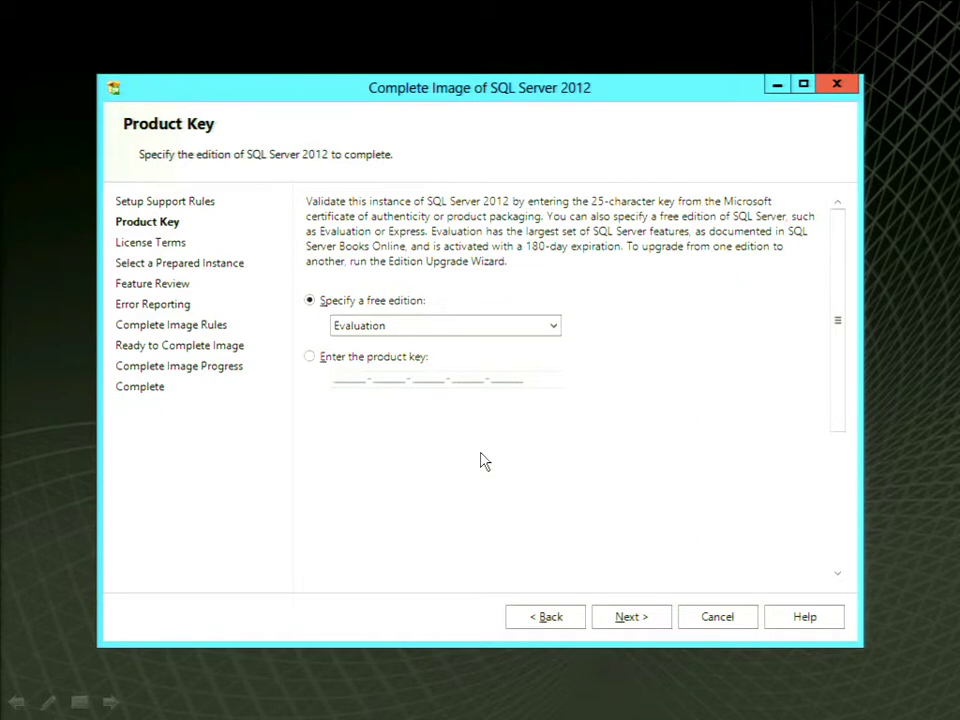
{"action": "key", "text": "Return"}
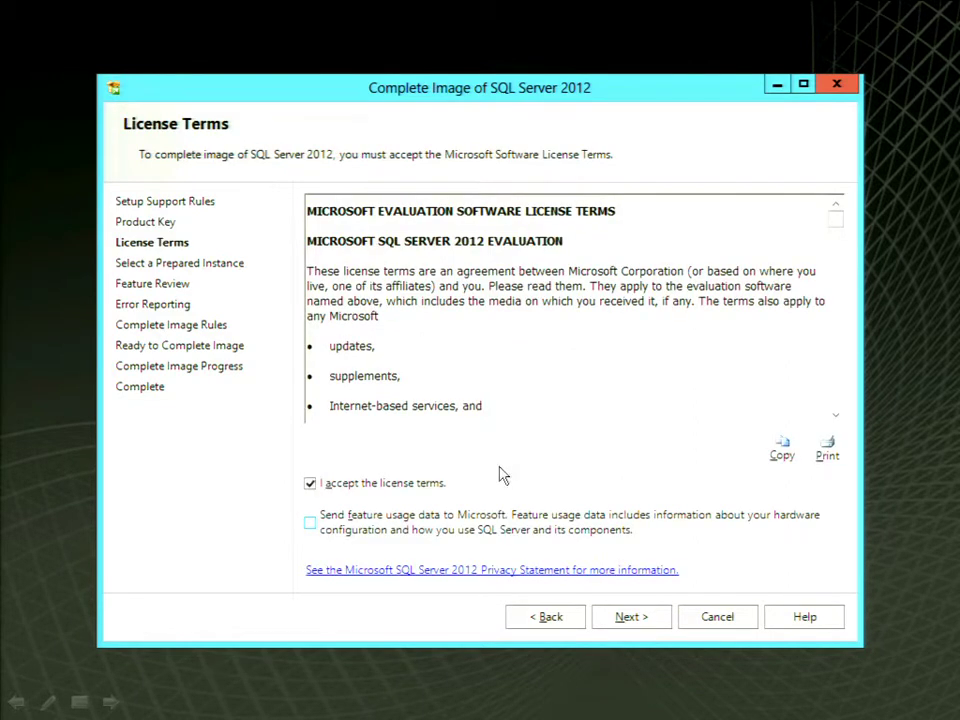
{"action": "key", "text": "Return"}
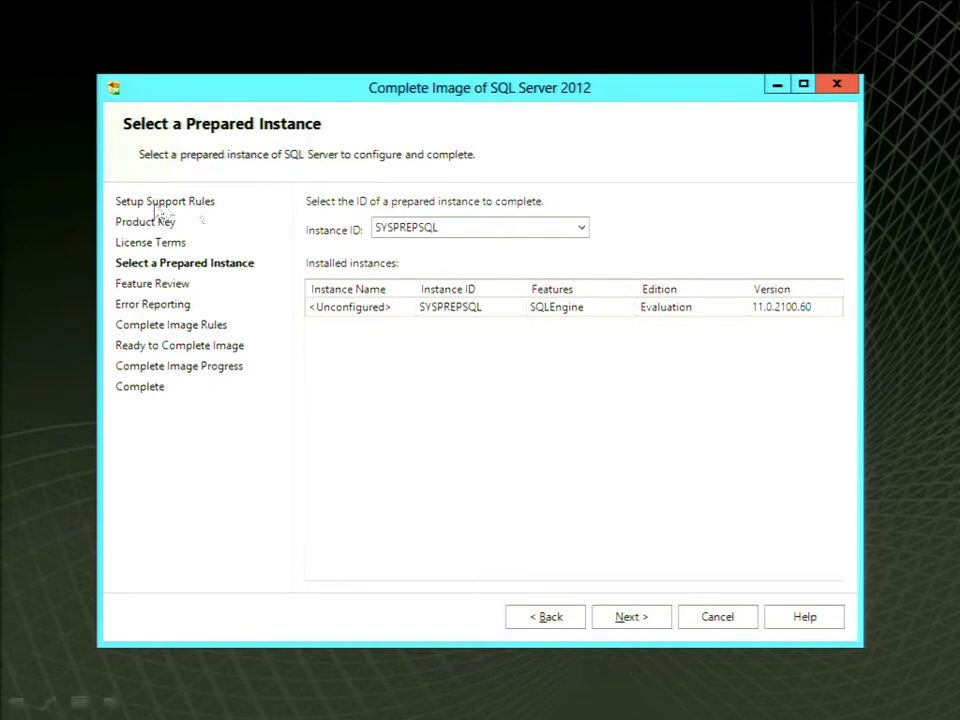
{"action": "left_click", "coordinate": [446, 184]}
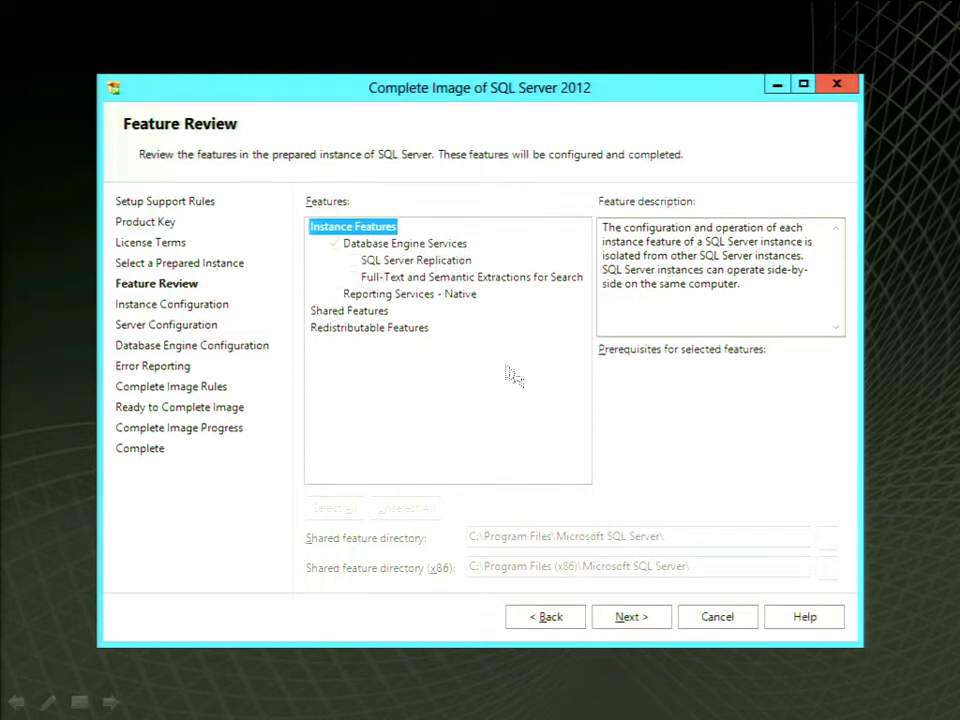
{"action": "key", "text": "Return"}
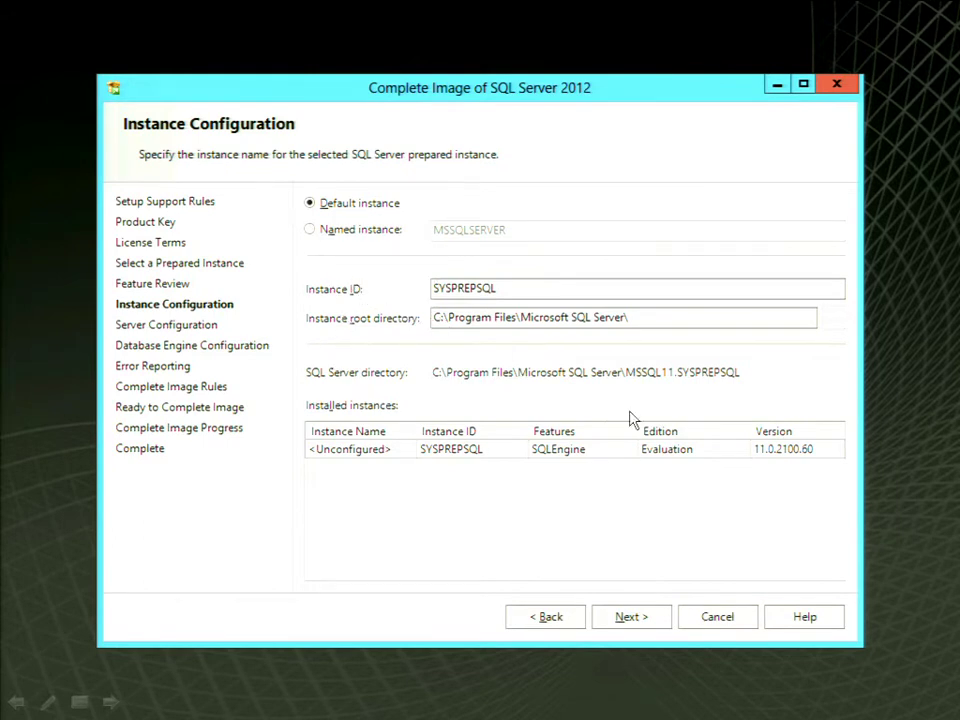
{"action": "key", "text": "Return"}
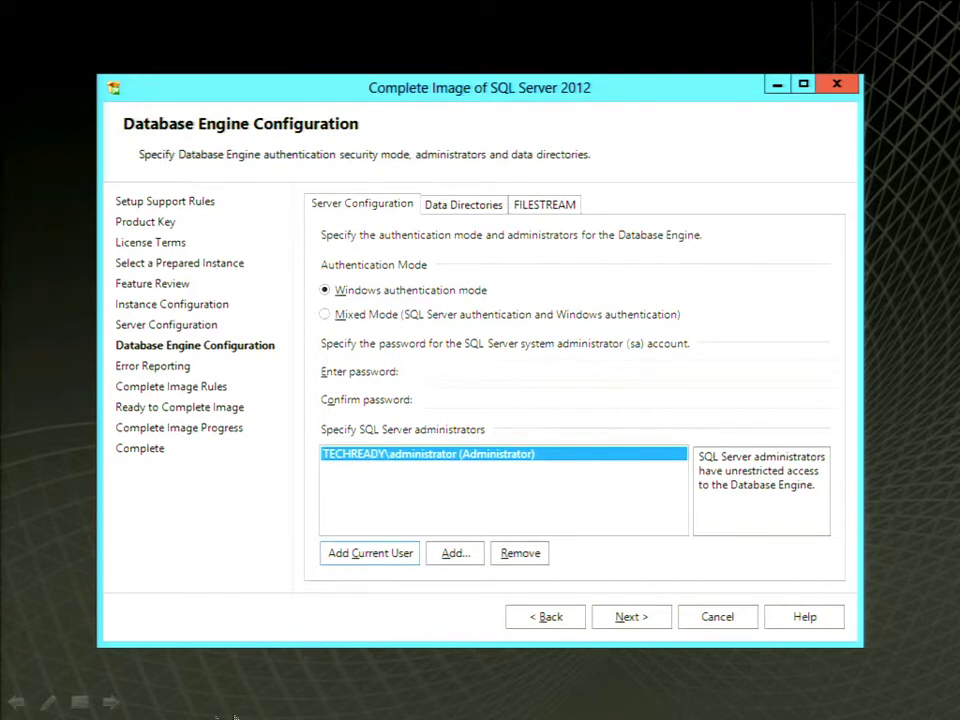
{"action": "key", "text": "alt+n"}
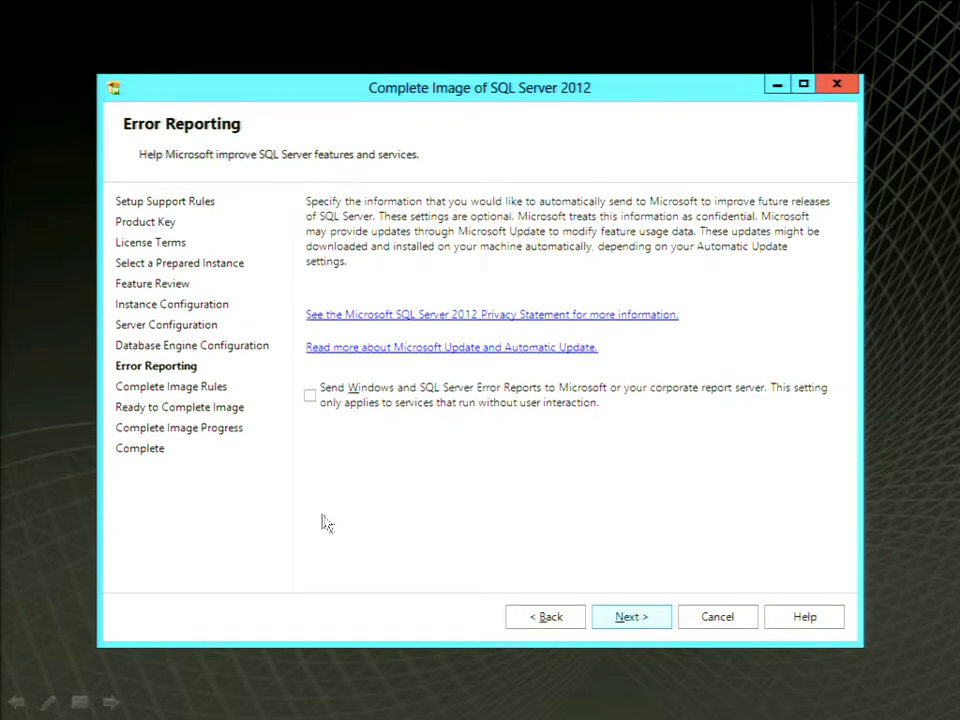
{"action": "key", "text": "alt+n"}
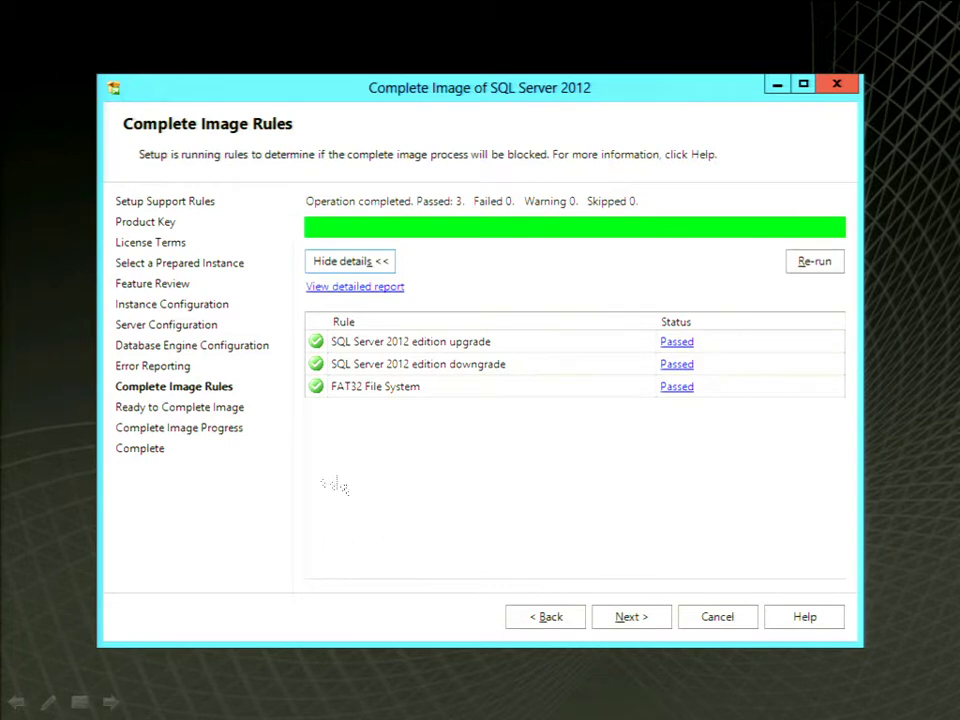
{"action": "key", "text": "alt+n"}
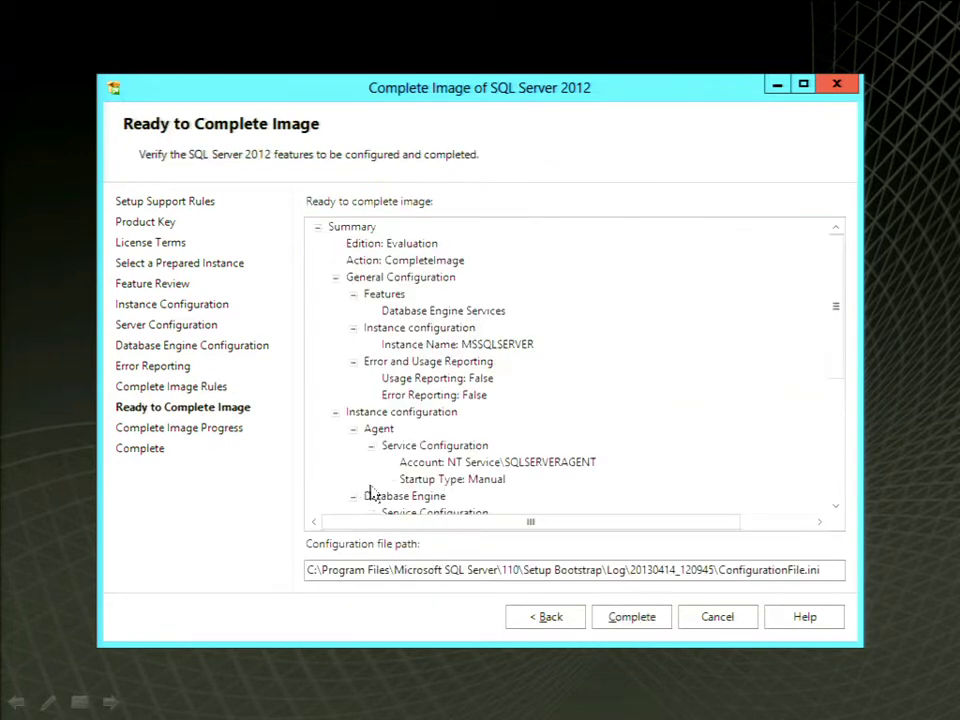
{"action": "key", "text": "alt+c"}
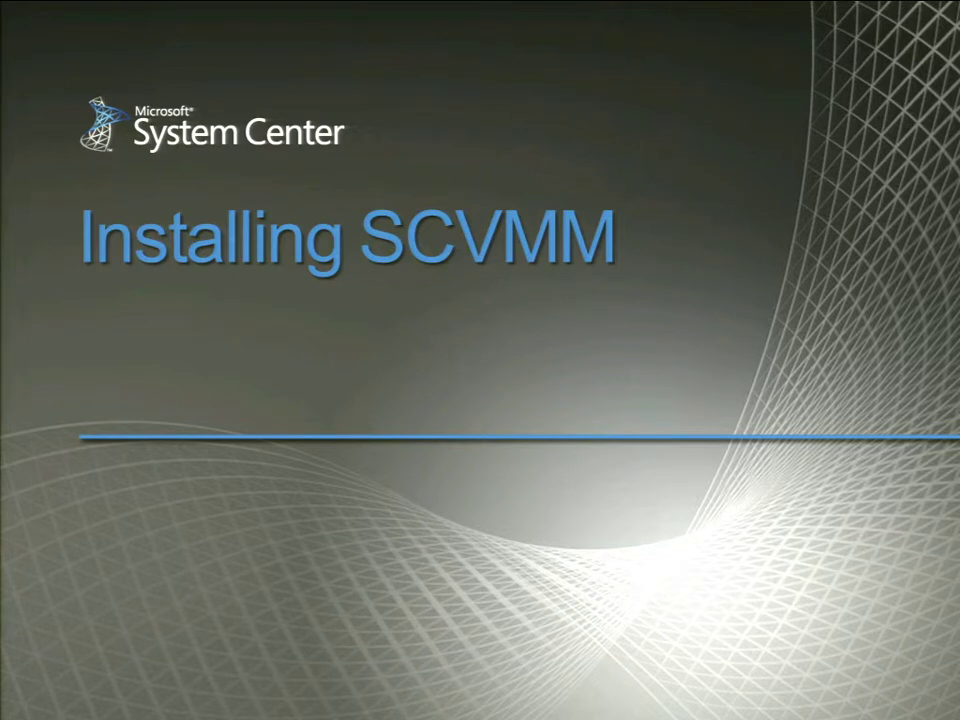
{"action": "left_click", "coordinate": [645, 511]}
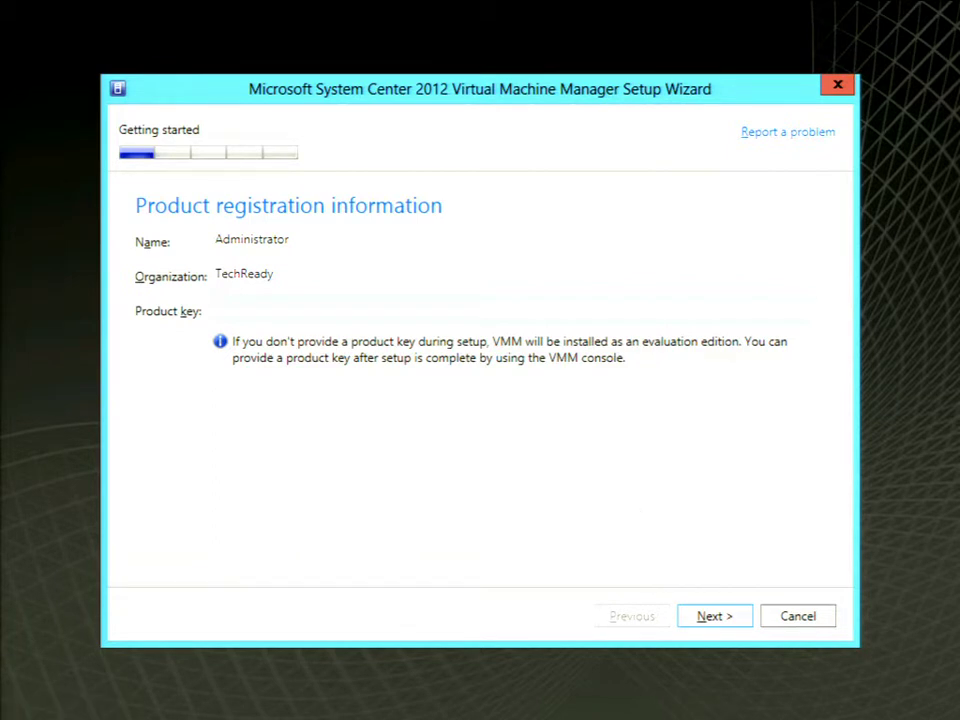
{"action": "key", "text": "Right"}
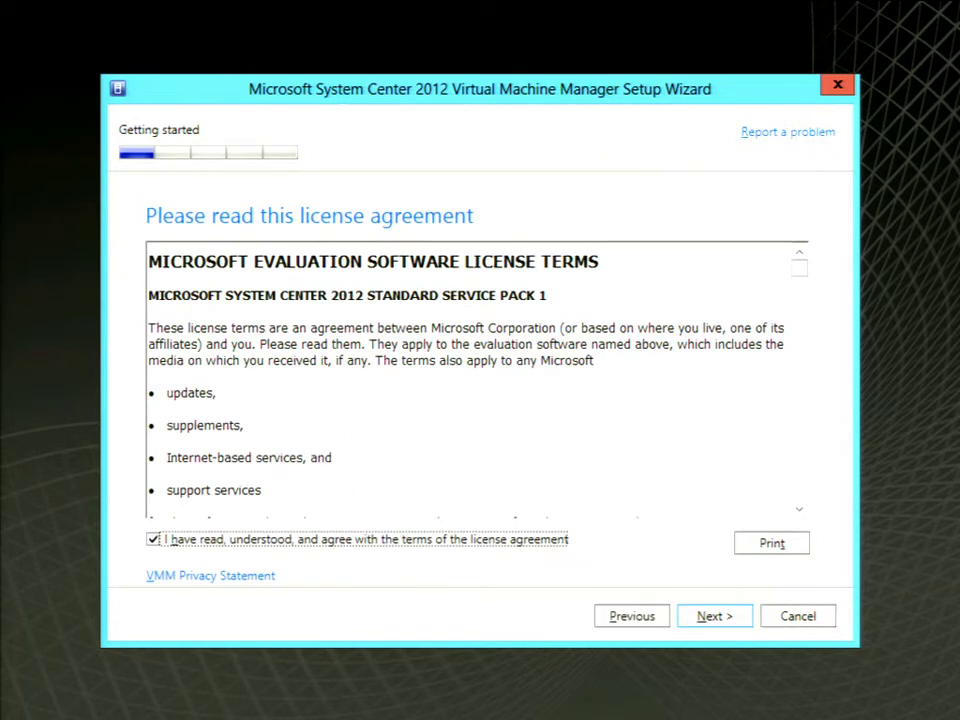
{"action": "key", "text": "Right"}
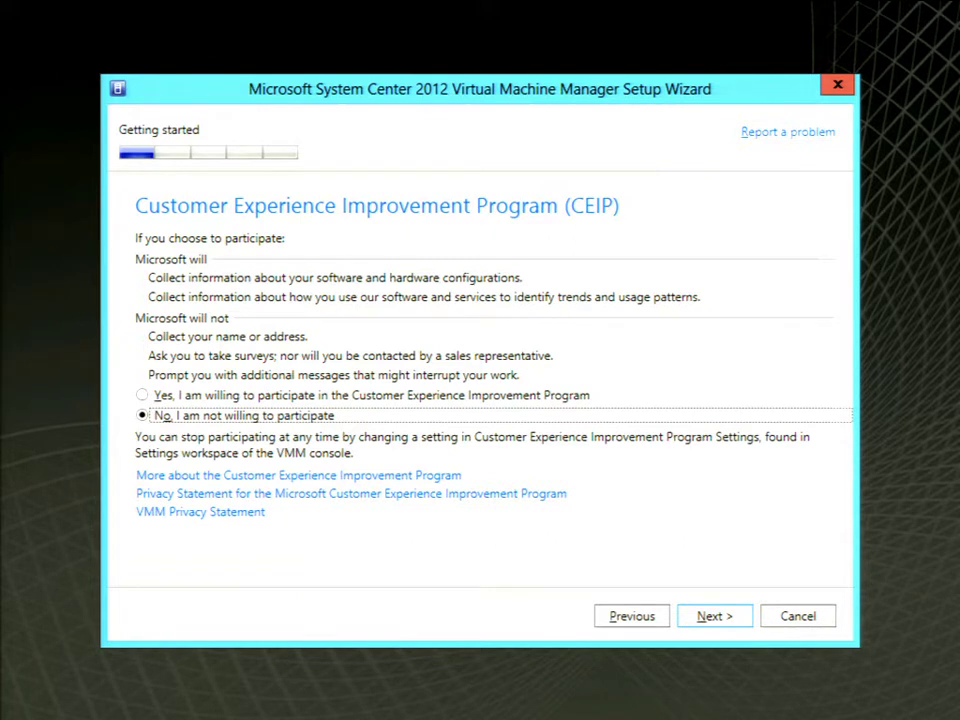
{"action": "key", "text": "Return"}
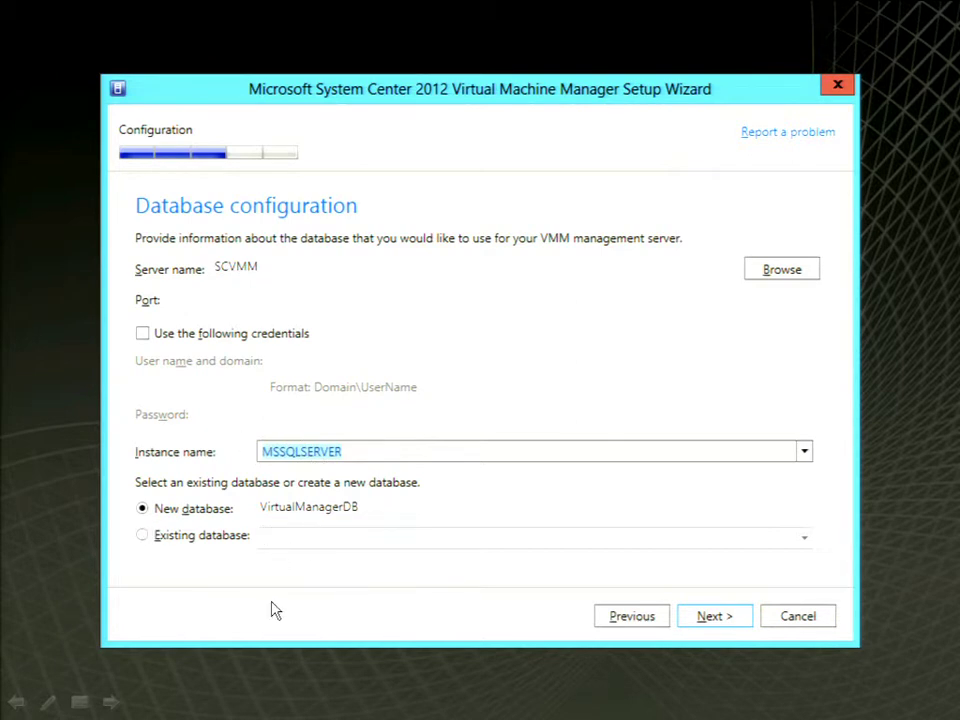
{"action": "key", "text": "Return"}
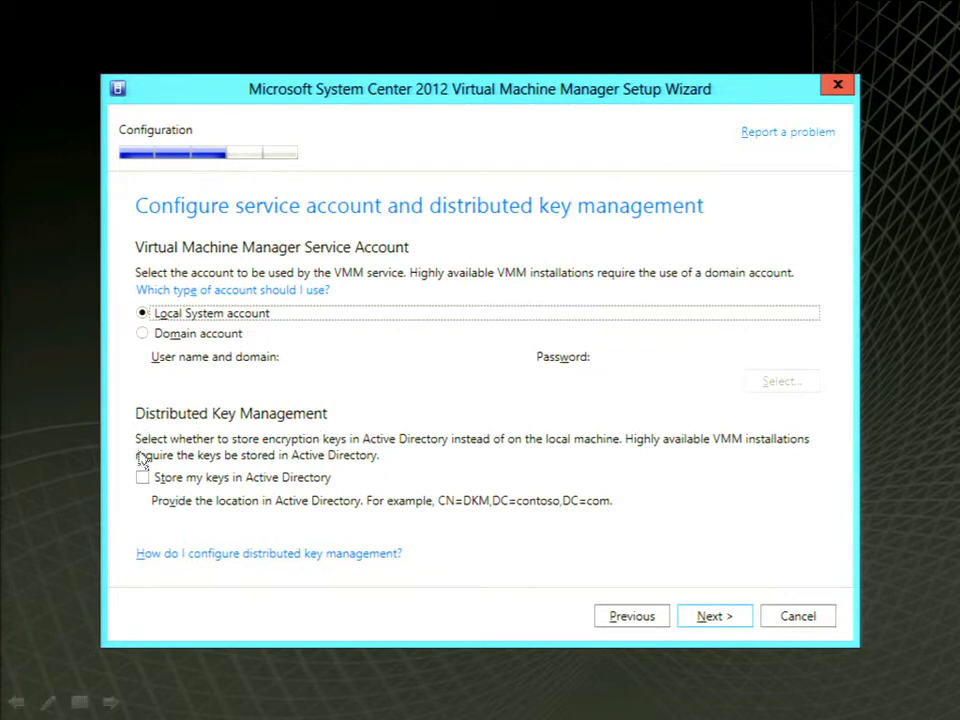
{"action": "left_click", "coordinate": [259, 507]}
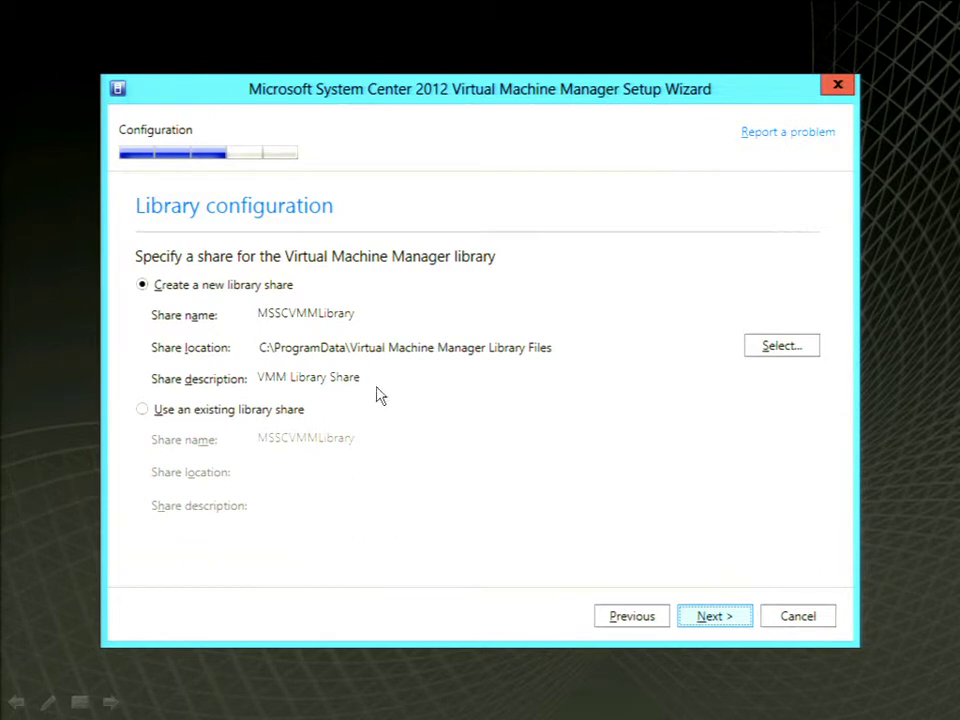
{"action": "key", "text": "Return"}
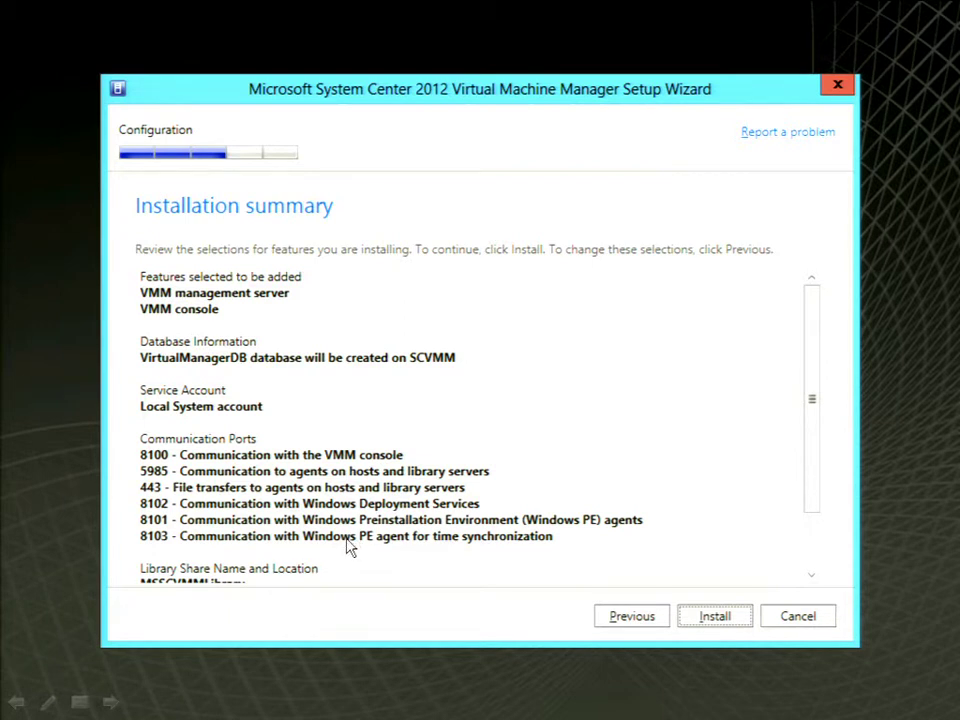
{"action": "key", "text": "Return"}
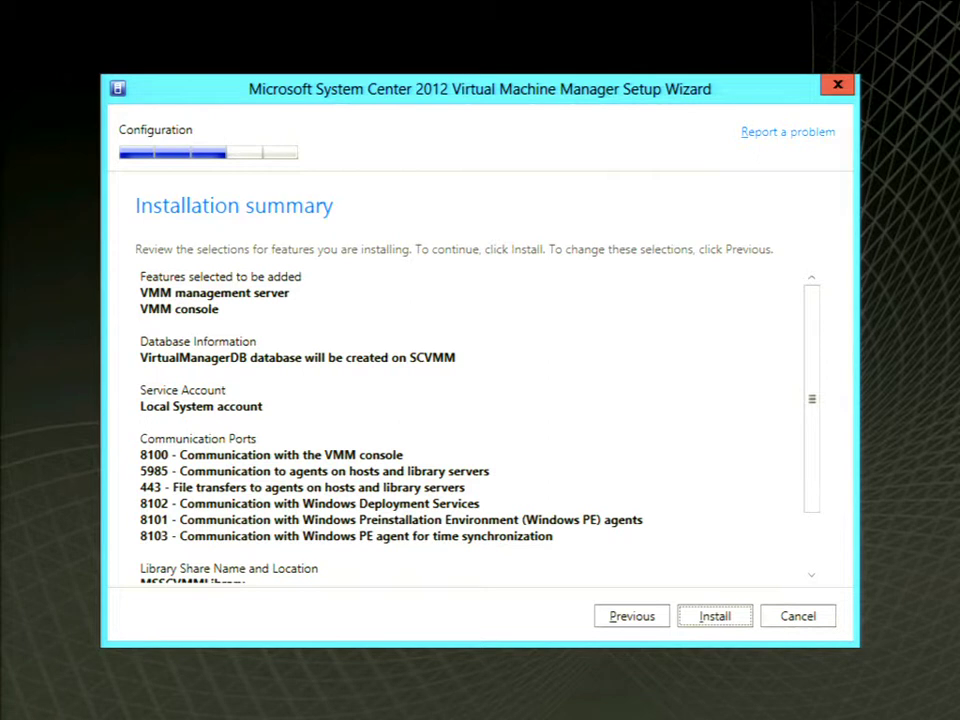
{"action": "key", "text": "Return"}
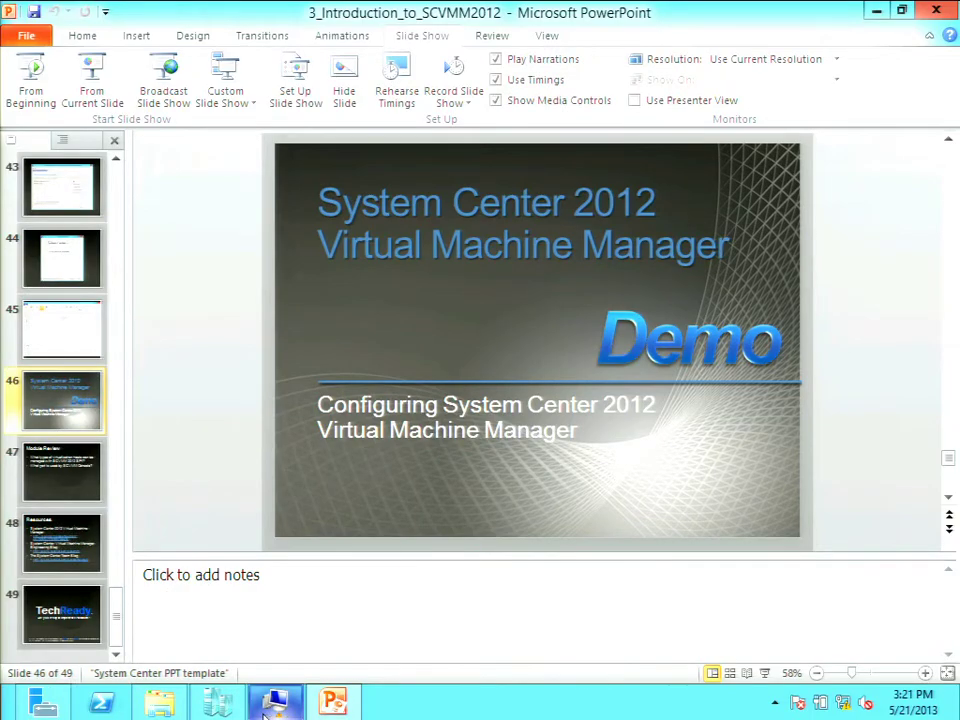
Switch to the SCVMM2012 virtual machine session and open the properties of host1.techready.ro in the Fabric hosts list.
{"action": "mouse_move", "coordinate": [266, 712]}
{"action": "left_click", "coordinate": [205, 530]}
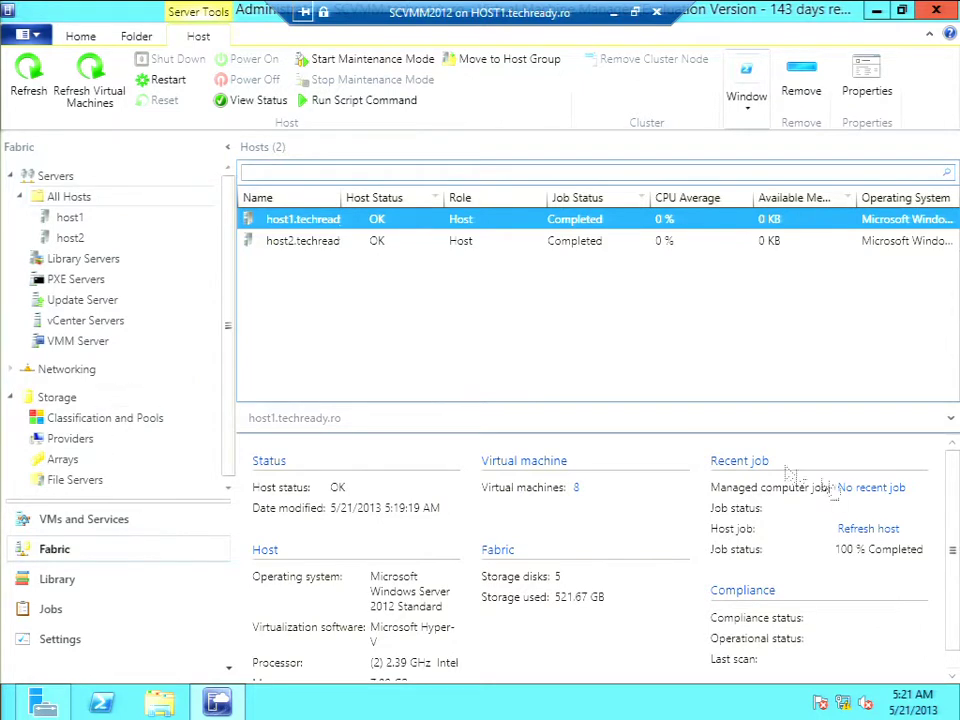
{"action": "right_click", "coordinate": [316, 221]}
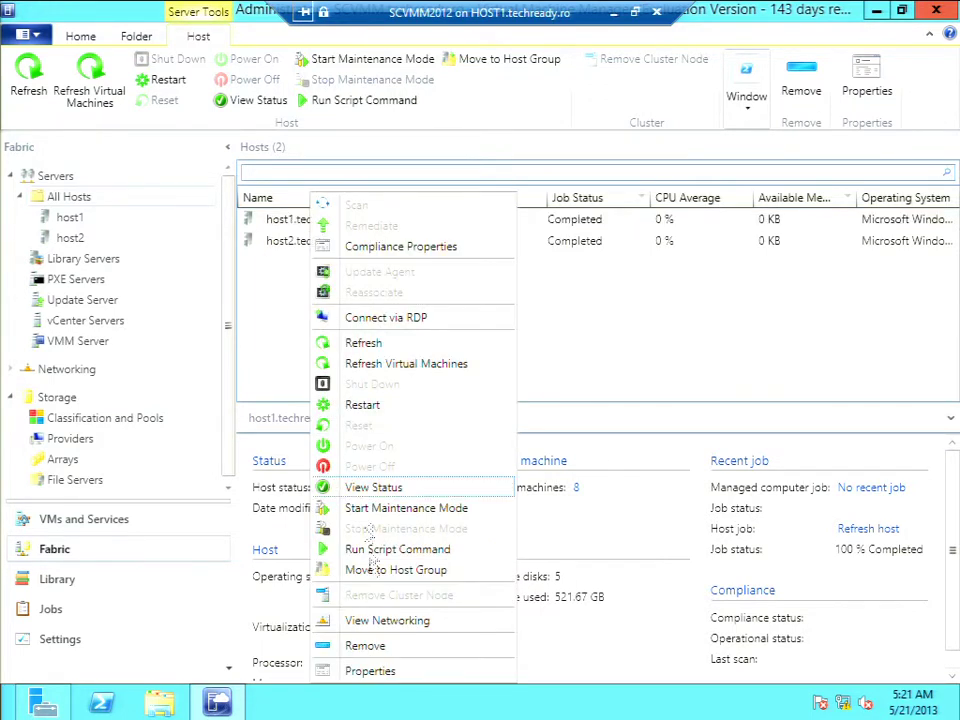
{"action": "left_click", "coordinate": [390, 674]}
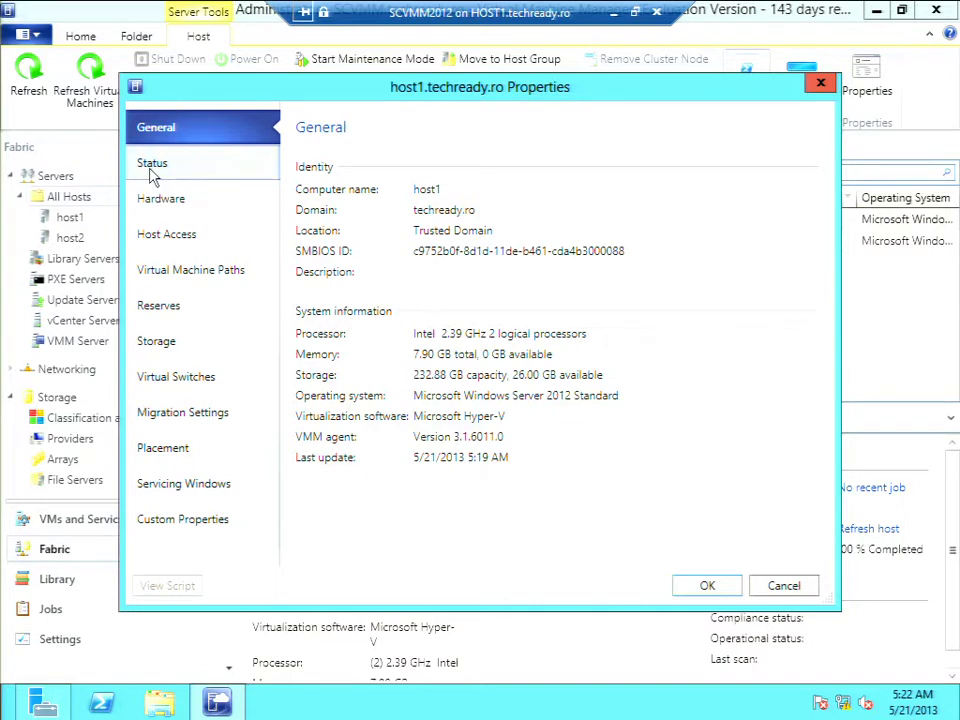
Review the health status categories of host1 in its properties.
{"action": "left_click", "coordinate": [152, 172]}
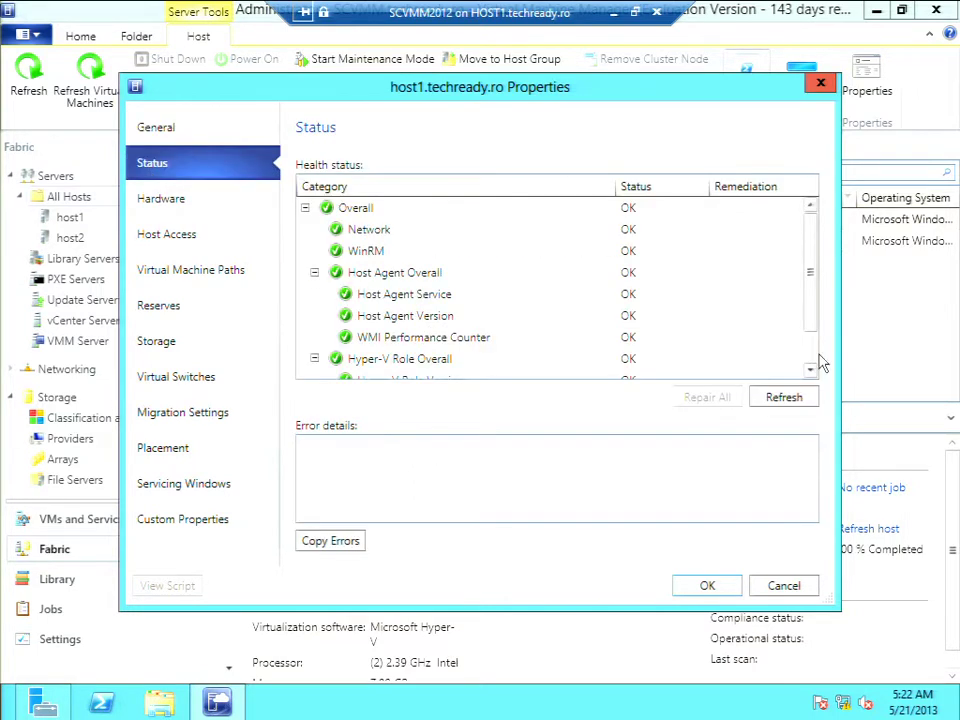
{"action": "scroll", "coordinate": [816, 358], "scroll_direction": "down", "scroll_amount": 1}
{"action": "scroll", "coordinate": [814, 326], "scroll_direction": "up", "scroll_amount": 1}
Examine host1's hardware details for the CPU, memory, both storage volumes, Intel network adapter and logical network connectivity.
{"action": "left_click", "coordinate": [162, 200]}
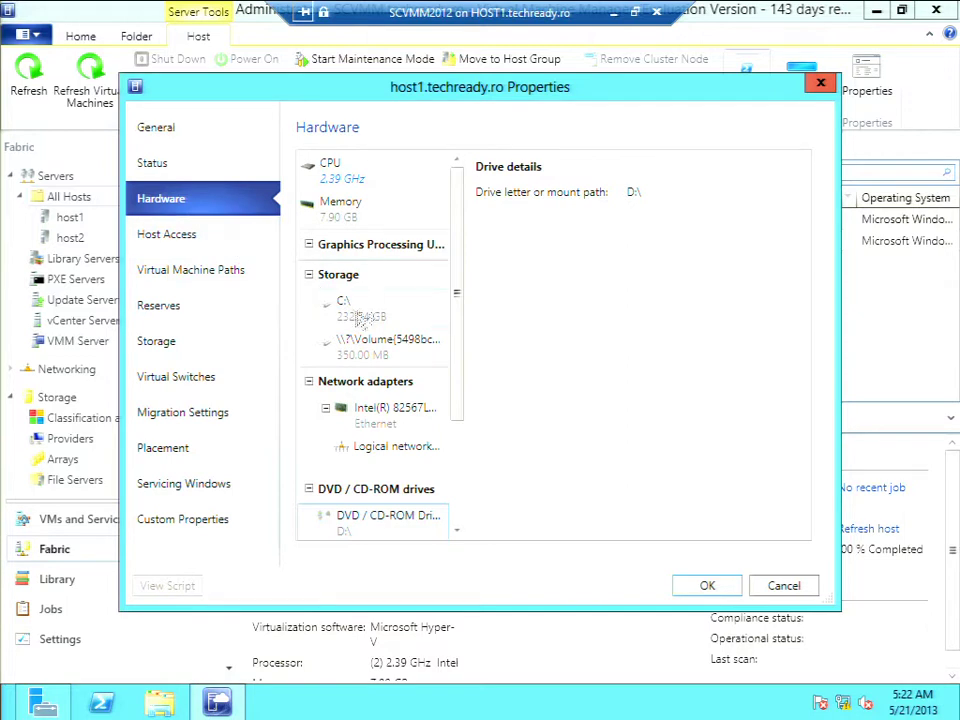
{"action": "left_click", "coordinate": [345, 182]}
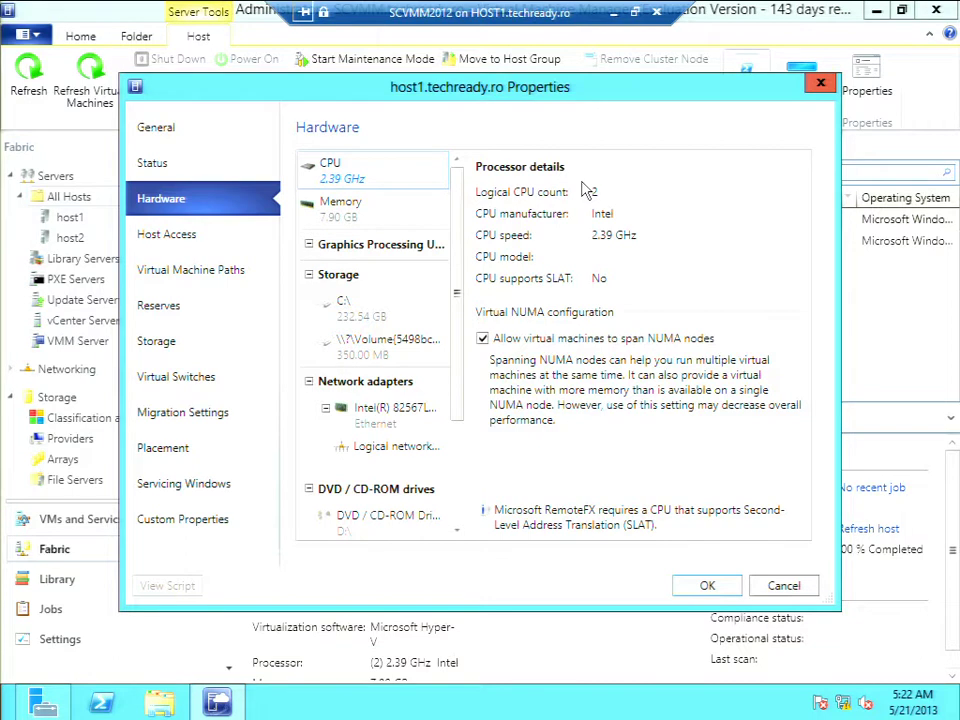
{"action": "left_click", "coordinate": [340, 214]}
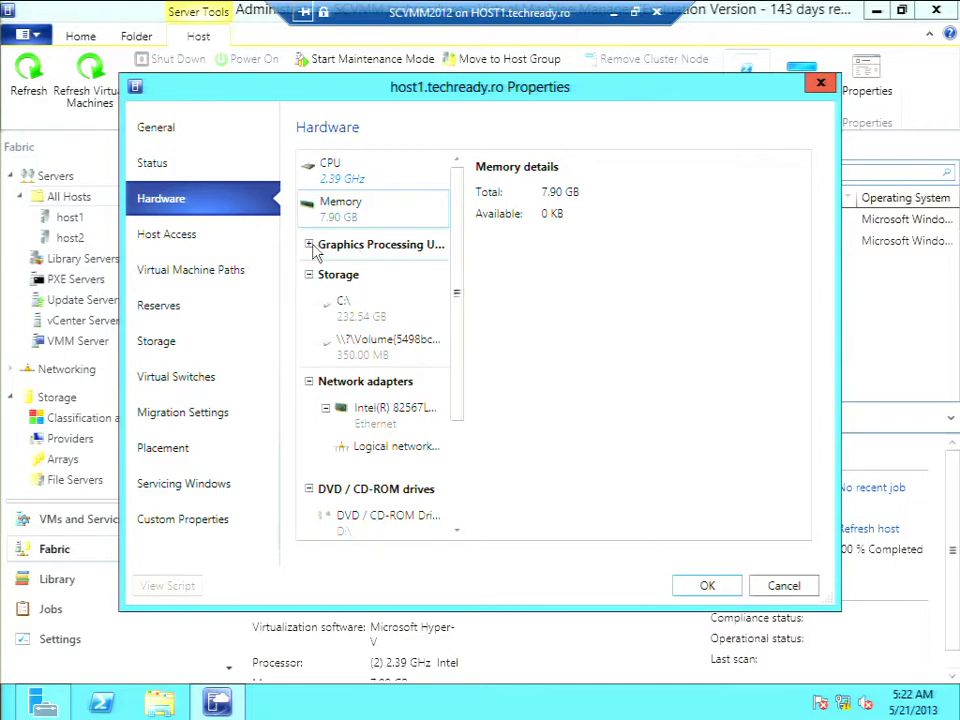
{"action": "left_click", "coordinate": [358, 306]}
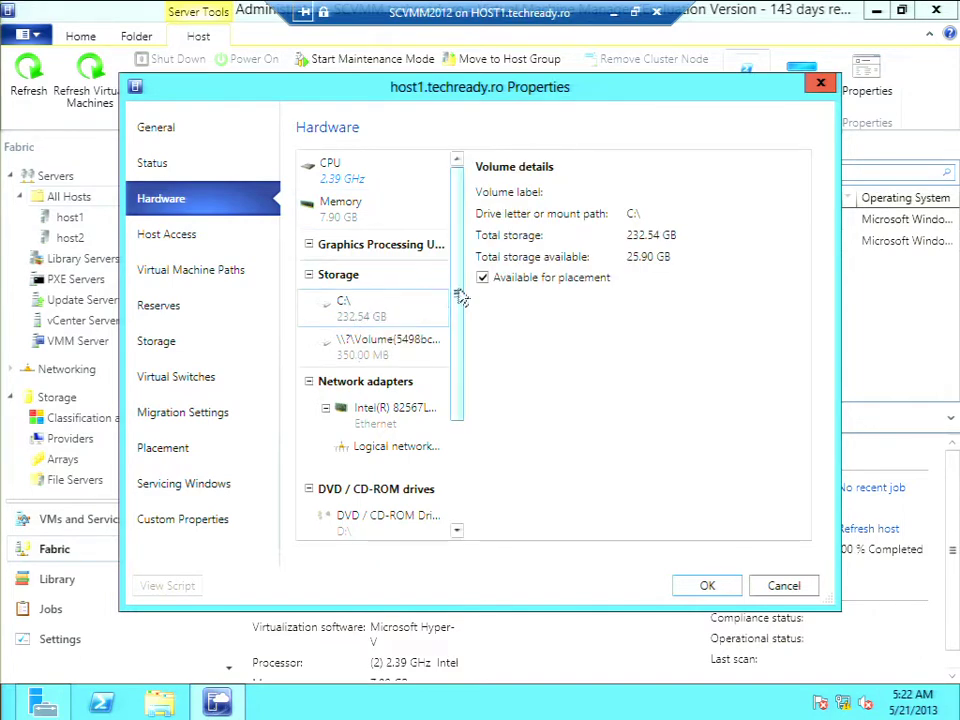
{"action": "left_click", "coordinate": [395, 346]}
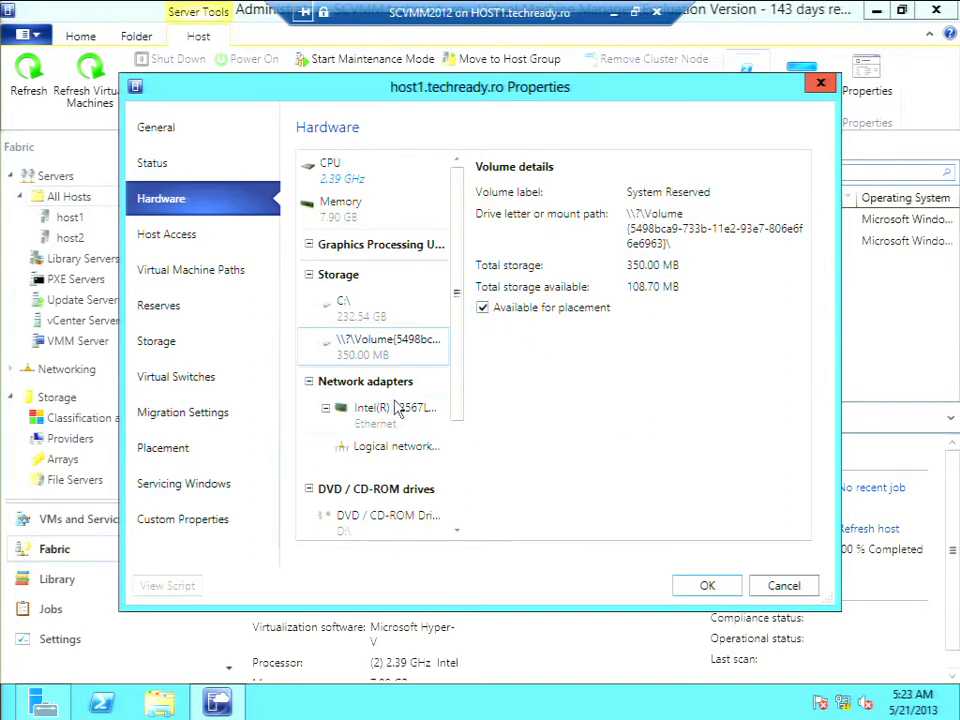
{"action": "left_click", "coordinate": [349, 313]}
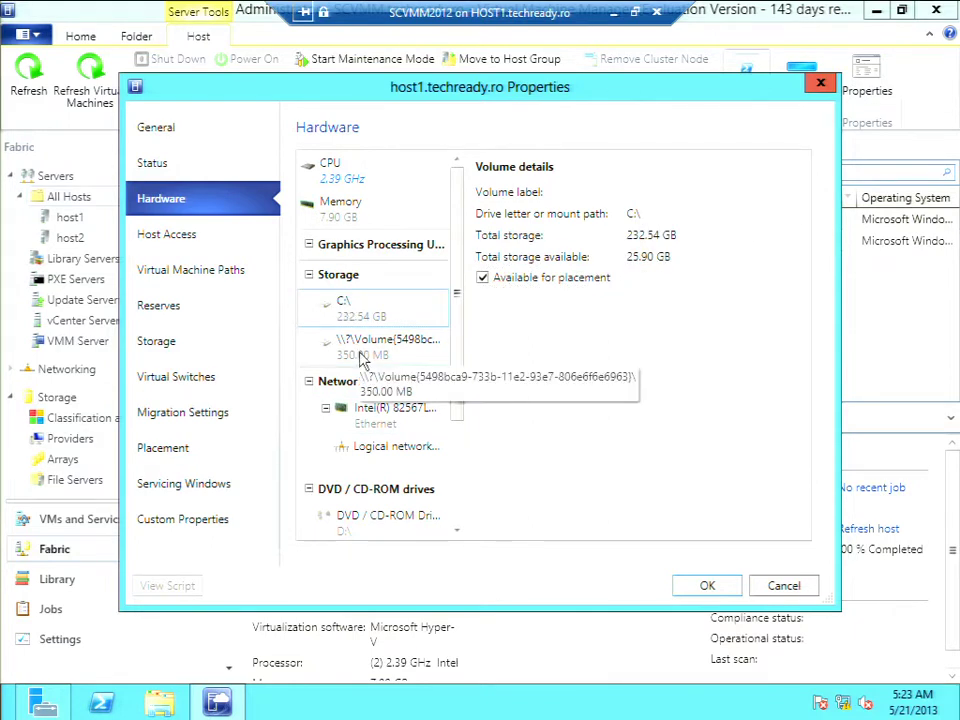
{"action": "left_click", "coordinate": [362, 358]}
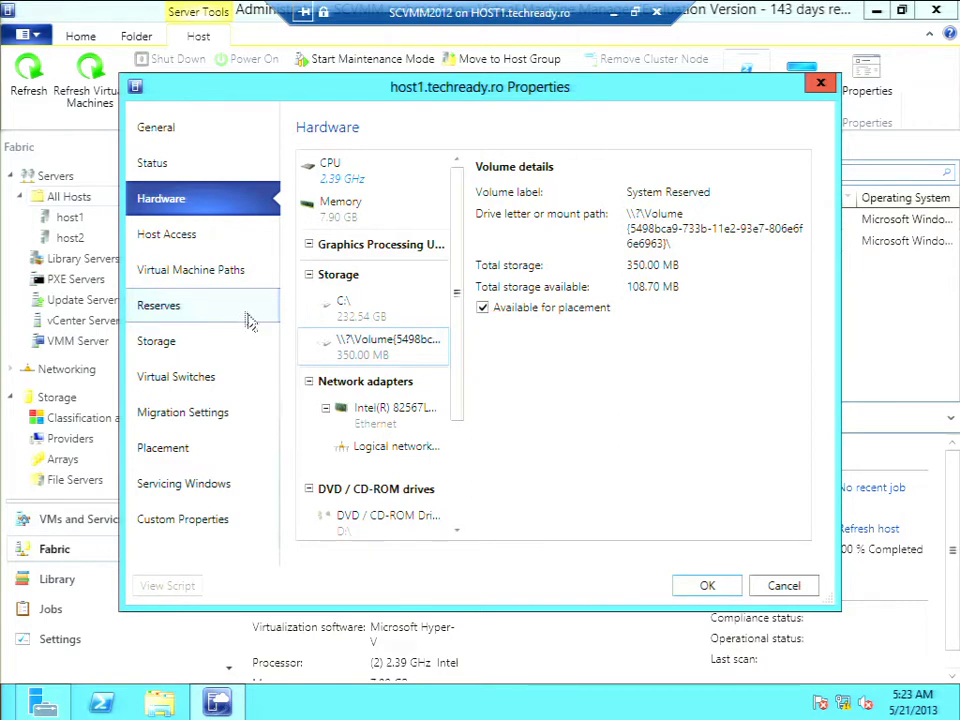
{"action": "left_click", "coordinate": [392, 416]}
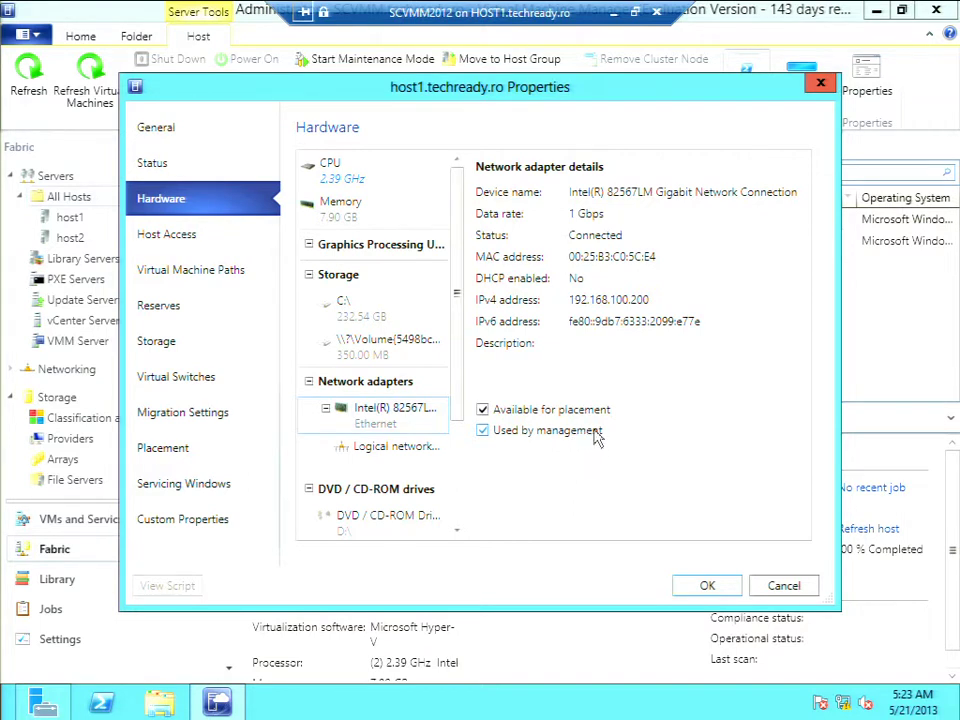
{"action": "left_click", "coordinate": [418, 452]}
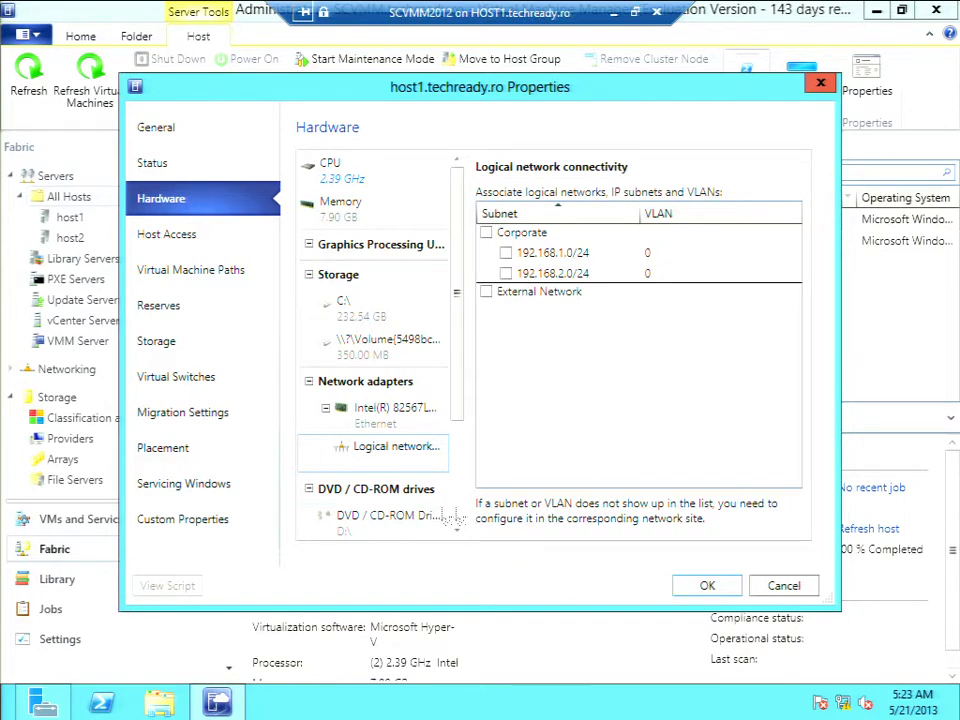
Enable out-of-band management in host1's BMC settings, with Intelligent Platform Management Interface (IPMI) as the power management configuration provider.
{"action": "scroll", "coordinate": [463, 513], "scroll_direction": "down", "scroll_amount": 3}
{"action": "left_click", "coordinate": [377, 452]}
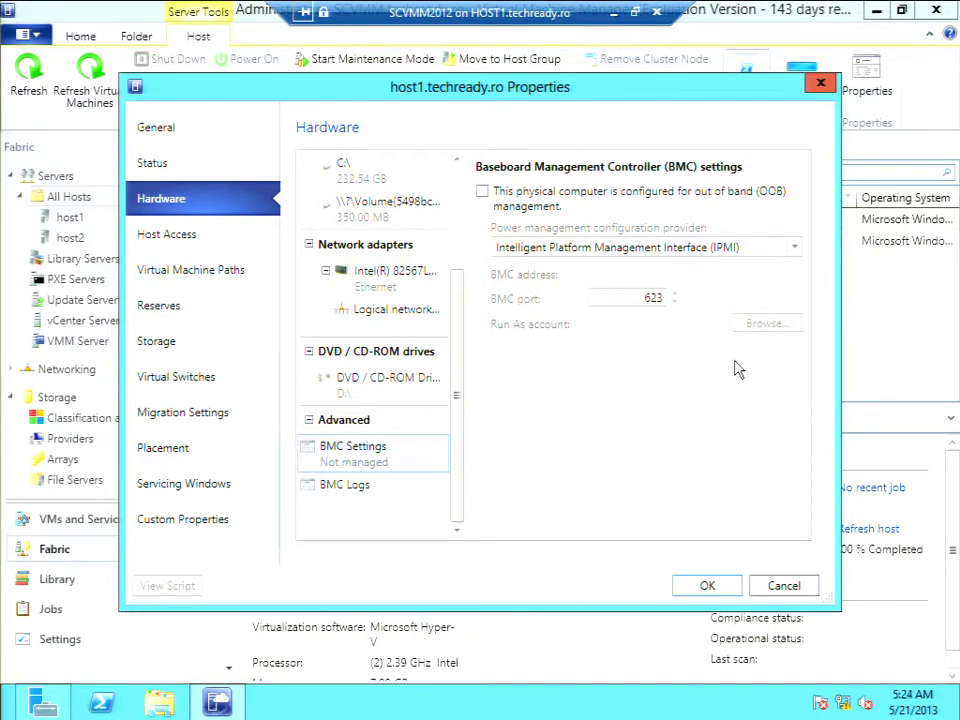
{"action": "left_click", "coordinate": [483, 193]}
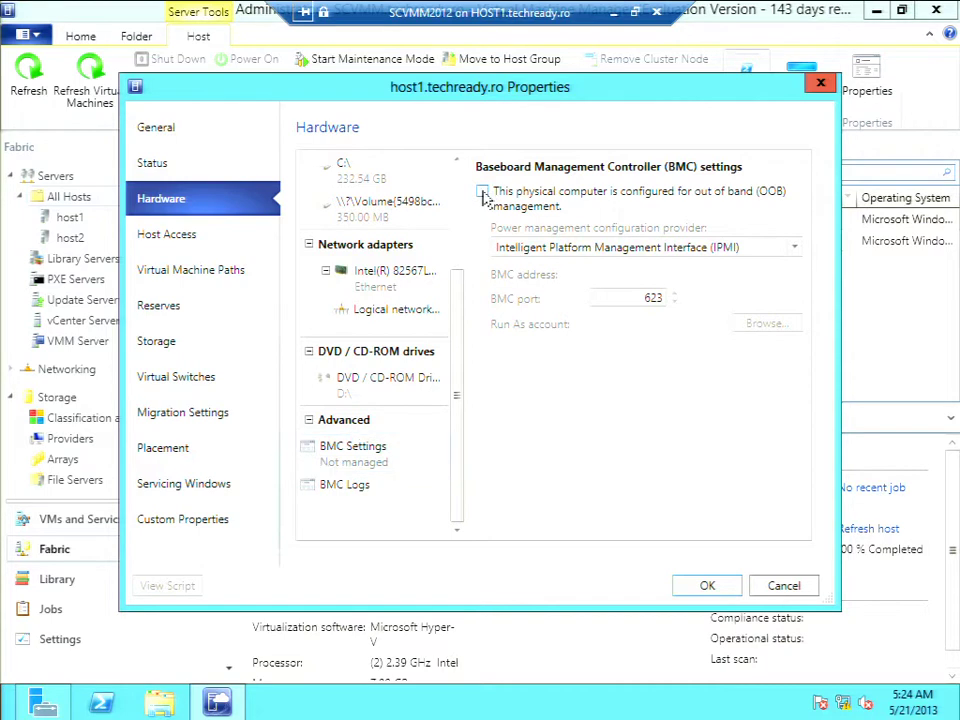
{"action": "left_click", "coordinate": [794, 249]}
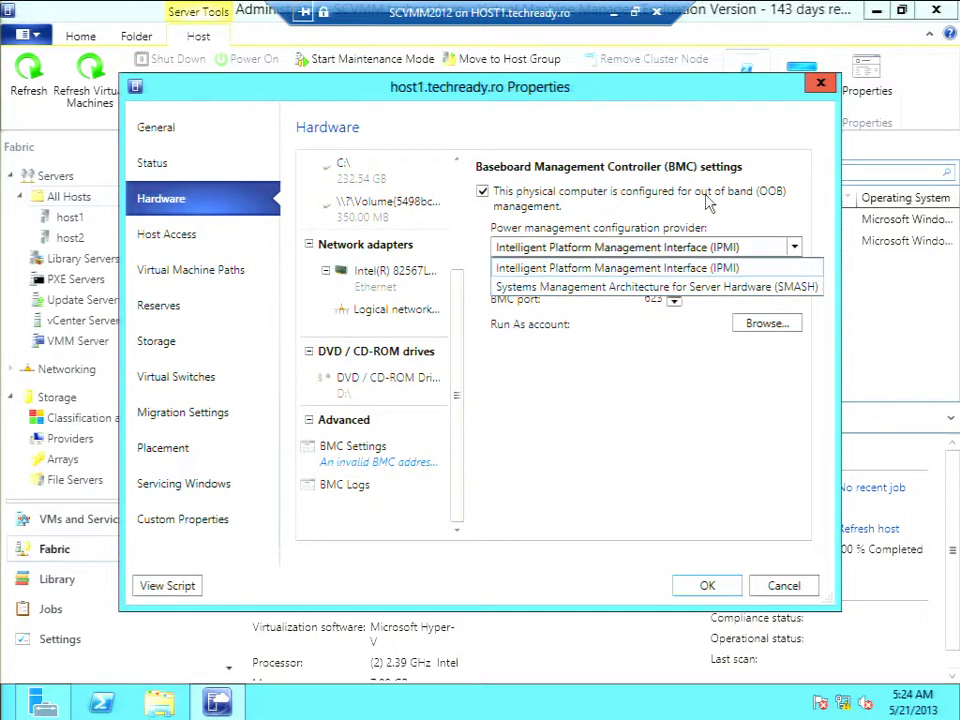
{"action": "left_click", "coordinate": [655, 267]}
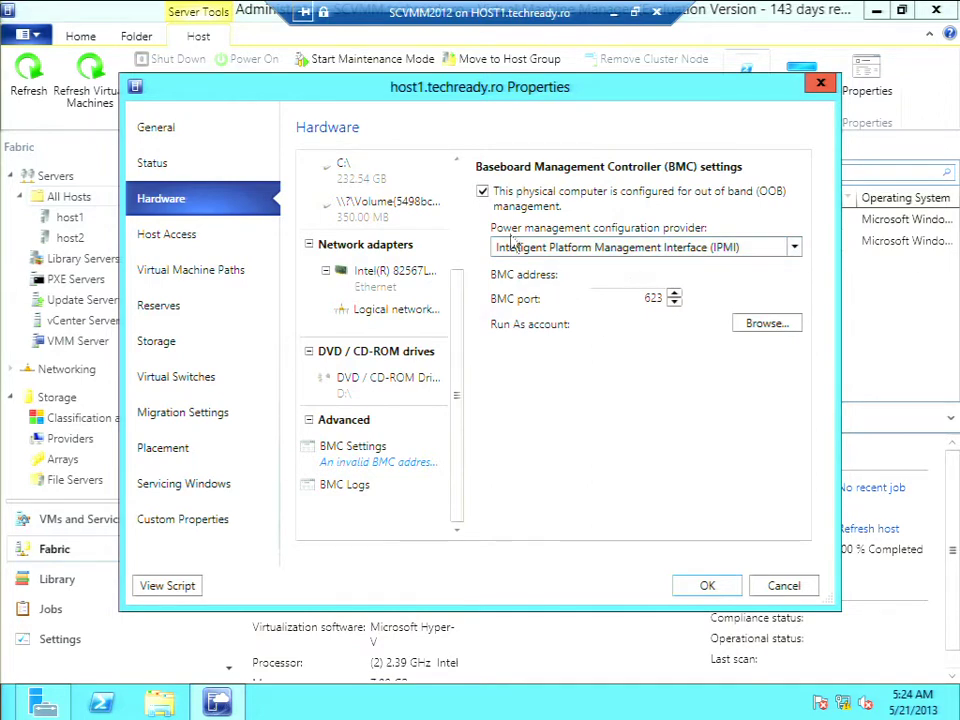
Disable out-of-band management in host1's BMC settings and check the BMC logs.
{"action": "left_click", "coordinate": [488, 194]}
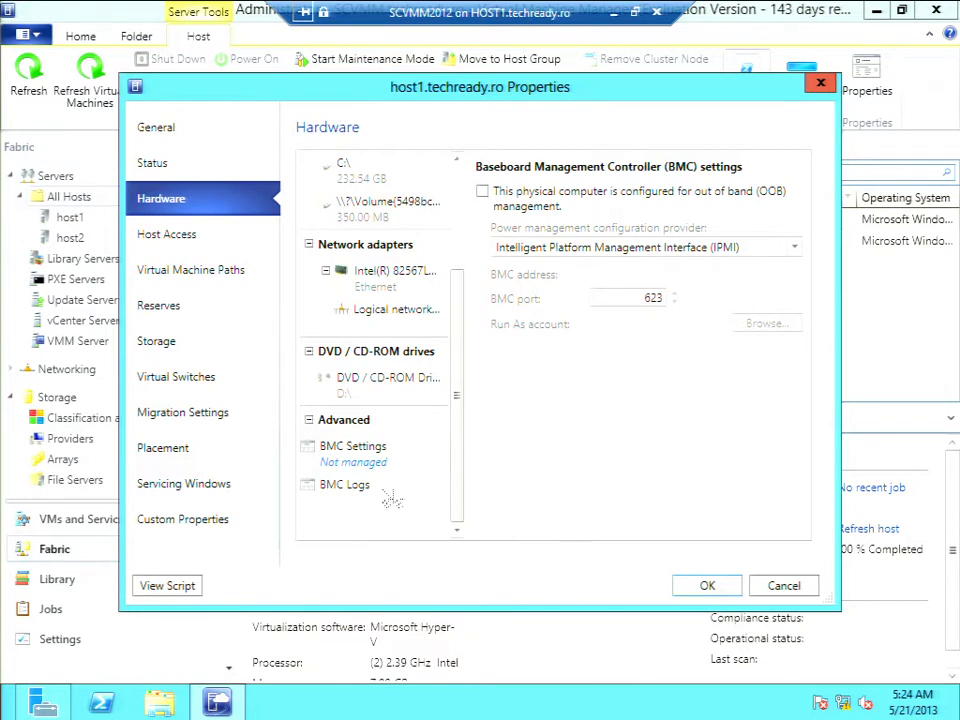
{"action": "left_click", "coordinate": [343, 486]}
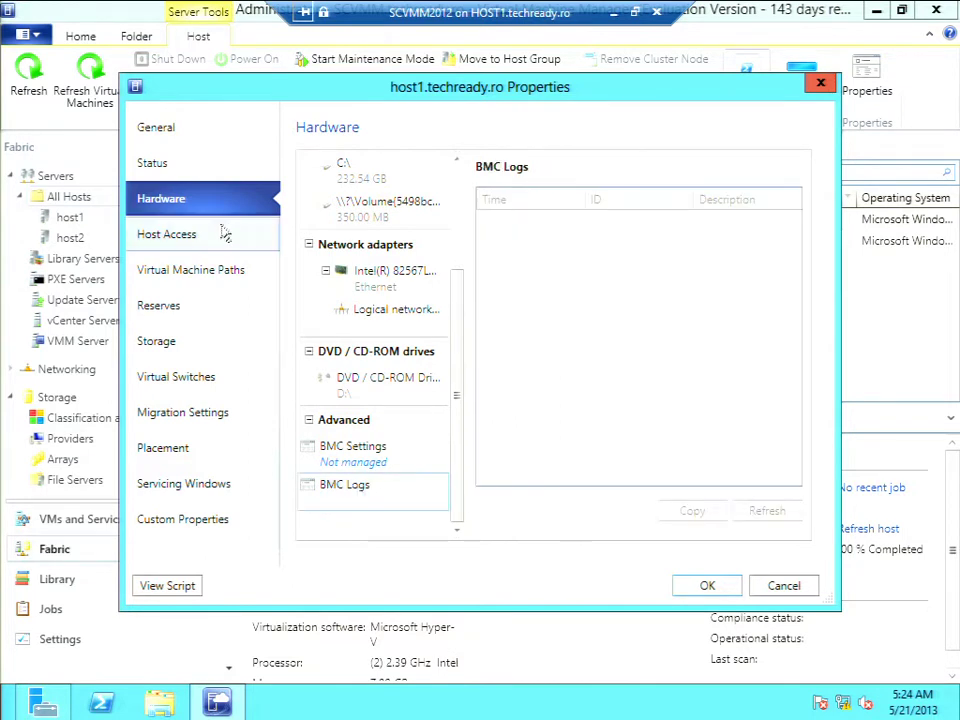
Review host1's host access settings, including placement availability and remote connection port, and its virtual machine paths.
{"action": "left_click", "coordinate": [188, 242]}
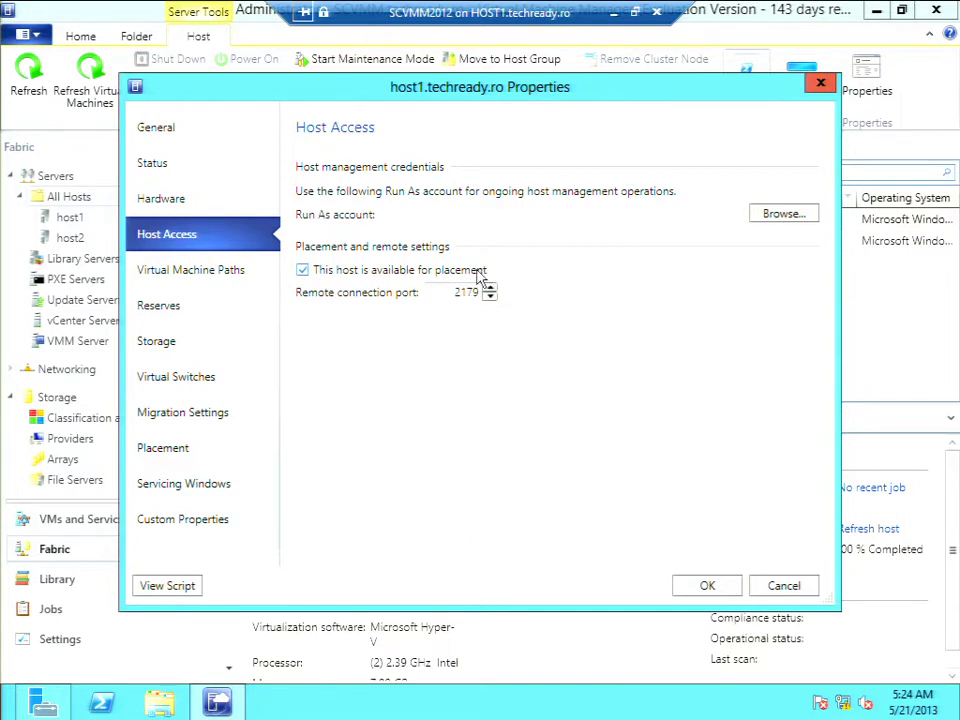
{"action": "double_click", "coordinate": [449, 291]}
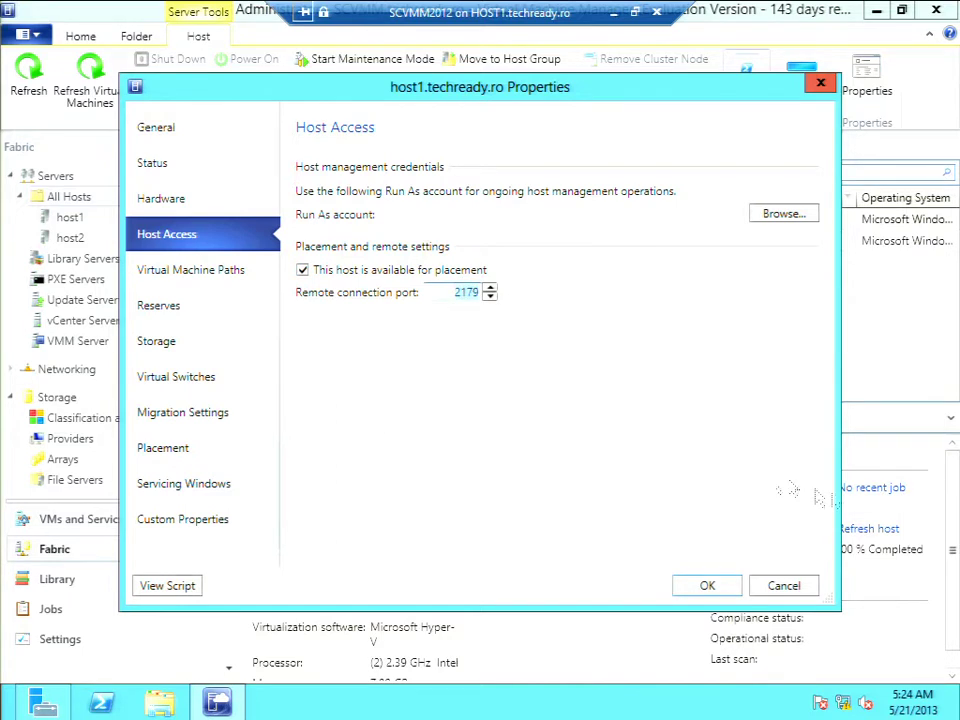
{"action": "left_click", "coordinate": [187, 272]}
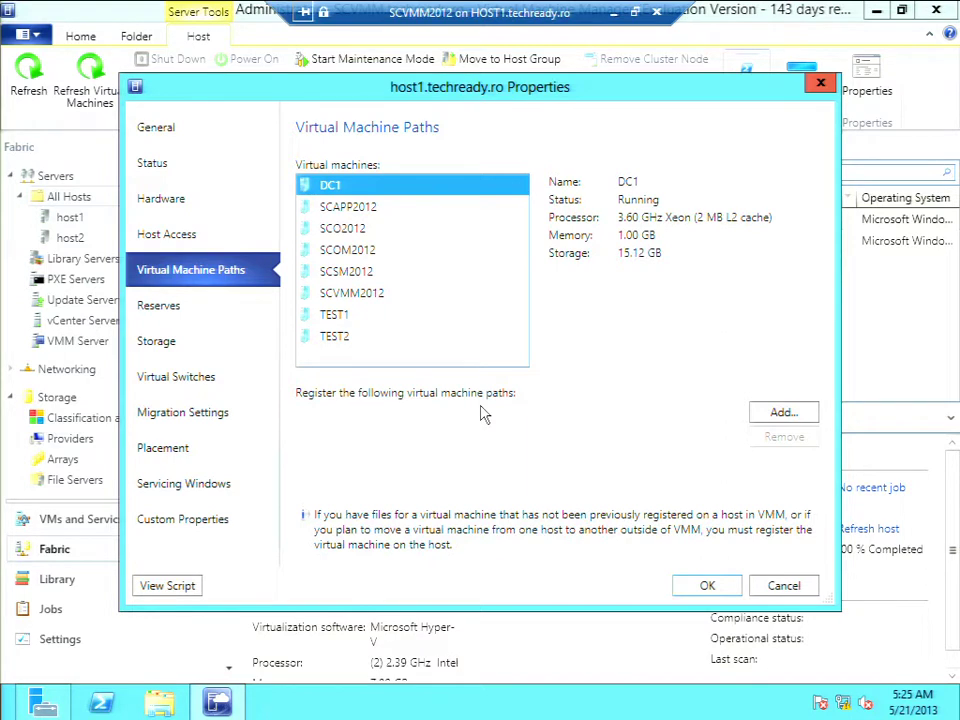
Override the parent host group's reserve settings in host1's host reserves.
{"action": "left_click", "coordinate": [196, 320]}
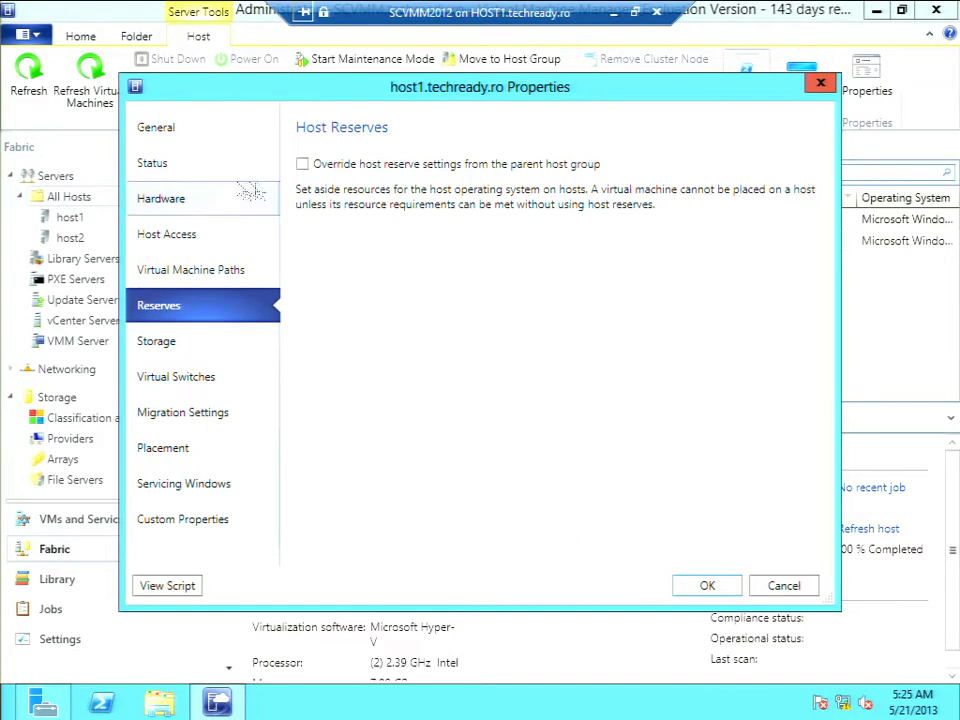
{"action": "left_click", "coordinate": [302, 165]}
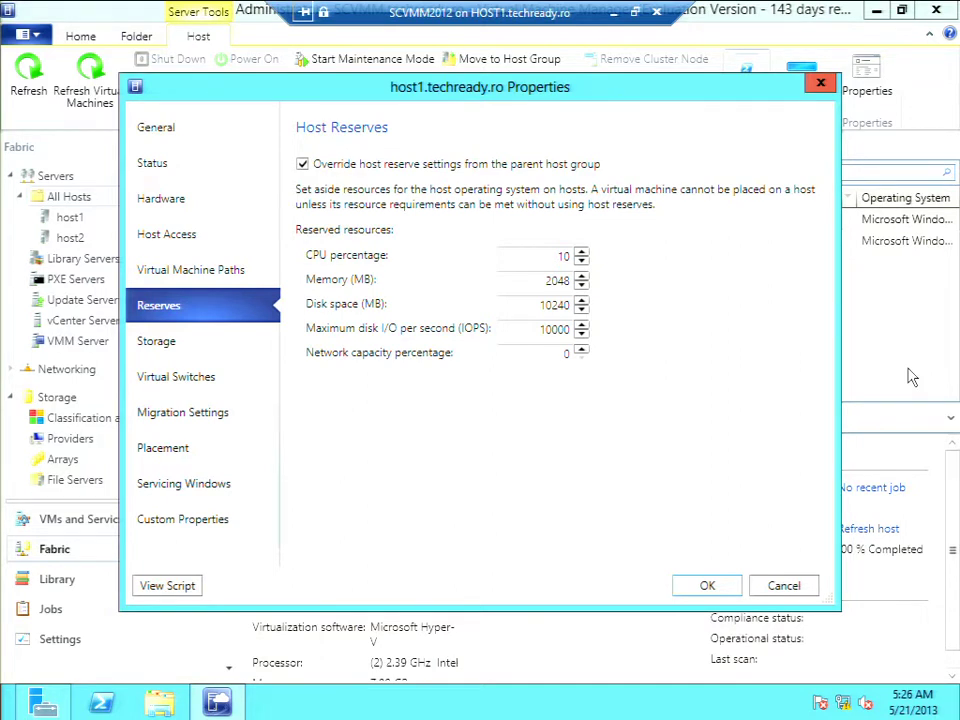
Examine the logical unit, array, pool, classification and volume details of host1's physical drives in its storage properties.
{"action": "left_click", "coordinate": [190, 346]}
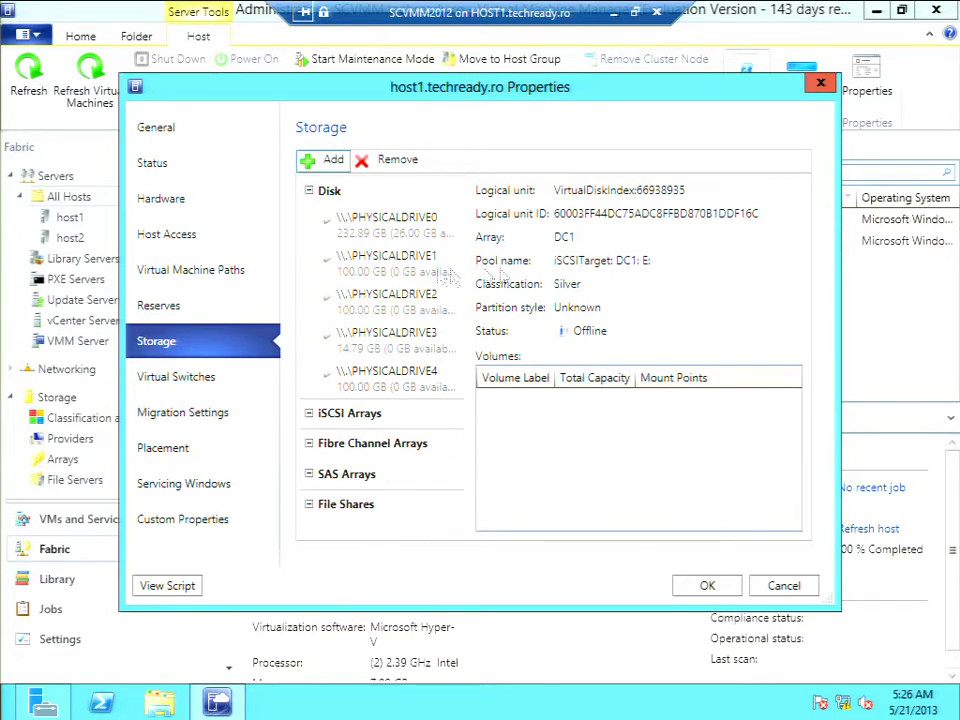
{"action": "left_click", "coordinate": [370, 316]}
{"action": "left_click", "coordinate": [385, 340]}
{"action": "left_click", "coordinate": [383, 375]}
{"action": "left_click", "coordinate": [368, 236]}
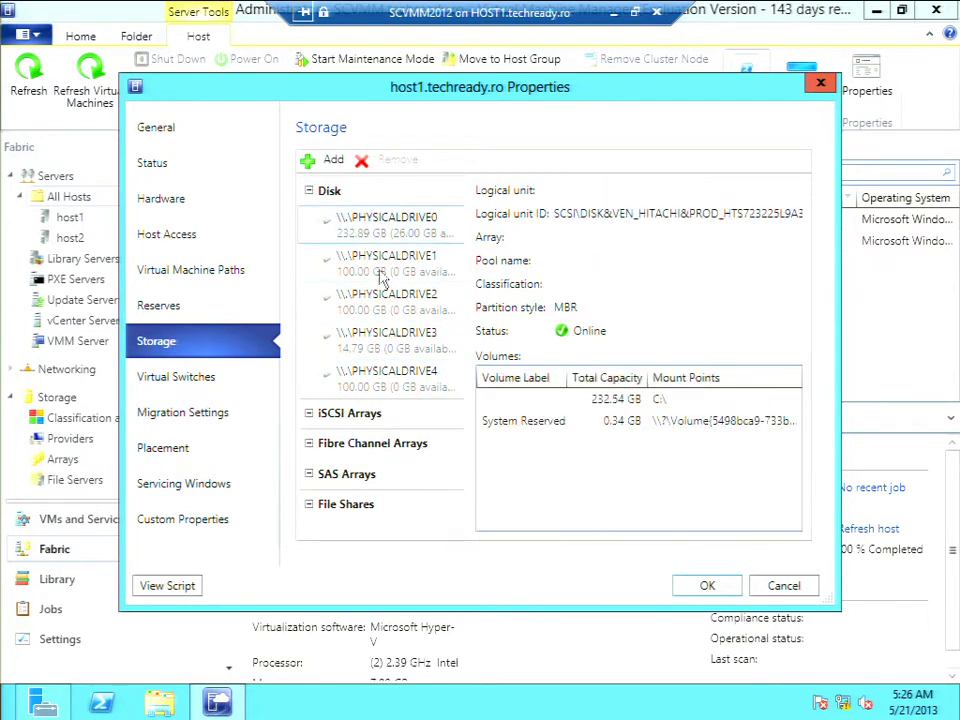
{"action": "left_click", "coordinate": [387, 273]}
{"action": "left_click", "coordinate": [390, 310]}
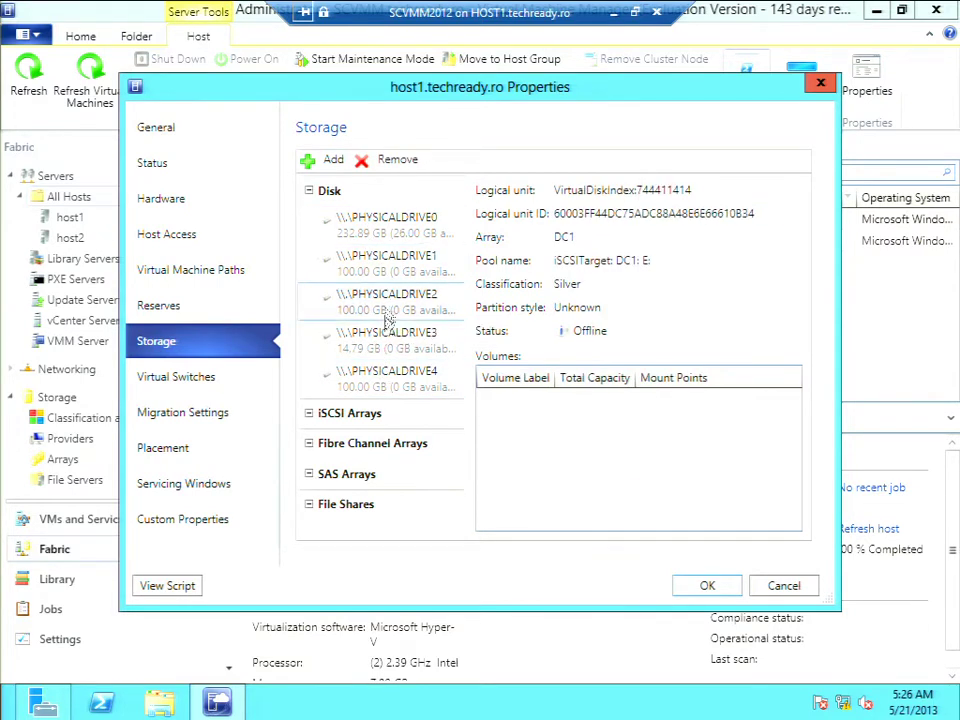
{"action": "left_click", "coordinate": [392, 390]}
{"action": "left_click_drag", "start_coordinate": [377, 313], "coordinate": [414, 272]}
{"action": "left_click_drag", "start_coordinate": [474, 274], "coordinate": [480, 272]}
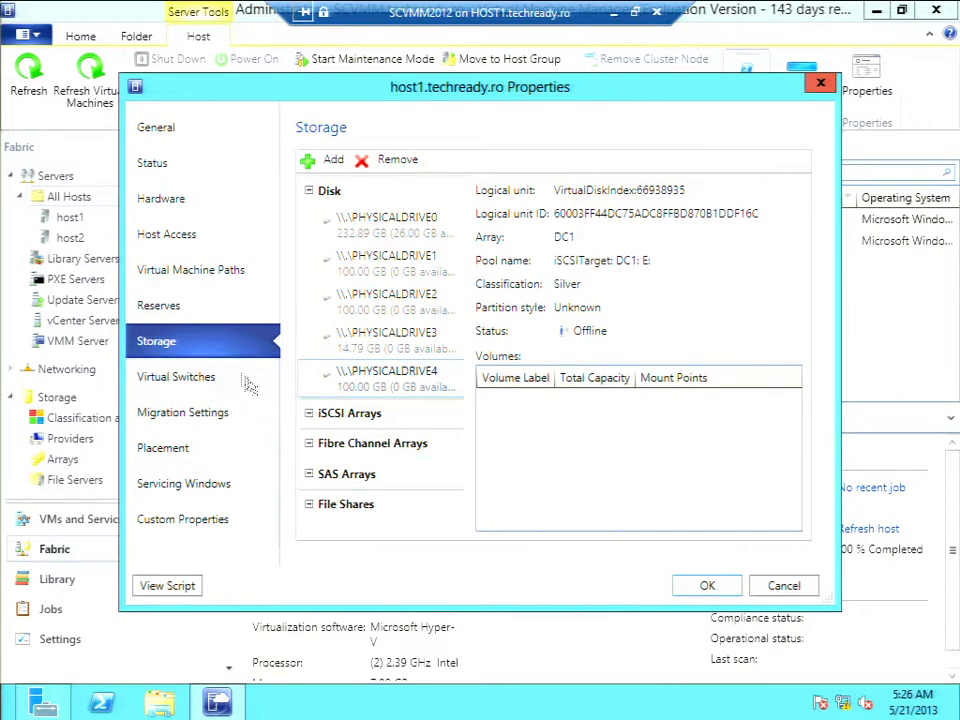
Review host1's virtual switches, migration settings, placement paths, servicing windows and custom properties, and close the properties without saving.
{"action": "left_click", "coordinate": [218, 383]}
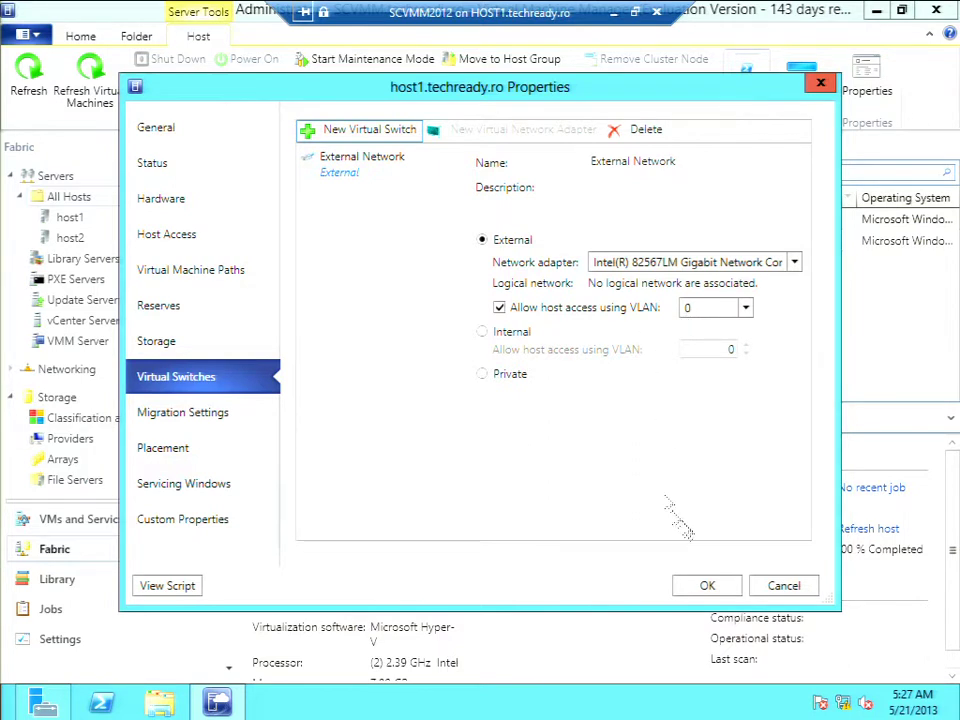
{"action": "left_click", "coordinate": [170, 422]}
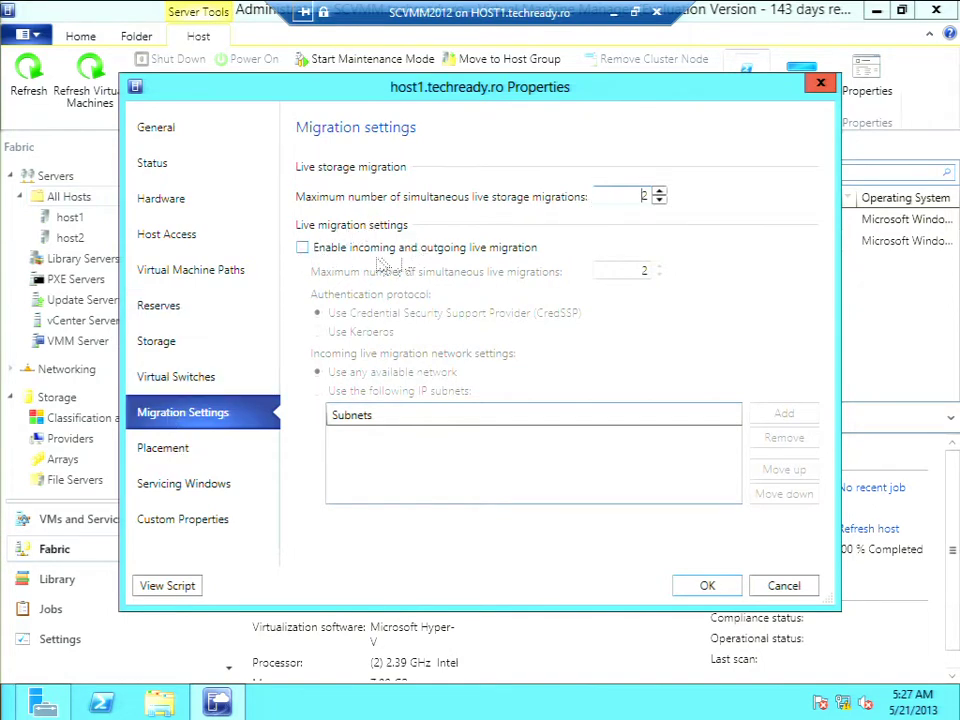
{"action": "left_click", "coordinate": [145, 450]}
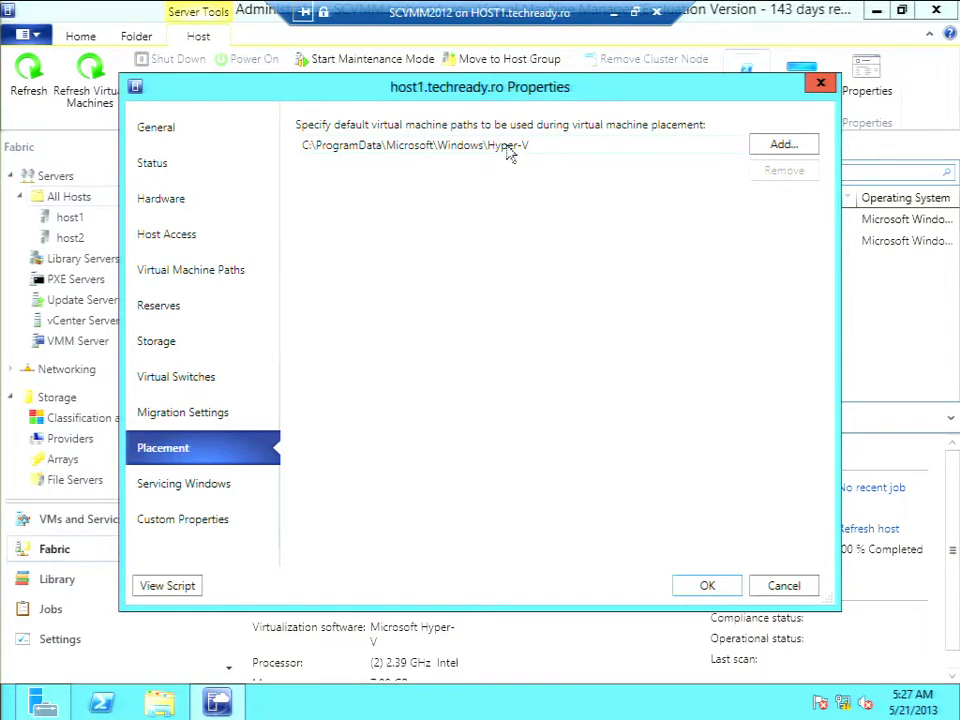
{"action": "left_click", "coordinate": [182, 490]}
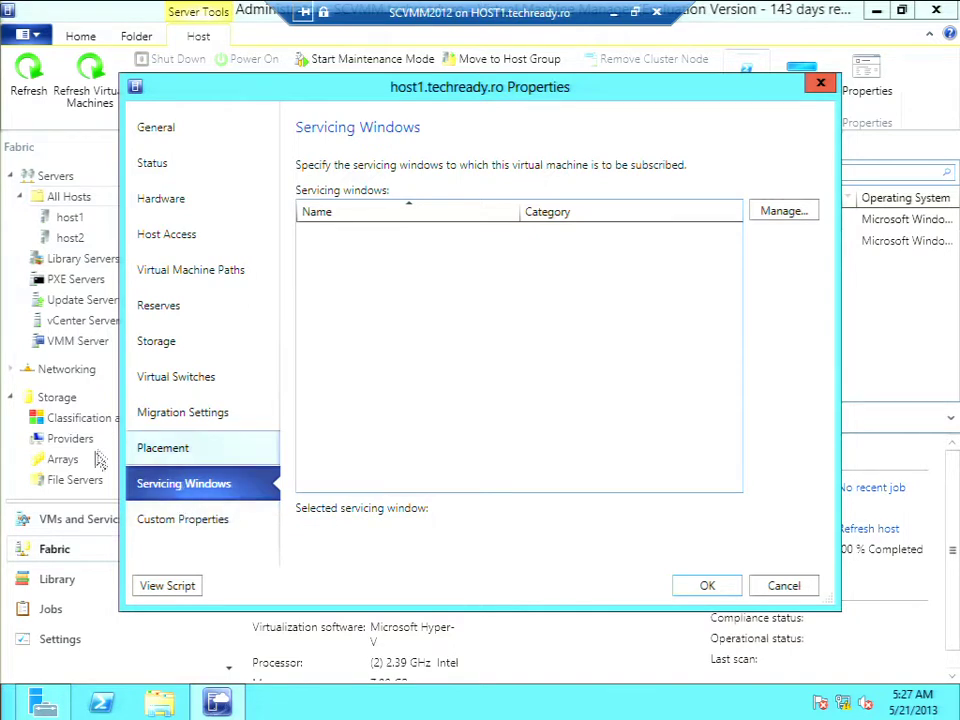
{"action": "left_click", "coordinate": [210, 524]}
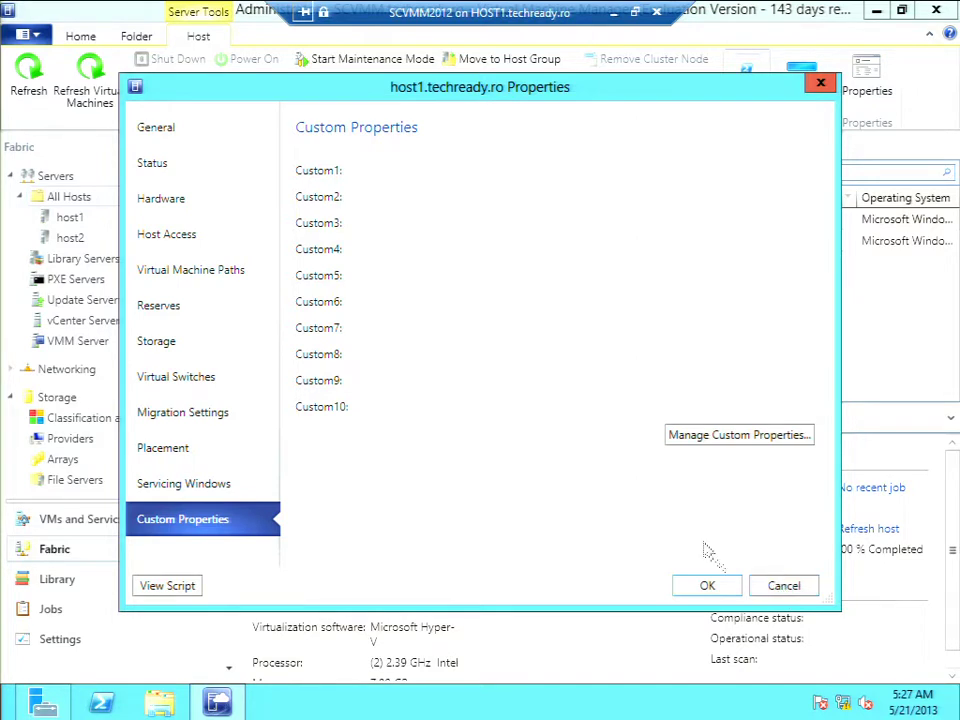
{"action": "left_click", "coordinate": [789, 587]}
{"action": "left_click", "coordinate": [572, 357]}
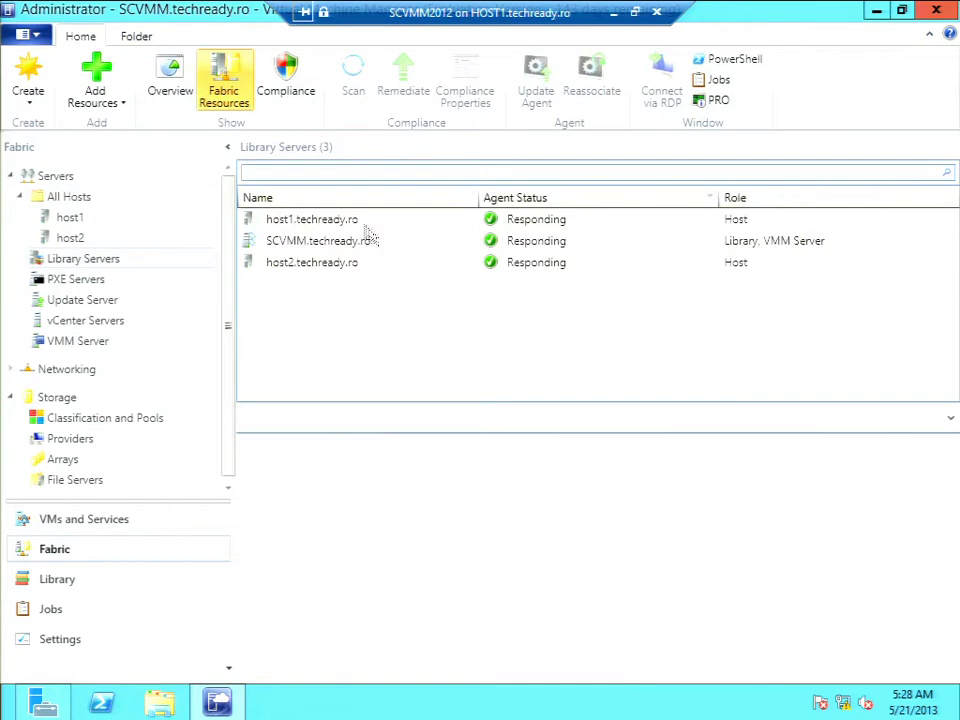
Inspect the general properties of the library server SCVMM.techready.ro and close them without changes.
{"action": "left_click", "coordinate": [316, 222]}
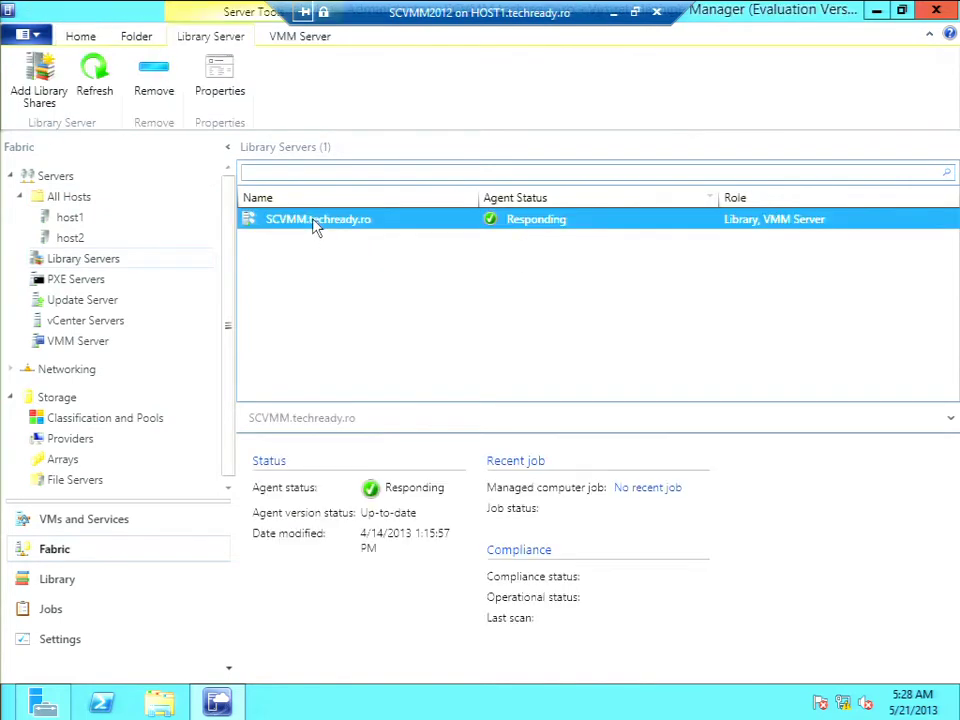
{"action": "right_click", "coordinate": [316, 222]}
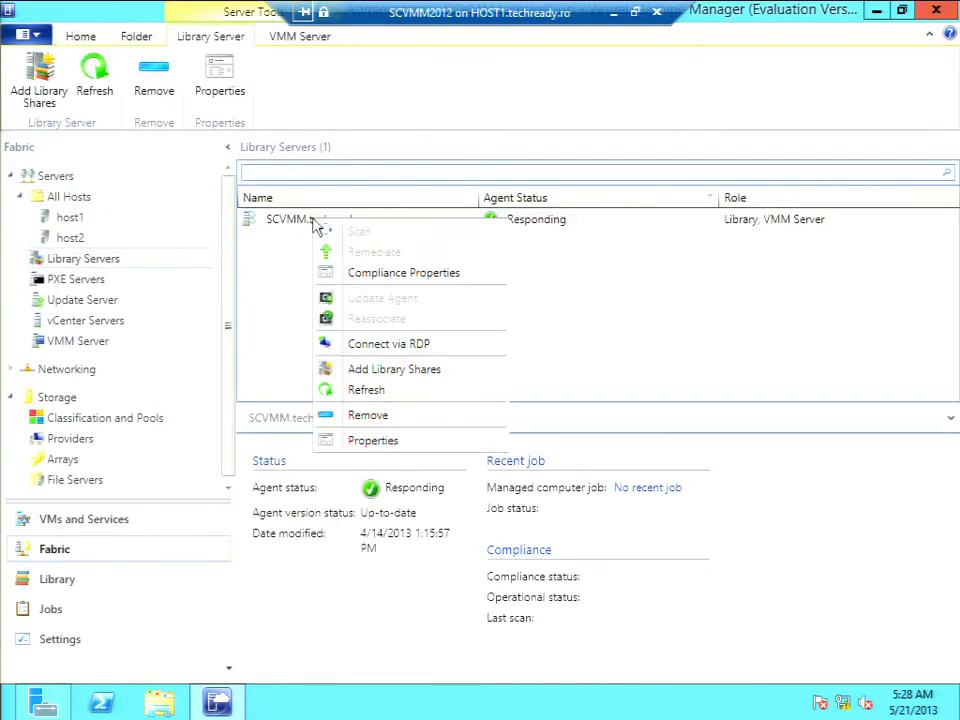
{"action": "left_click", "coordinate": [381, 442]}
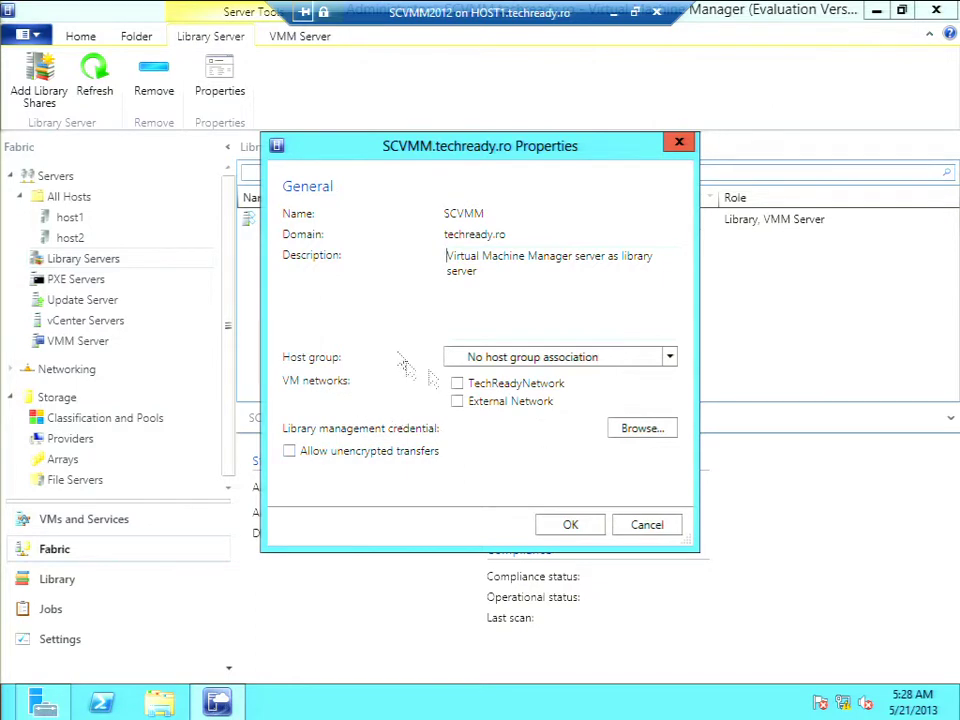
{"action": "left_click", "coordinate": [651, 530]}
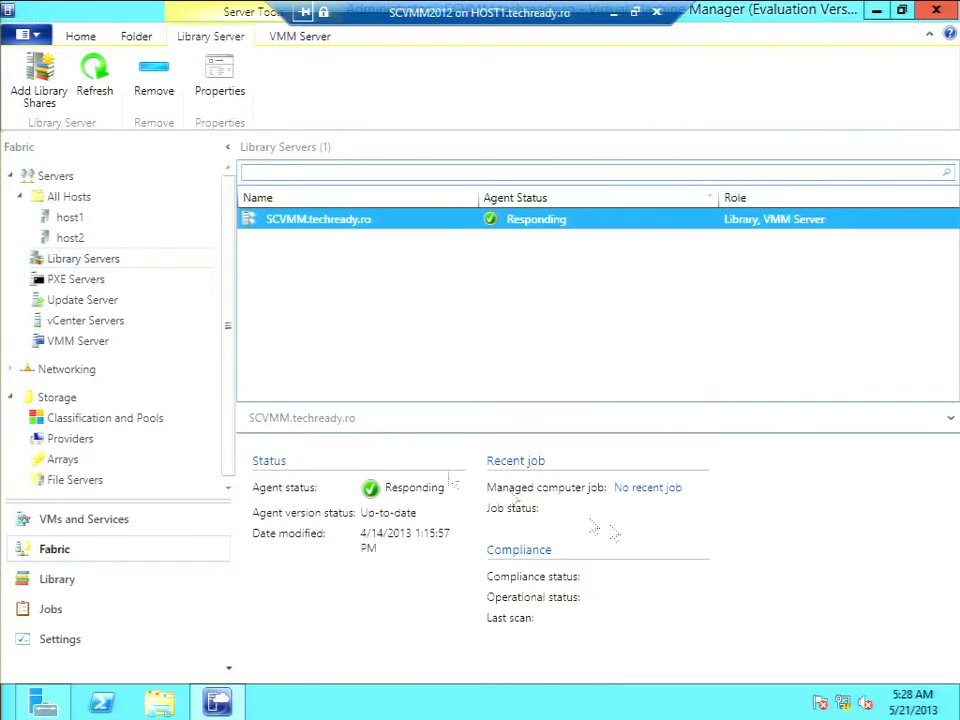
Check the Fabric lists of PXE servers, update servers and vCenter servers.
{"action": "left_click", "coordinate": [56, 283]}
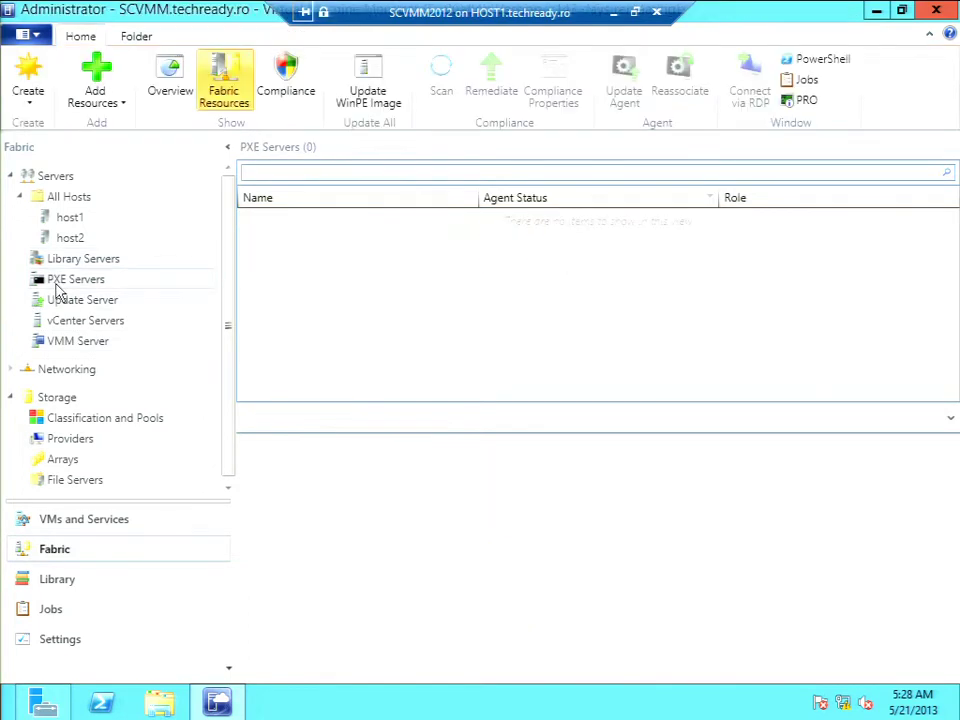
{"action": "left_click", "coordinate": [79, 302]}
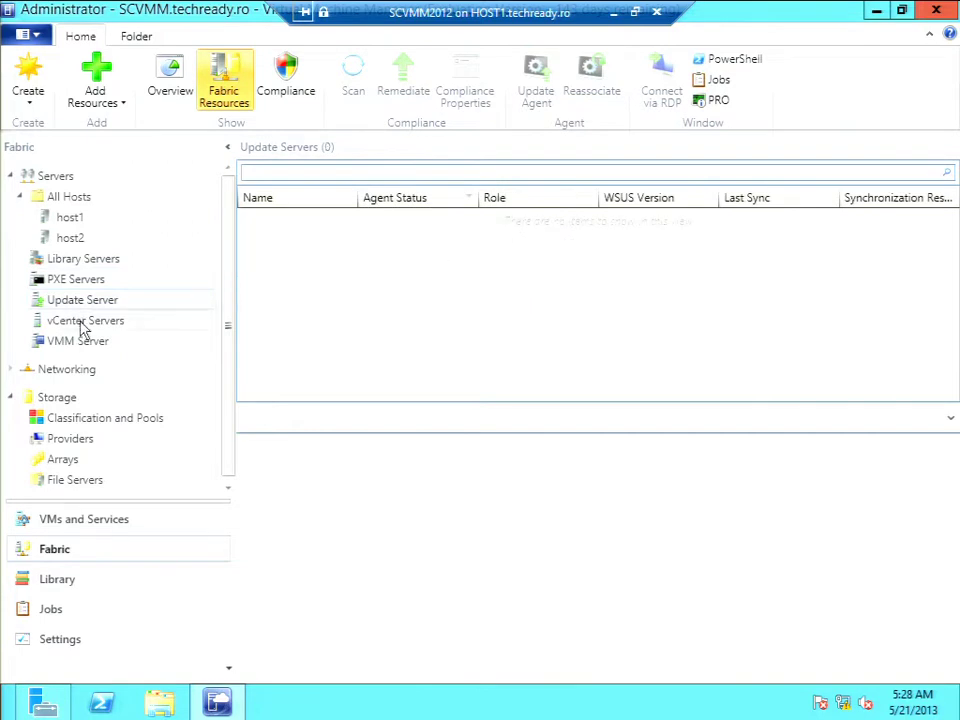
{"action": "left_click", "coordinate": [80, 321]}
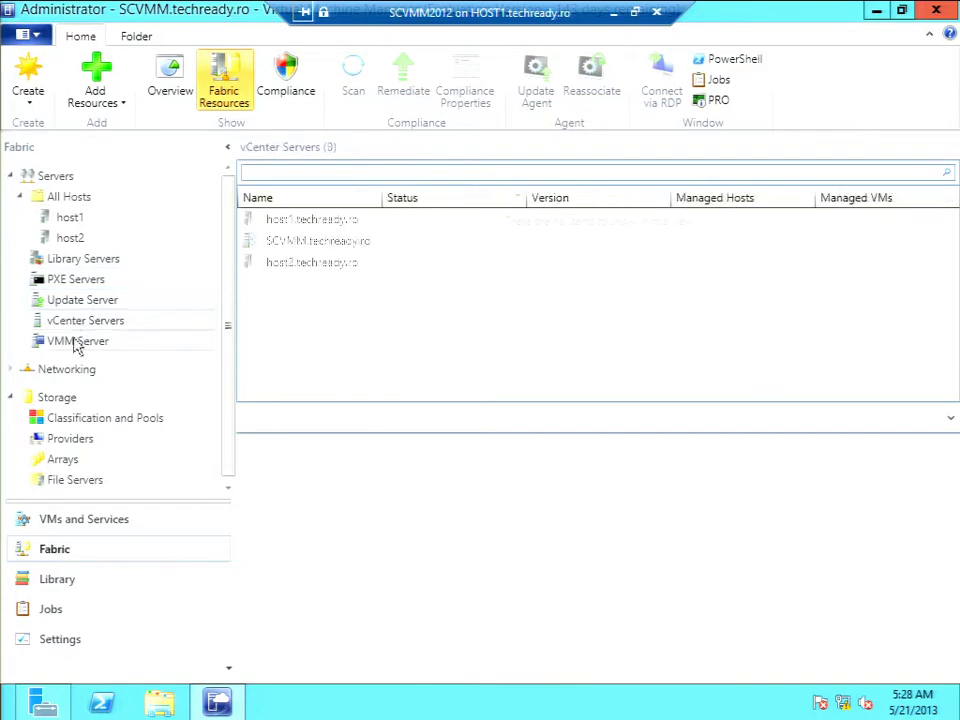
Inspect the general properties of the VMM server SCVMM.techready.ro and close them without changes.
{"action": "left_click", "coordinate": [77, 342]}
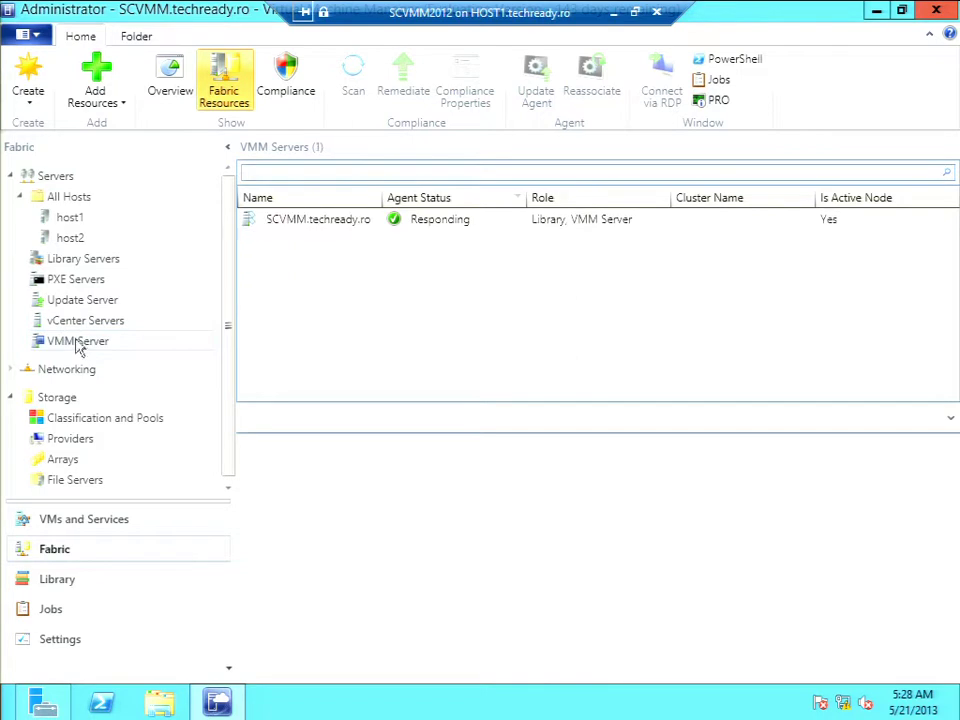
{"action": "right_click", "coordinate": [323, 229]}
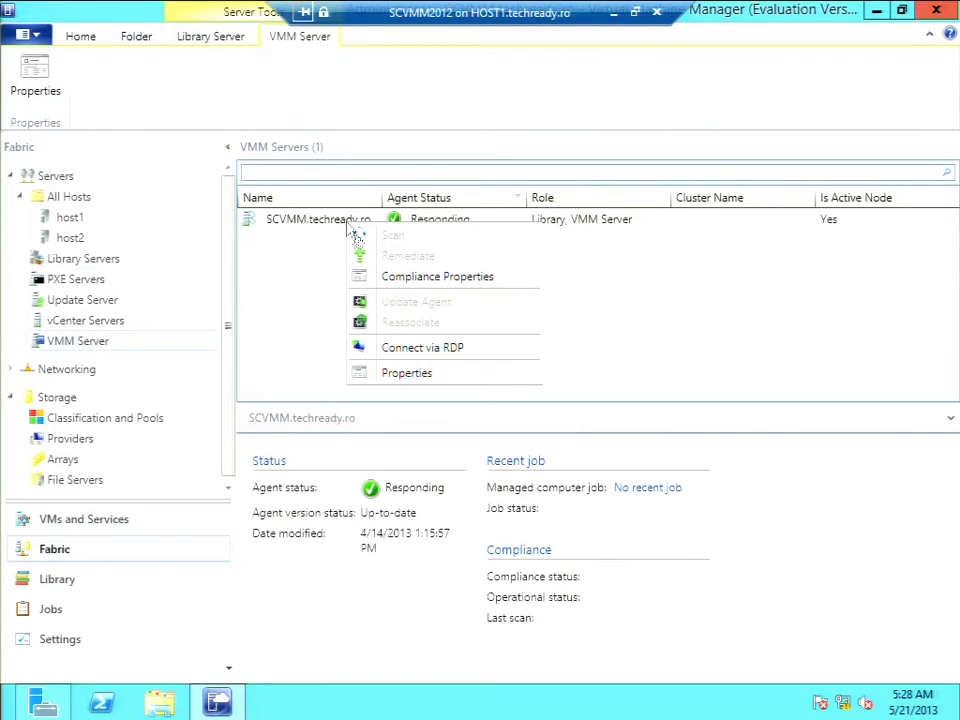
{"action": "left_click", "coordinate": [405, 378]}
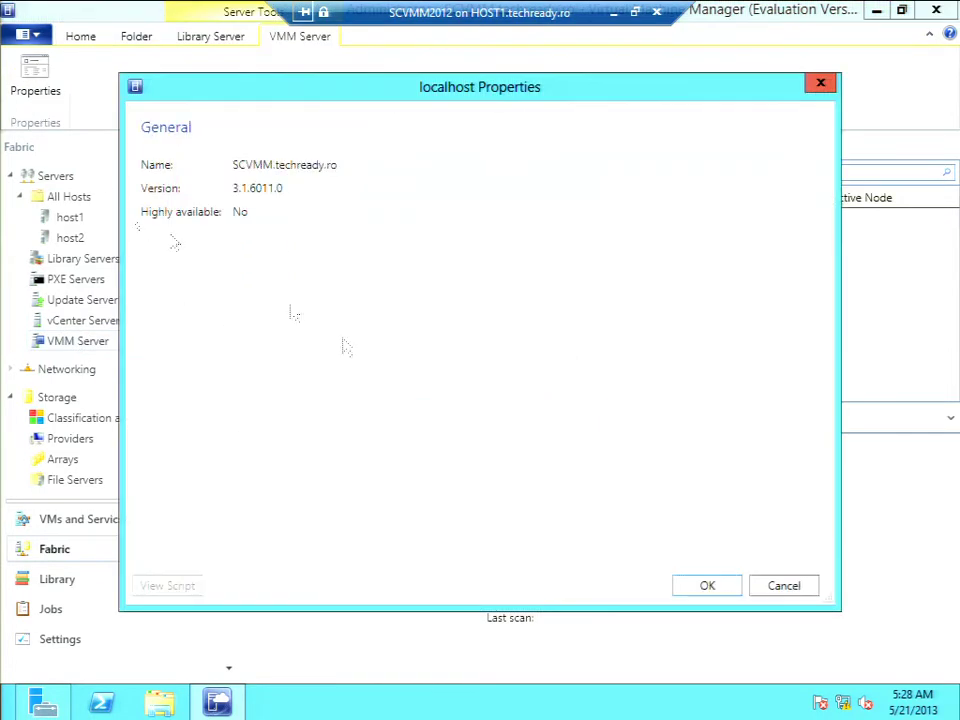
{"action": "left_click", "coordinate": [788, 588]}
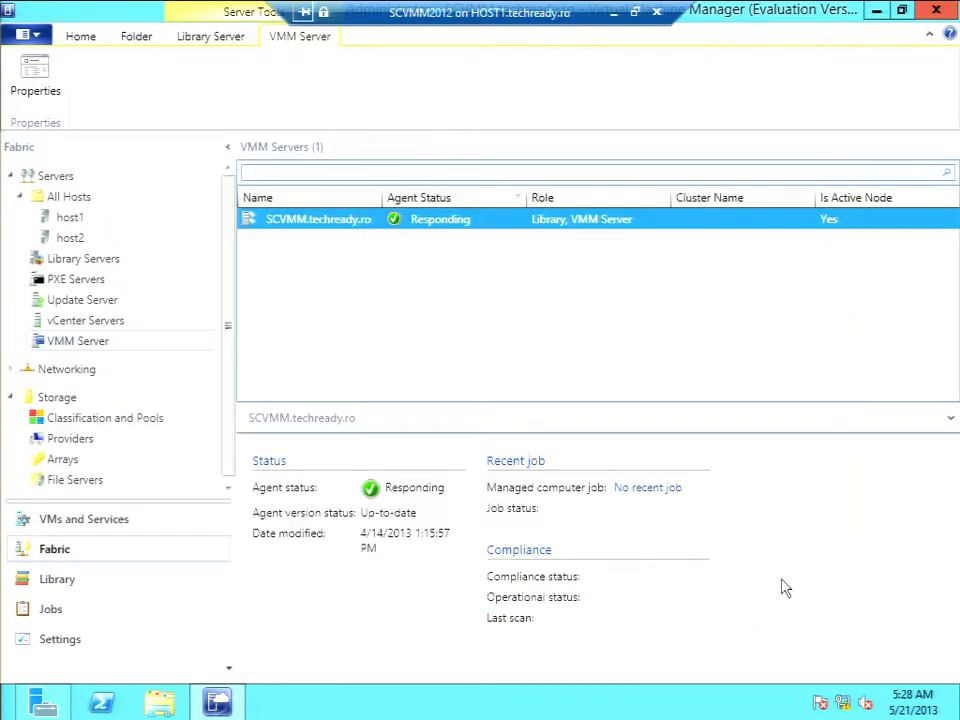
Review the Fabric networking resources: logical networks and IP pools, MAC address pools, load balancers and VIP templates.
{"action": "left_click", "coordinate": [11, 370]}
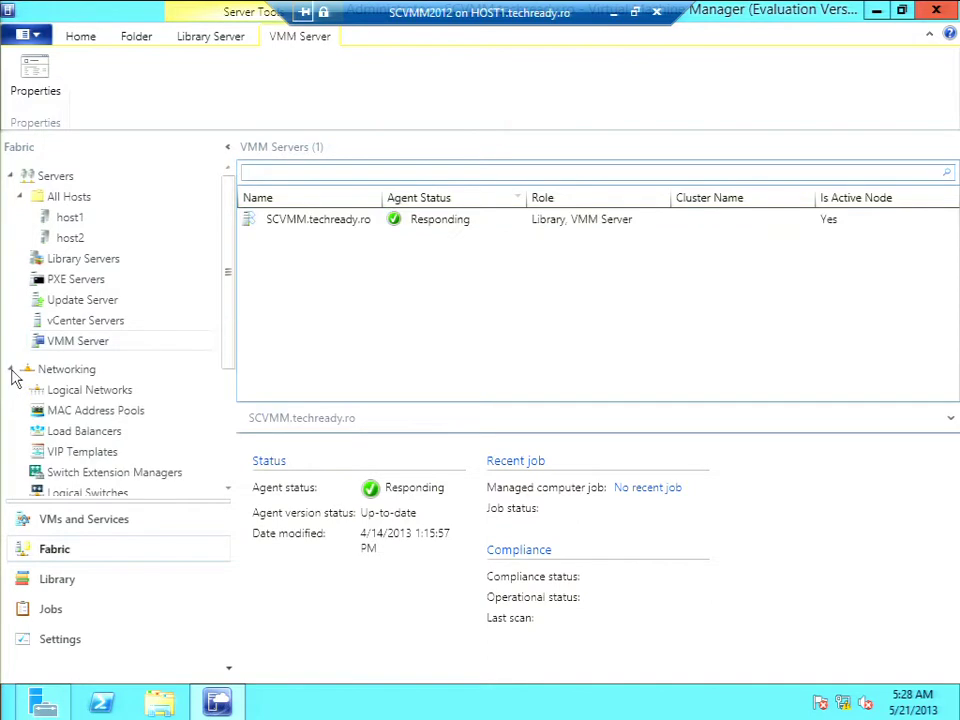
{"action": "left_click", "coordinate": [67, 389]}
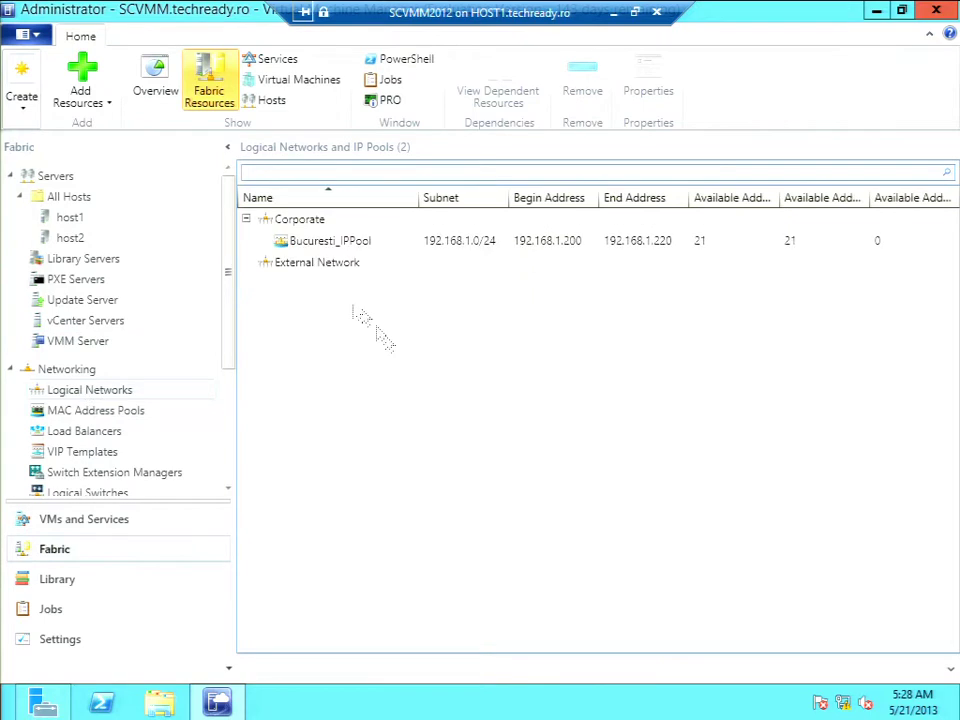
{"action": "left_click", "coordinate": [287, 270]}
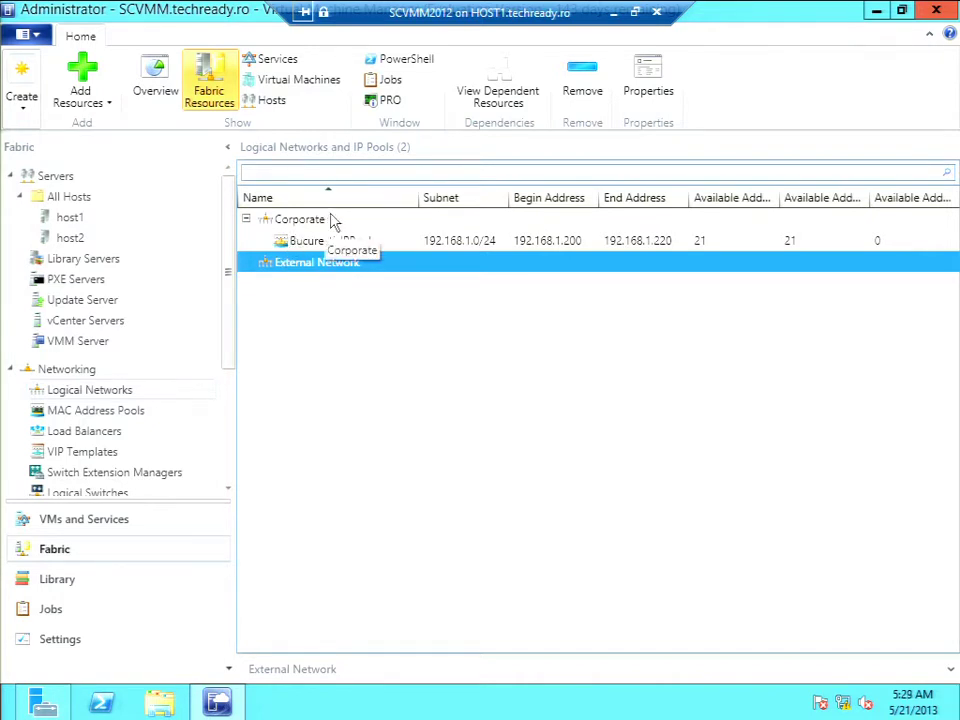
{"action": "left_click", "coordinate": [113, 413]}
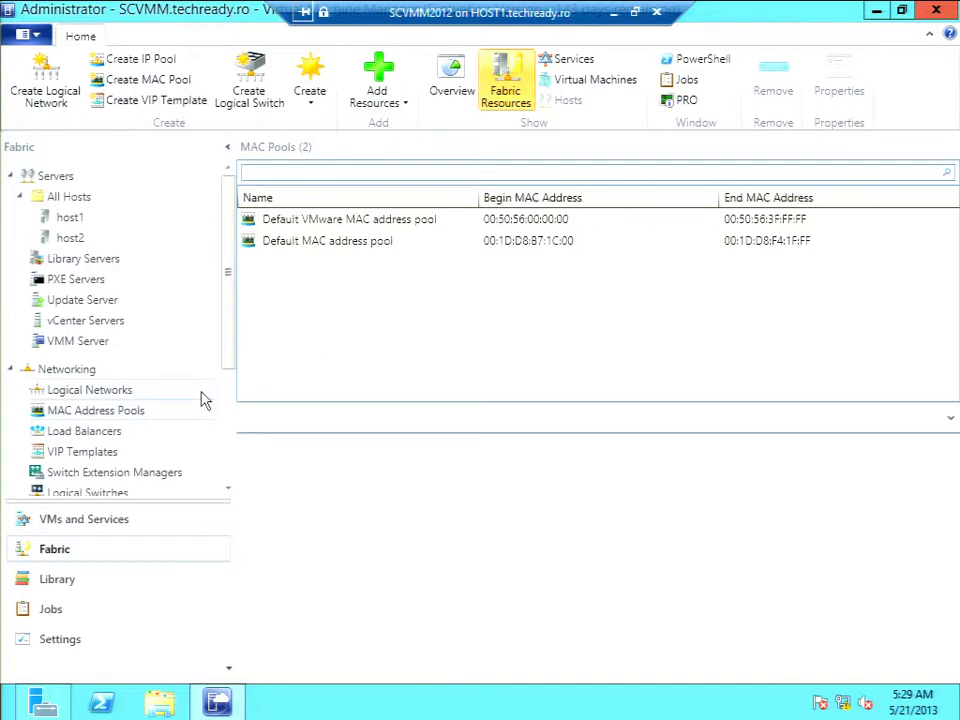
{"action": "left_click", "coordinate": [71, 438]}
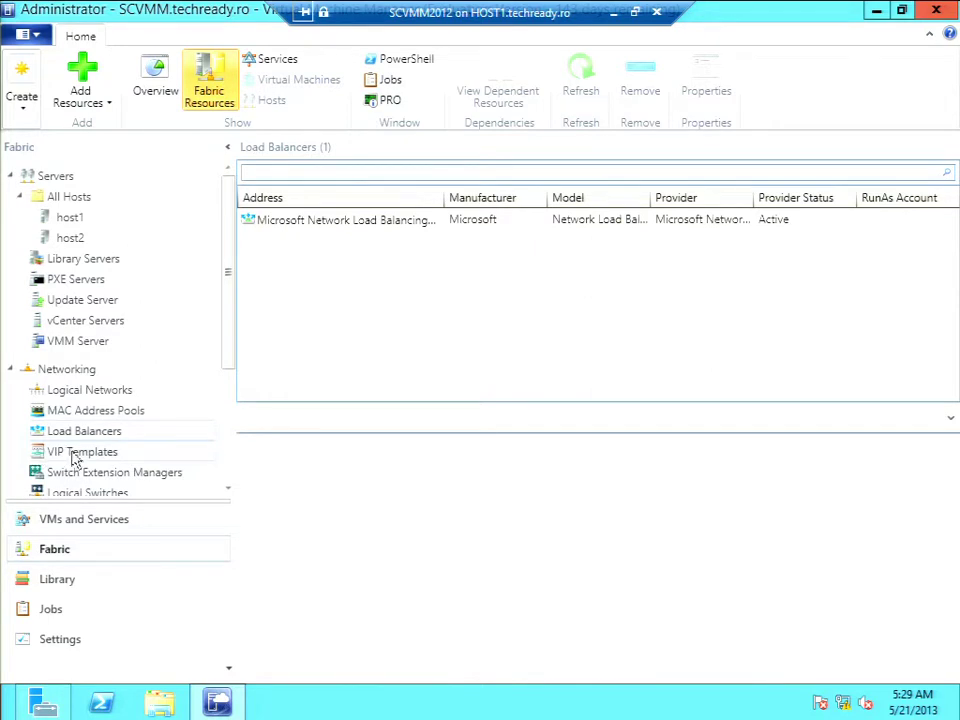
{"action": "left_click", "coordinate": [75, 452]}
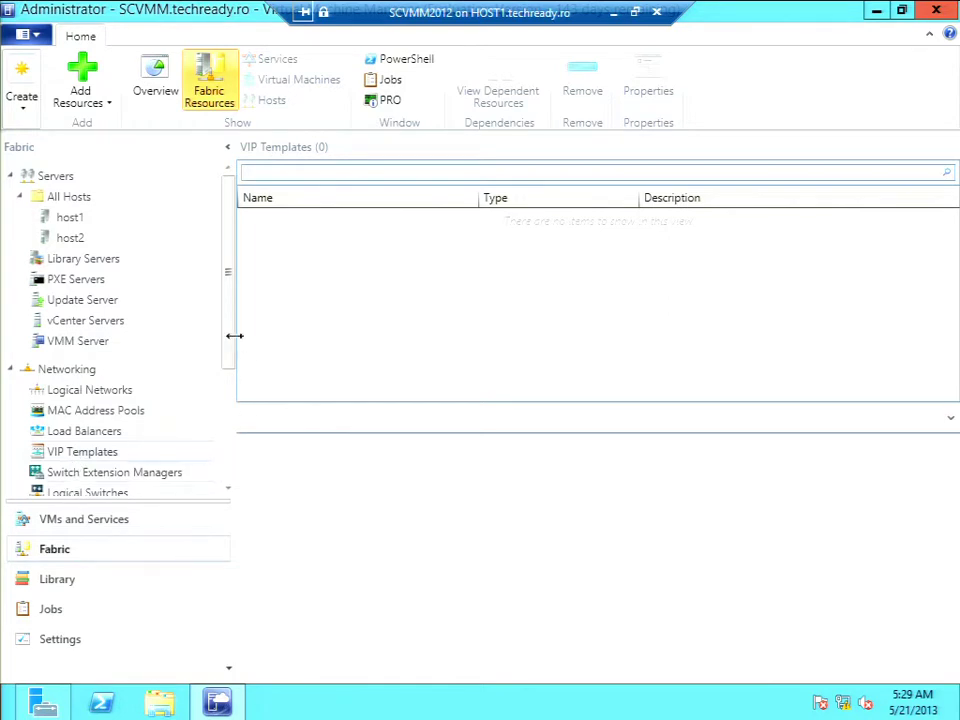
{"action": "left_click_drag", "start_coordinate": [231, 356], "coordinate": [229, 452]}
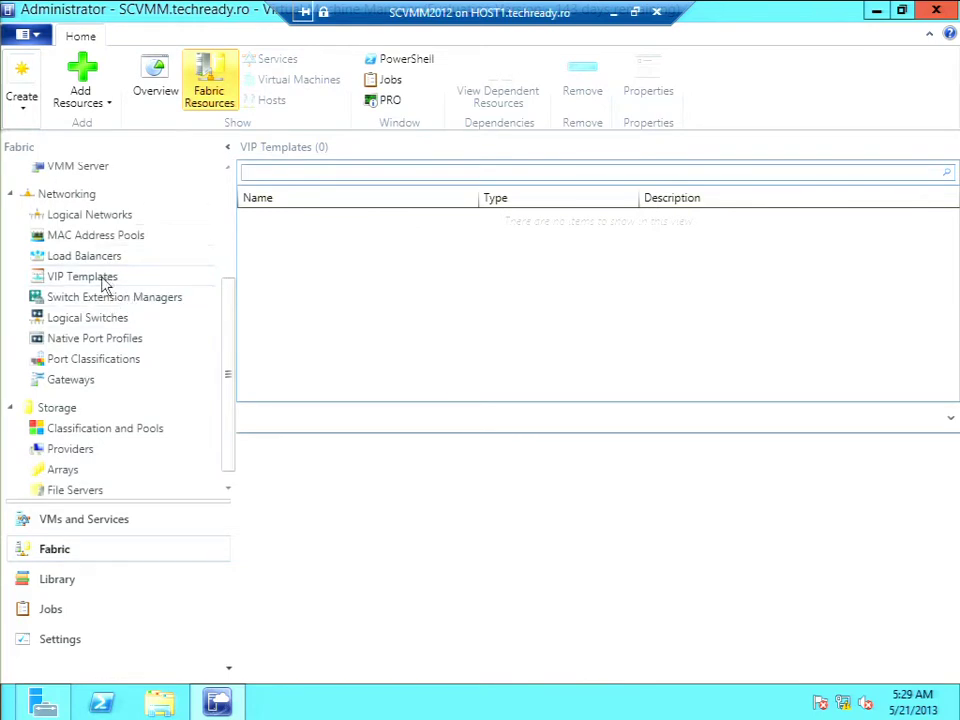
Check the Fabric networking lists of switch extension managers, logical switches and native port profiles.
{"action": "left_click", "coordinate": [88, 297]}
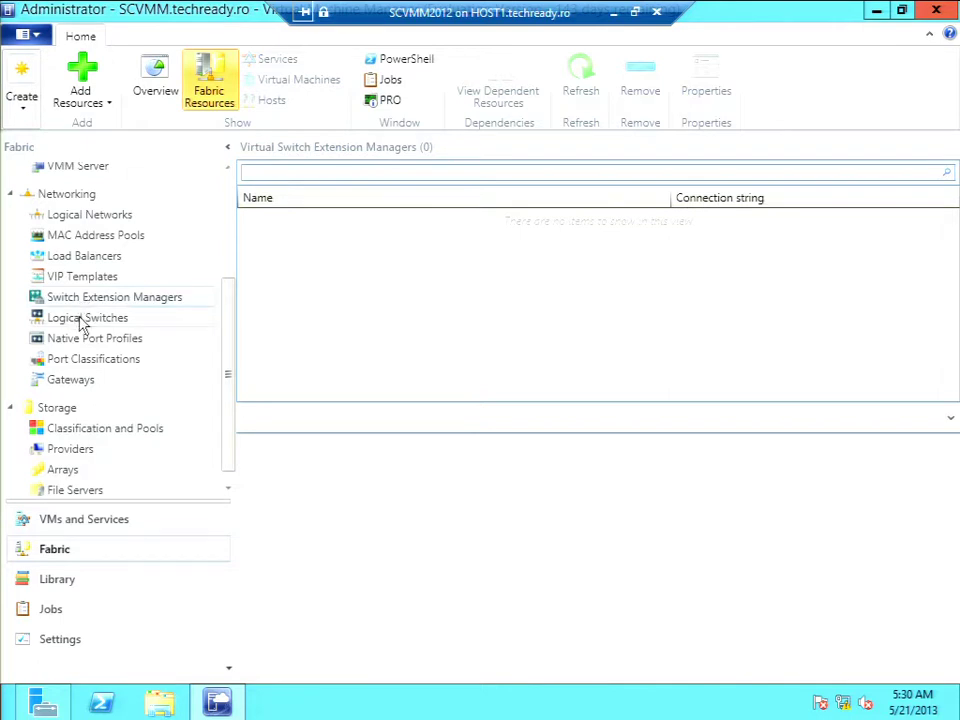
{"action": "left_click", "coordinate": [83, 320]}
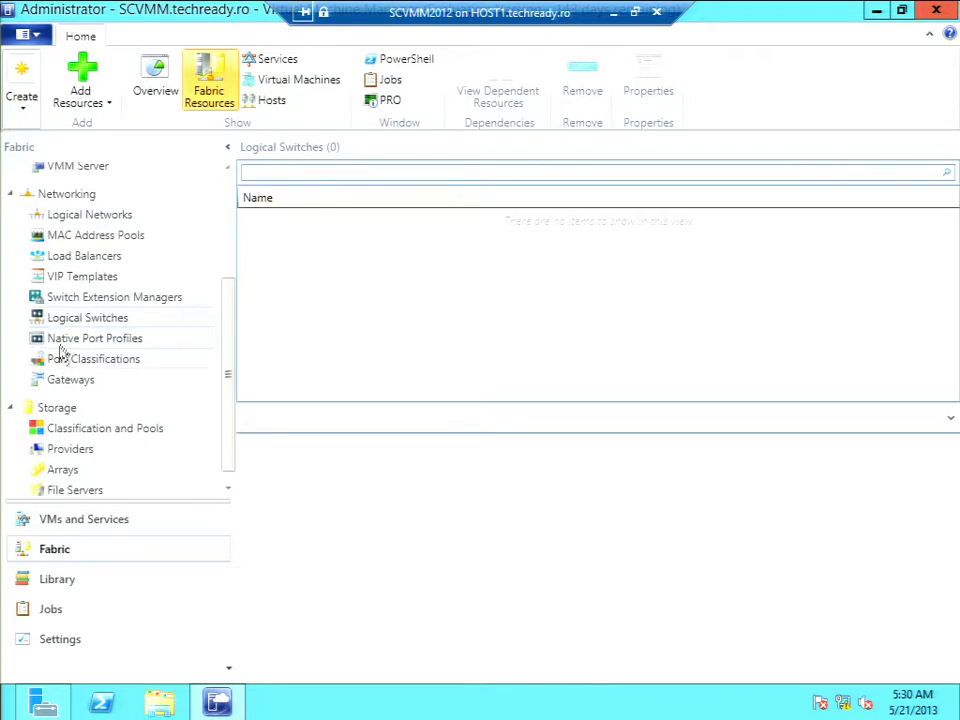
{"action": "left_click", "coordinate": [60, 339]}
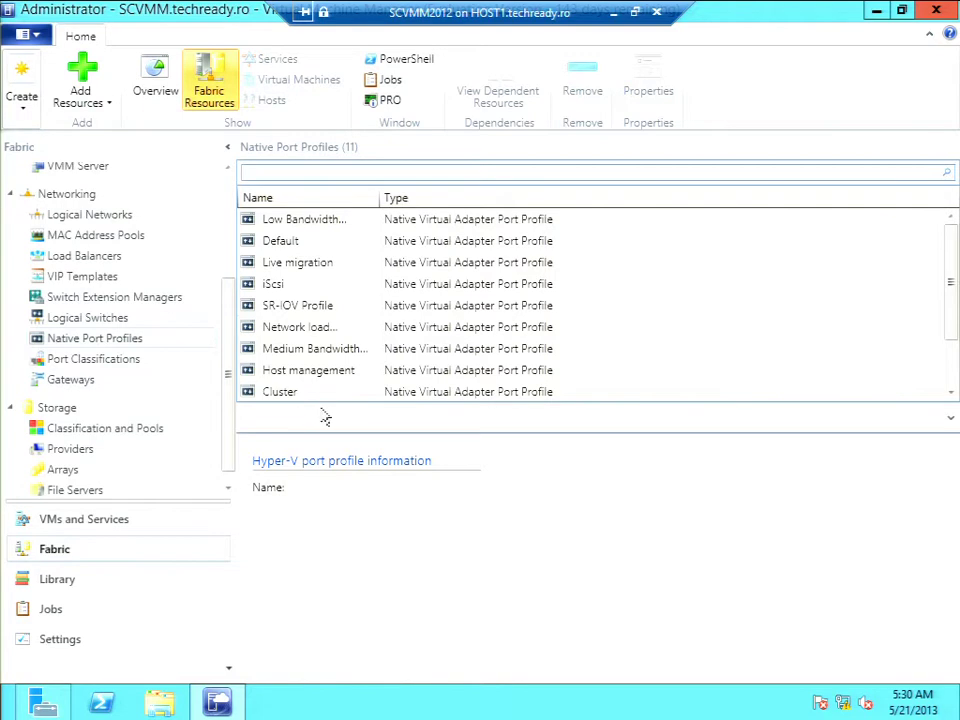
Inspect the offload, security and bandwidth settings of the Host management native port profile and close its properties without changes.
{"action": "left_click", "coordinate": [298, 371]}
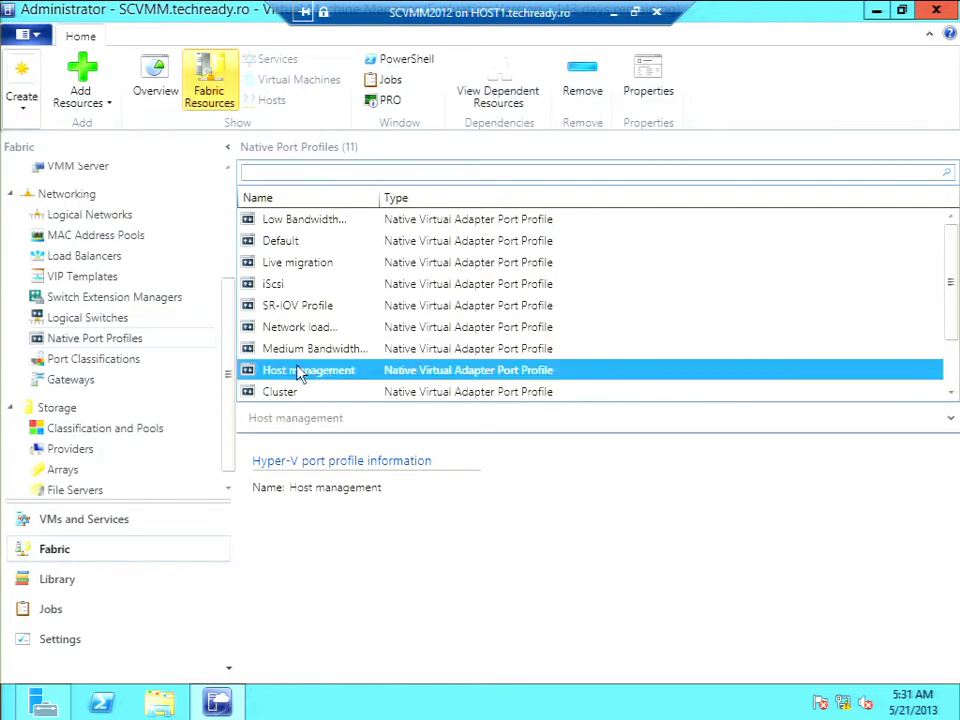
{"action": "left_click", "coordinate": [648, 72]}
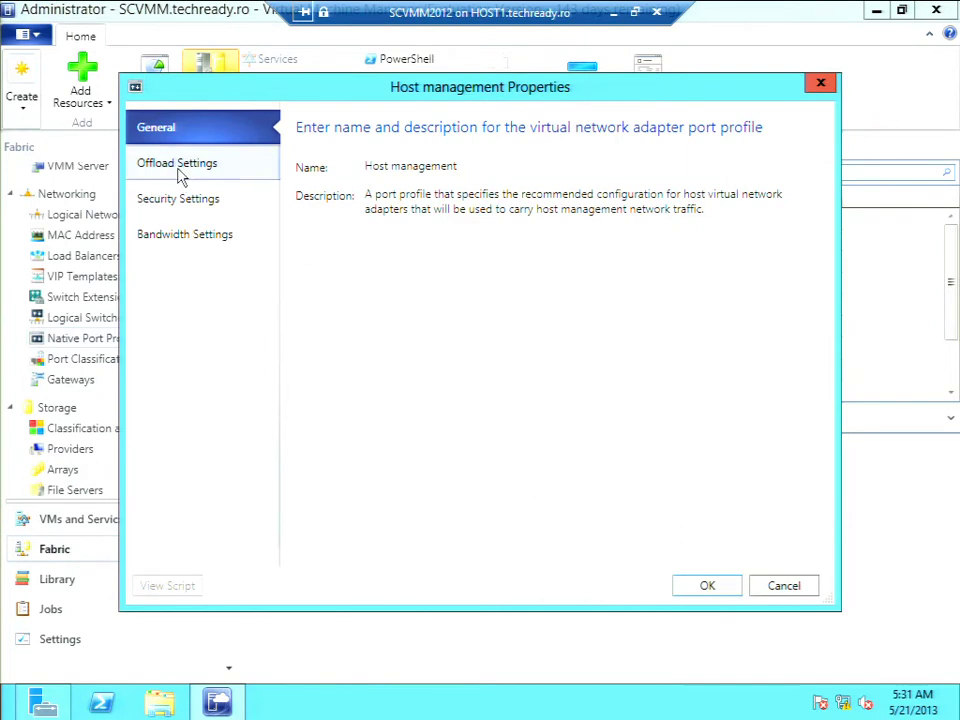
{"action": "left_click", "coordinate": [180, 174]}
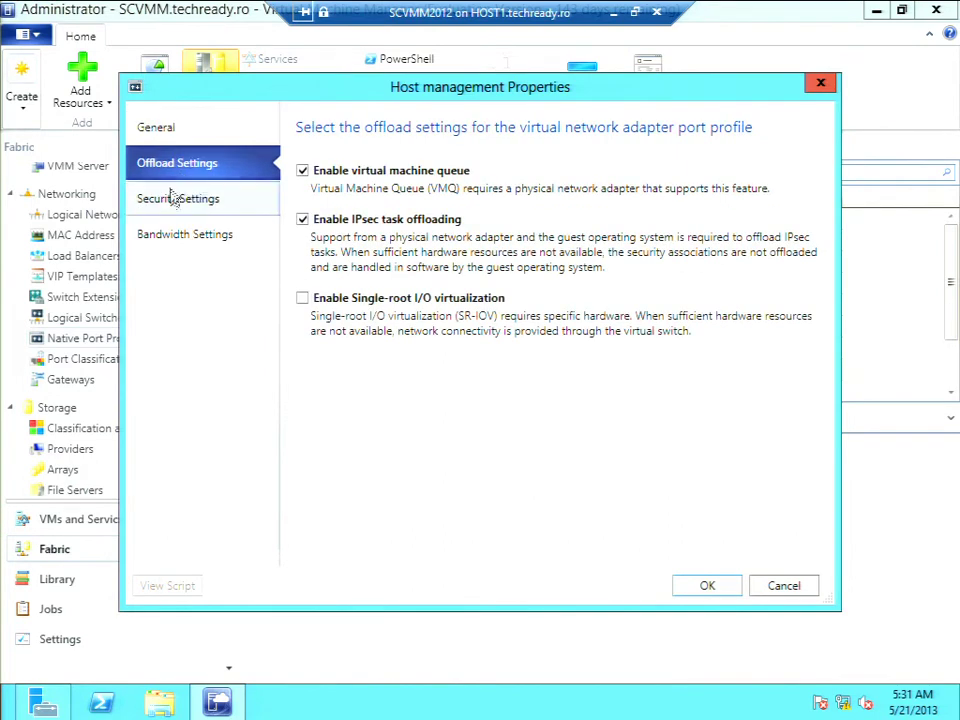
{"action": "left_click", "coordinate": [172, 204]}
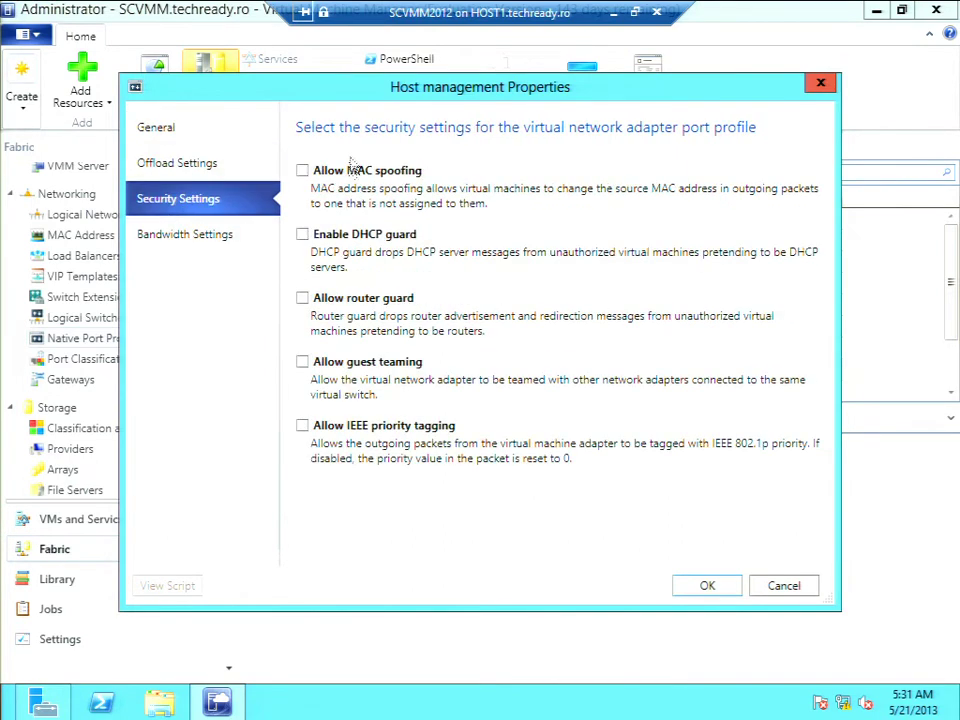
{"action": "left_click", "coordinate": [166, 234]}
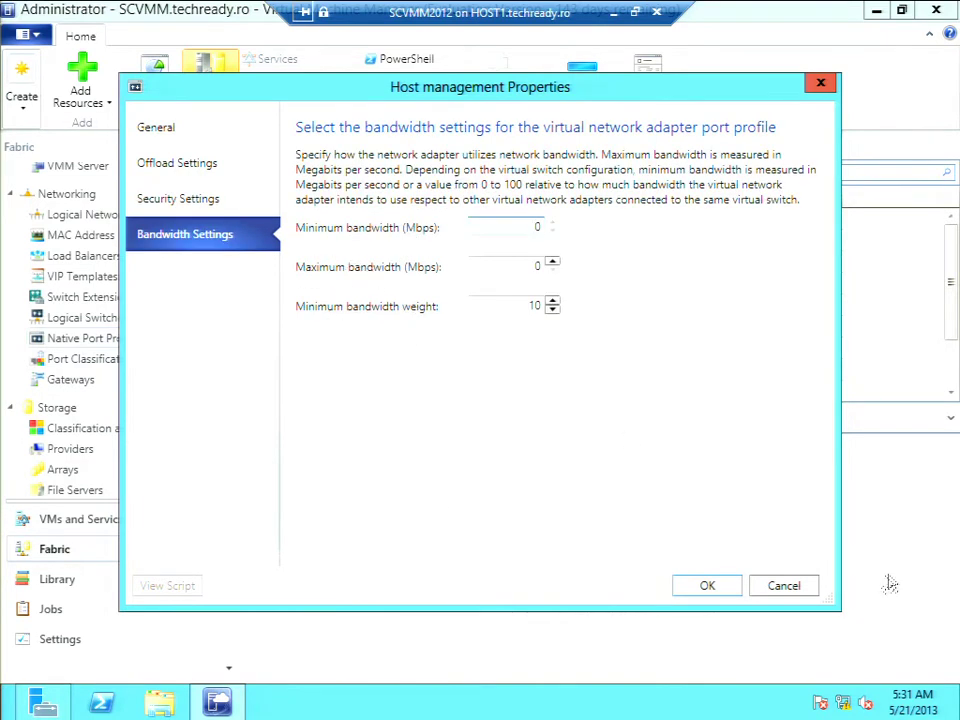
{"action": "left_click", "coordinate": [796, 590]}
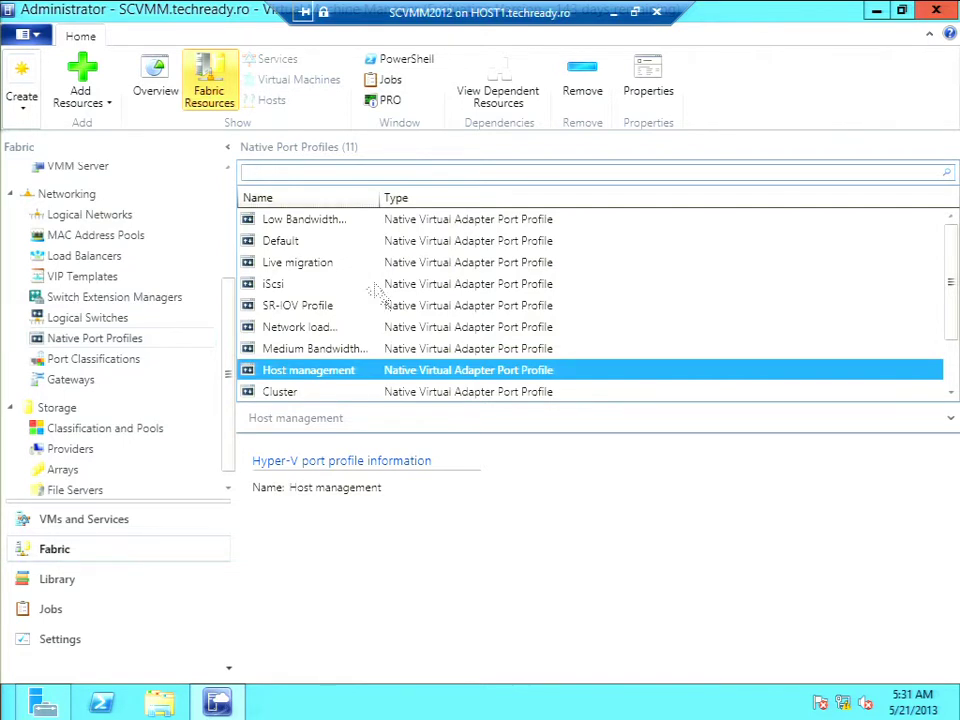
Open the properties of the uplink profile TechReady_Datacenter_Port_Profile and inspect its network configuration and general settings.
{"action": "scroll", "coordinate": [936, 289], "scroll_direction": "down", "scroll_amount": 1}
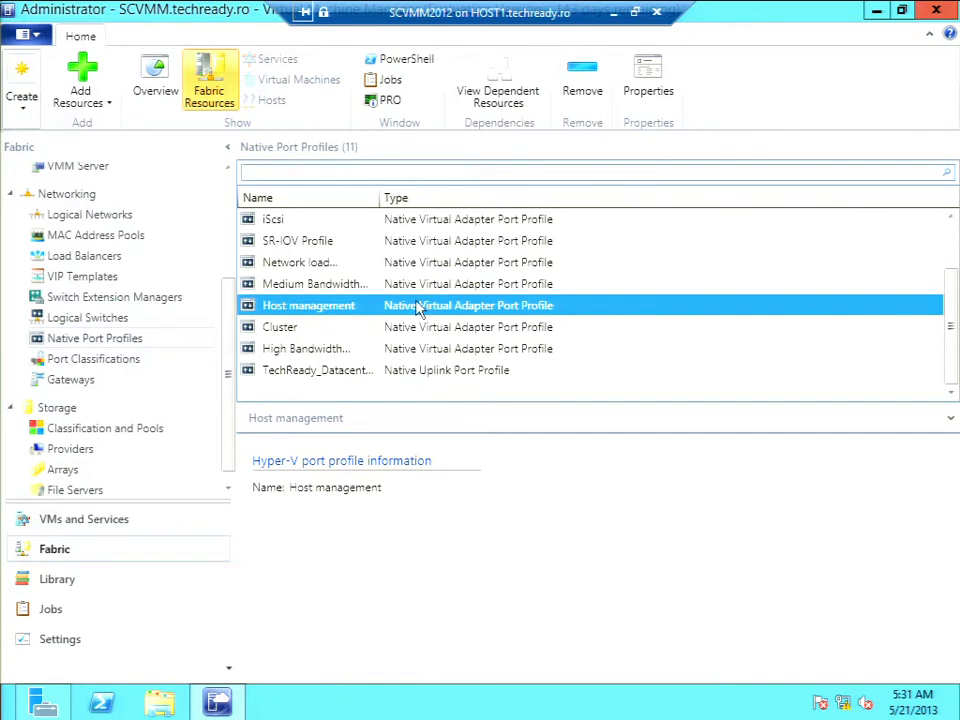
{"action": "left_click", "coordinate": [445, 373]}
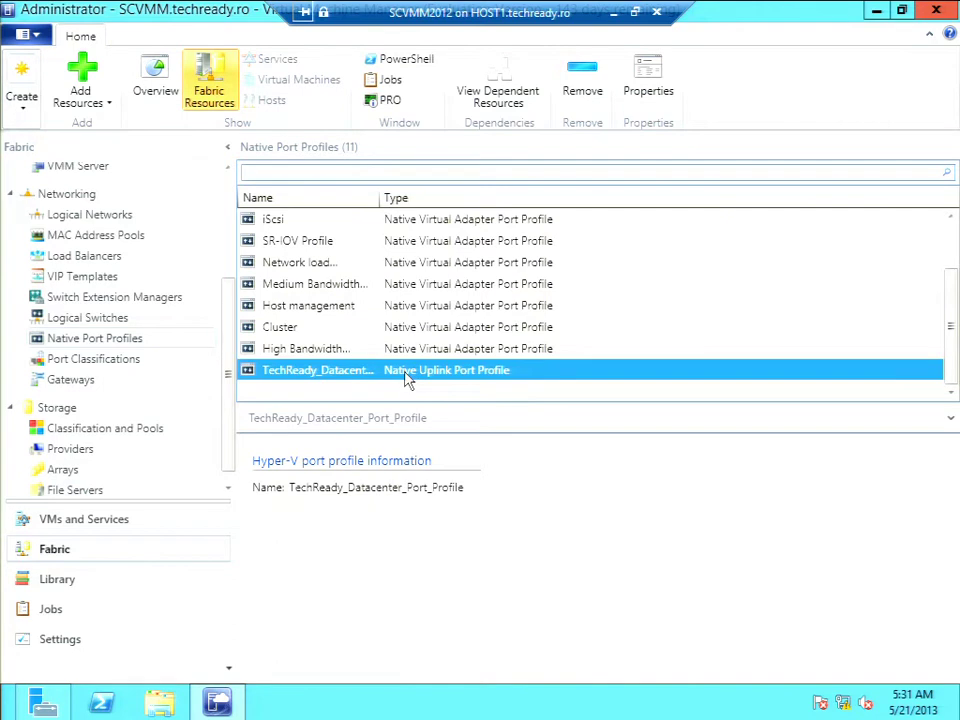
{"action": "left_click", "coordinate": [648, 80]}
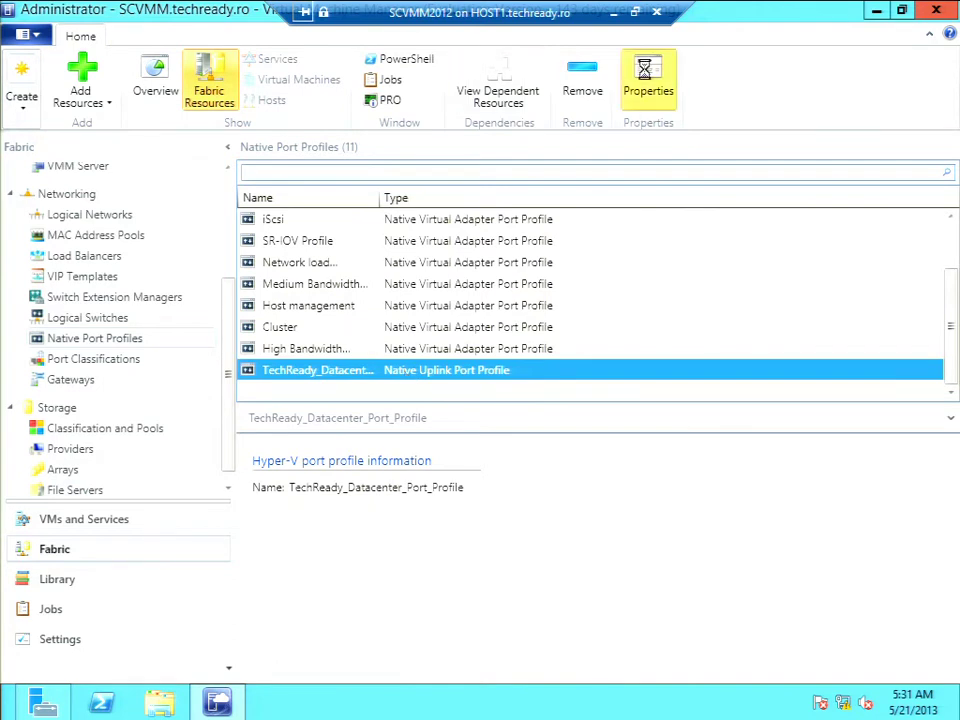
{"action": "left_click", "coordinate": [204, 172]}
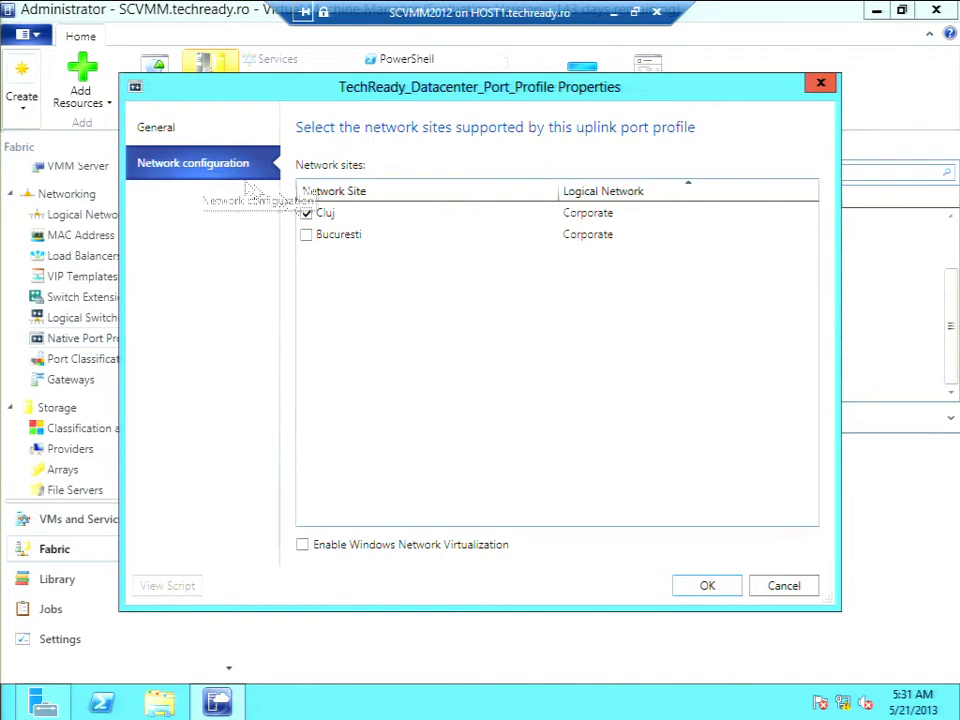
{"action": "left_click", "coordinate": [182, 139]}
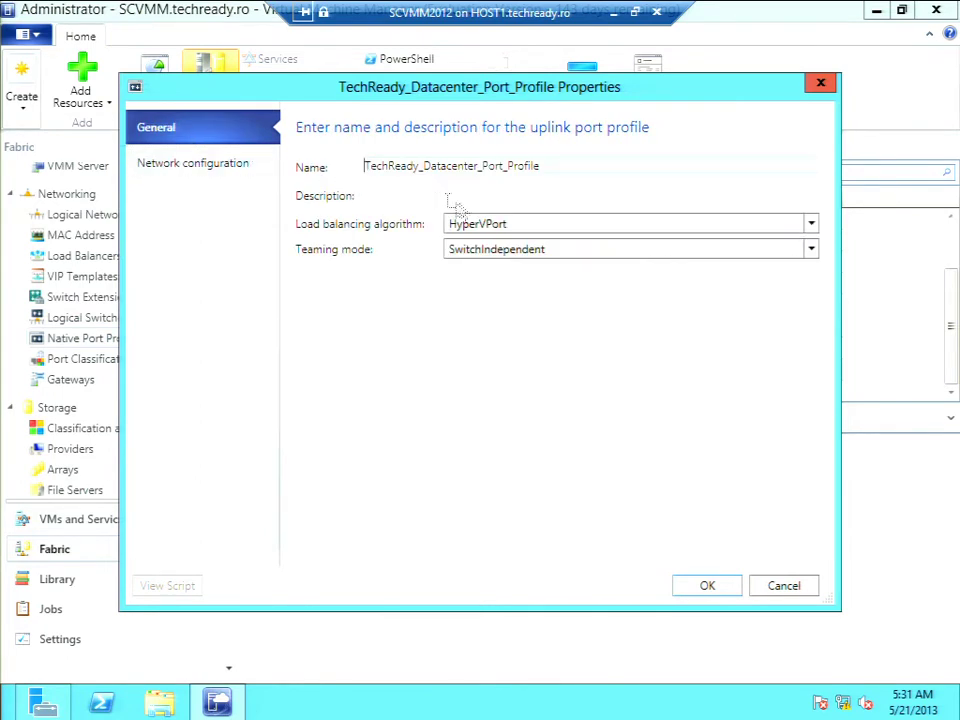
Examine the available load balancing algorithms and teaming modes for the uplink port profile and close its properties without changes.
{"action": "left_click", "coordinate": [811, 225]}
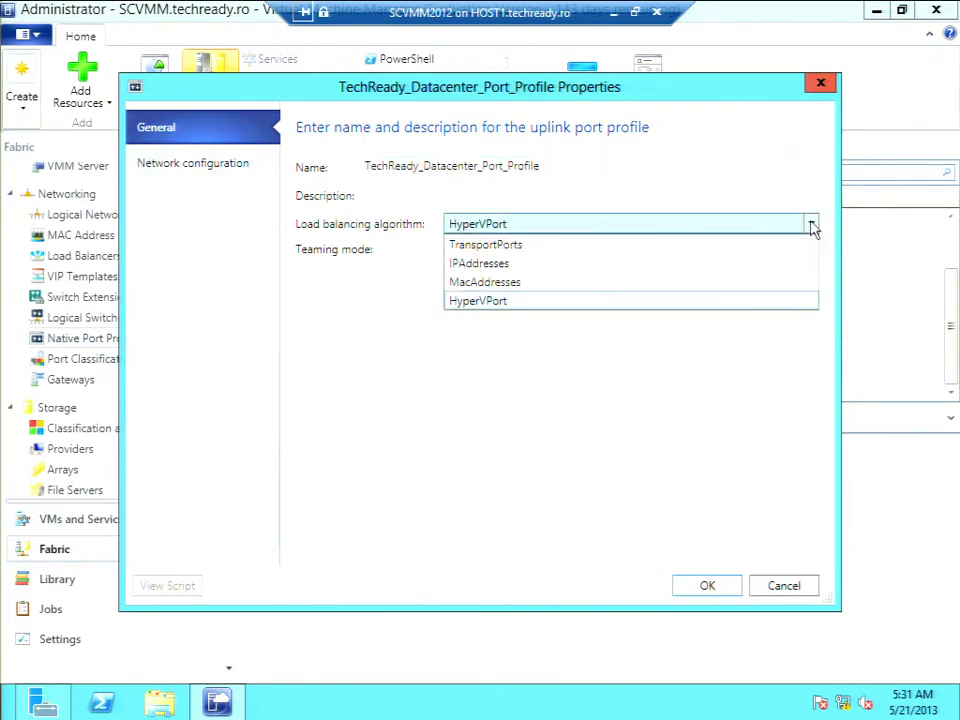
{"action": "left_click", "coordinate": [811, 225]}
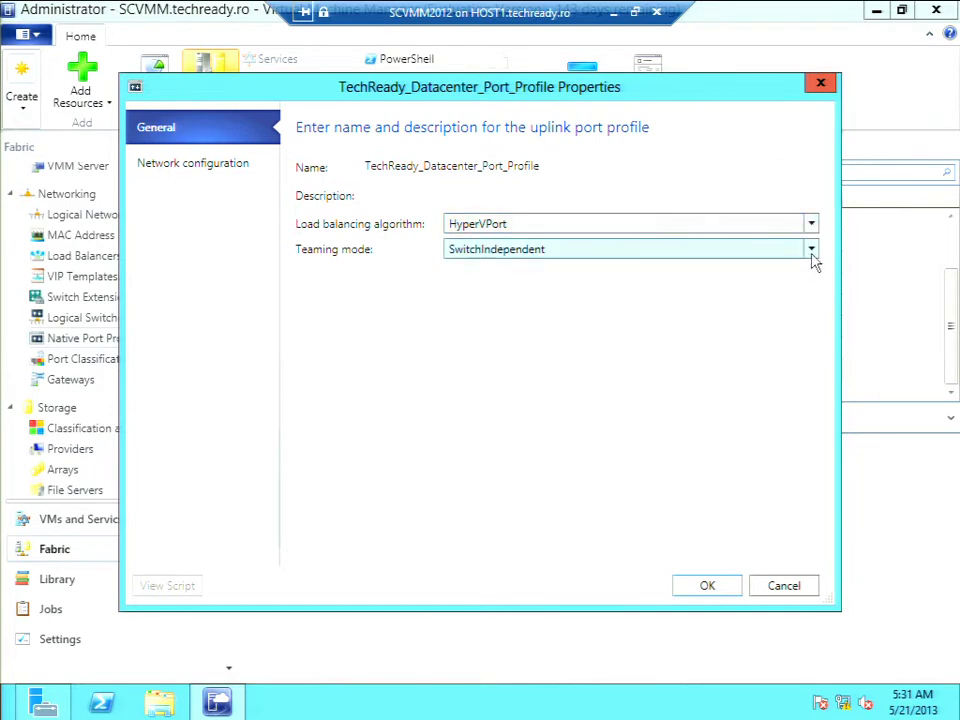
{"action": "left_click", "coordinate": [811, 250]}
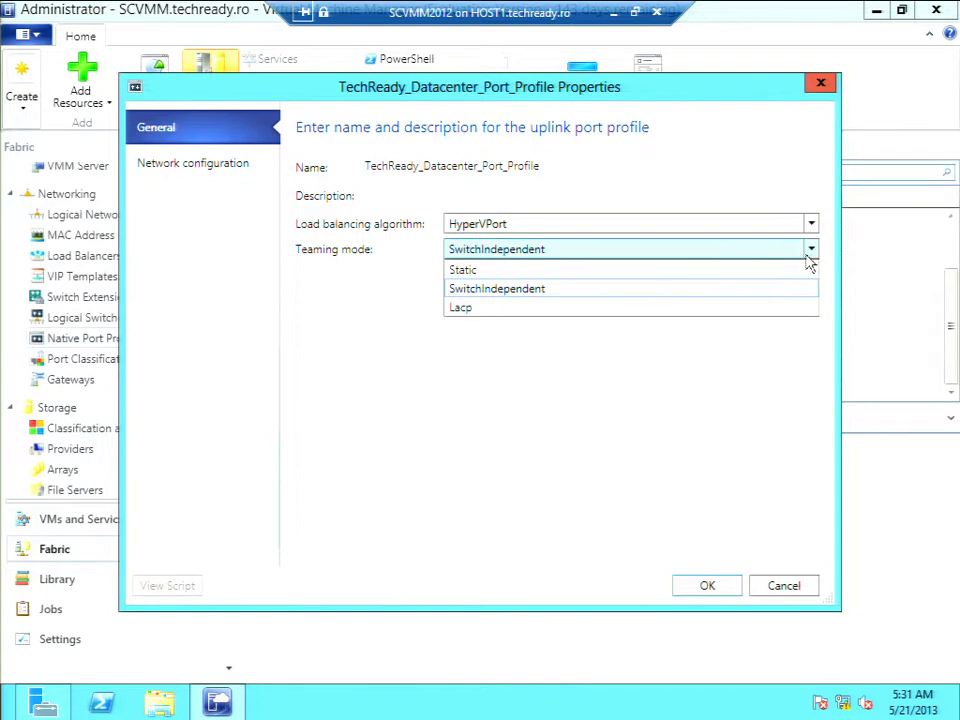
{"action": "left_click", "coordinate": [372, 268]}
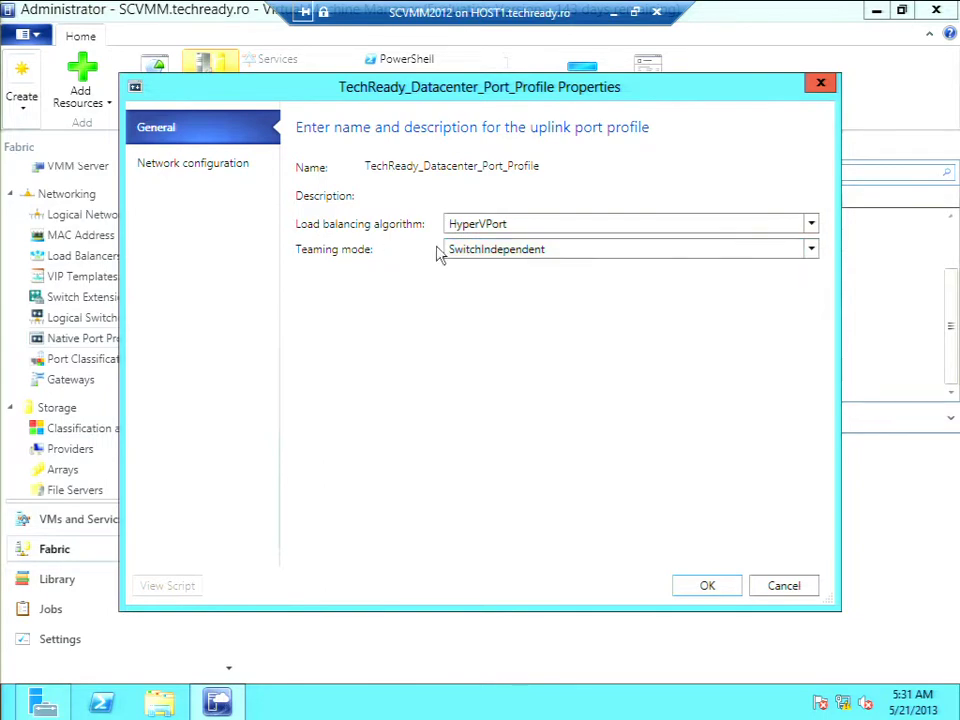
{"action": "left_click", "coordinate": [785, 588]}
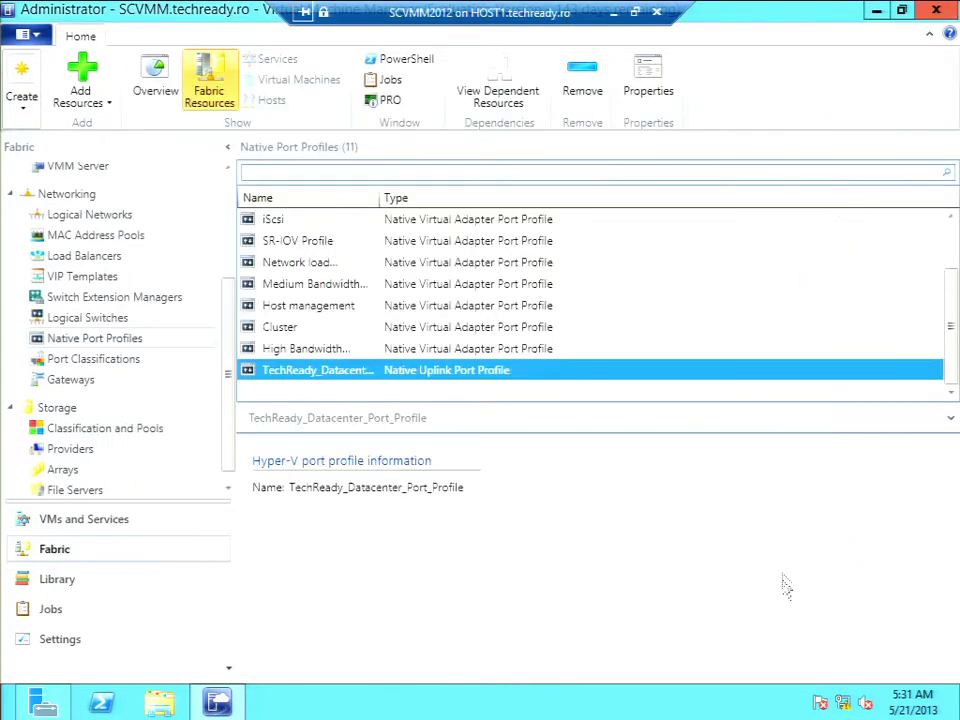
Review the Fabric lists of port classifications and gateways.
{"action": "left_click", "coordinate": [77, 360]}
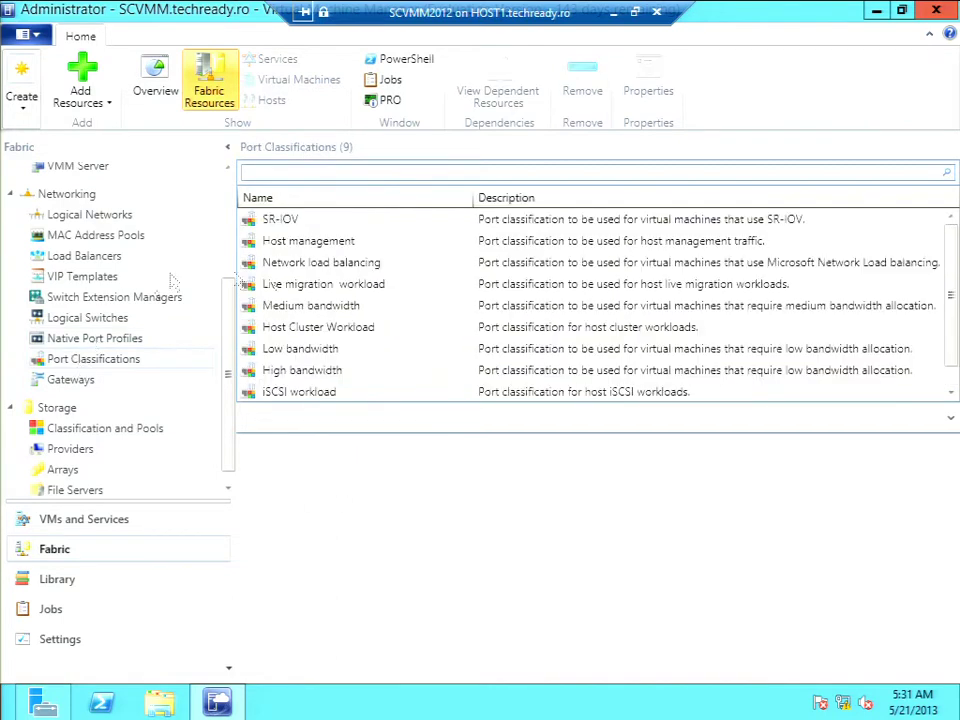
{"action": "left_click", "coordinate": [951, 390]}
{"action": "scroll", "coordinate": [955, 374], "scroll_direction": "up", "scroll_amount": 1}
{"action": "left_click", "coordinate": [87, 388]}
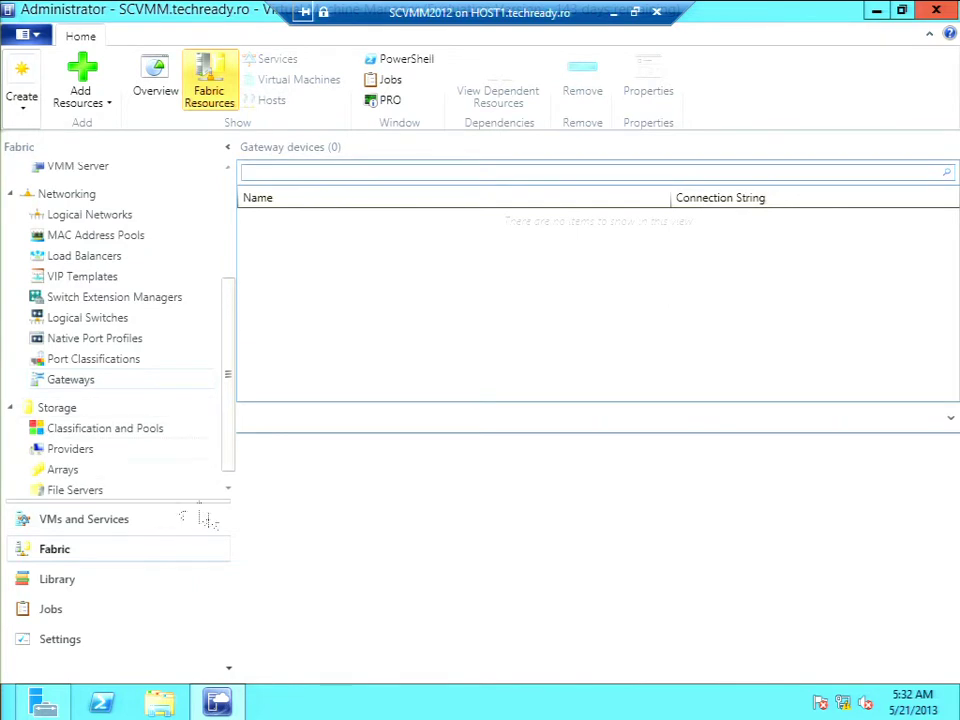
Examine the logical units in the Silver classification's iSCSITarget storage pool and the resource types offered for creation.
{"action": "left_click", "coordinate": [228, 486]}
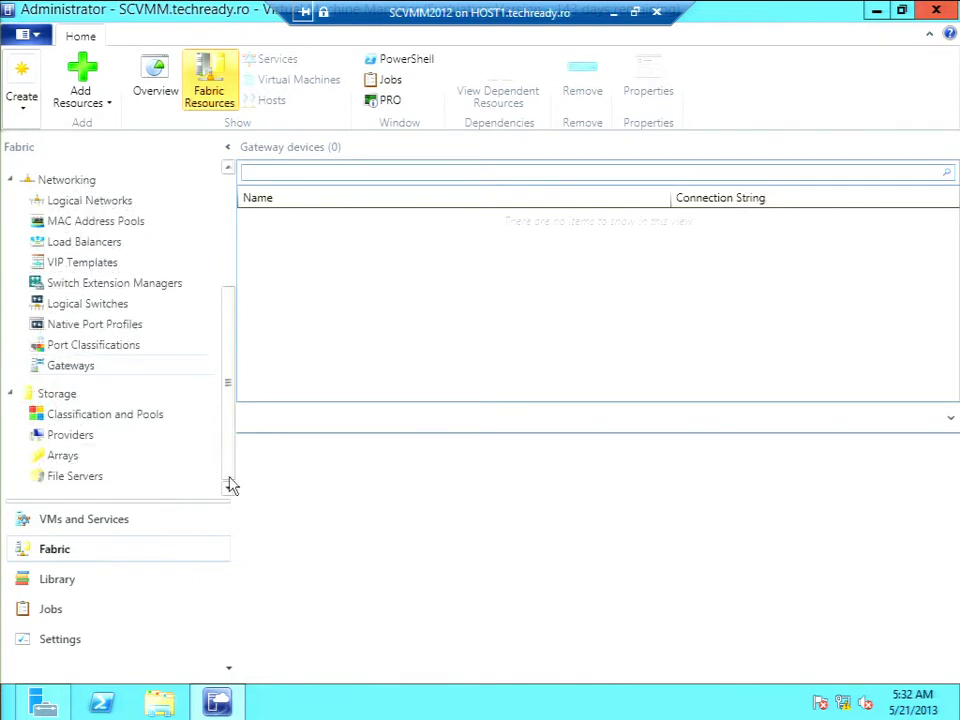
{"action": "left_click", "coordinate": [60, 416]}
{"action": "left_click", "coordinate": [10, 181]}
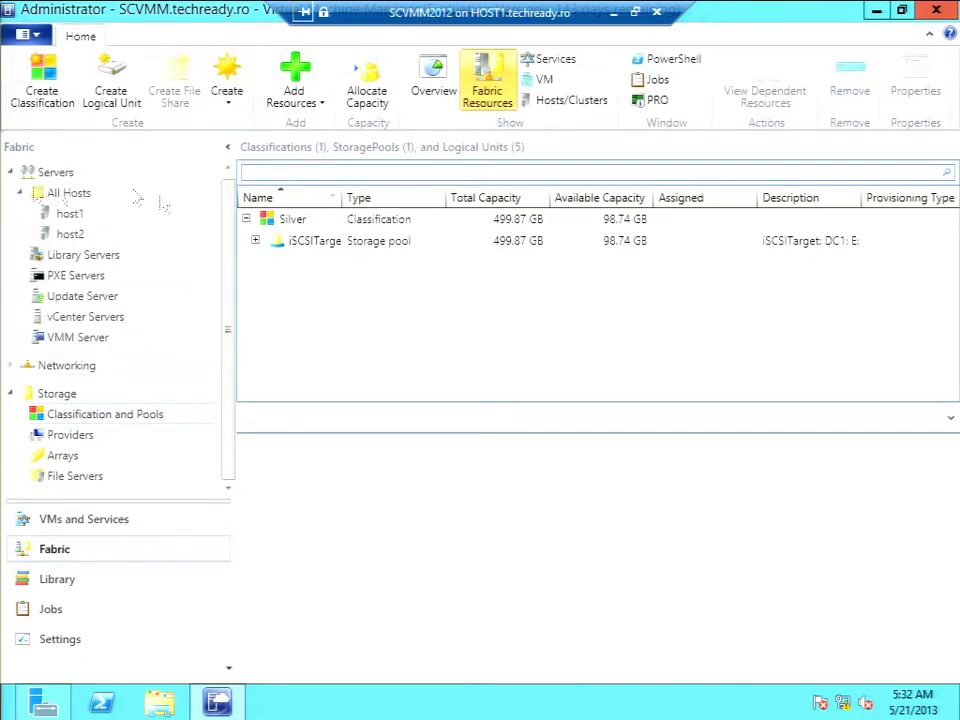
{"action": "left_click", "coordinate": [256, 243]}
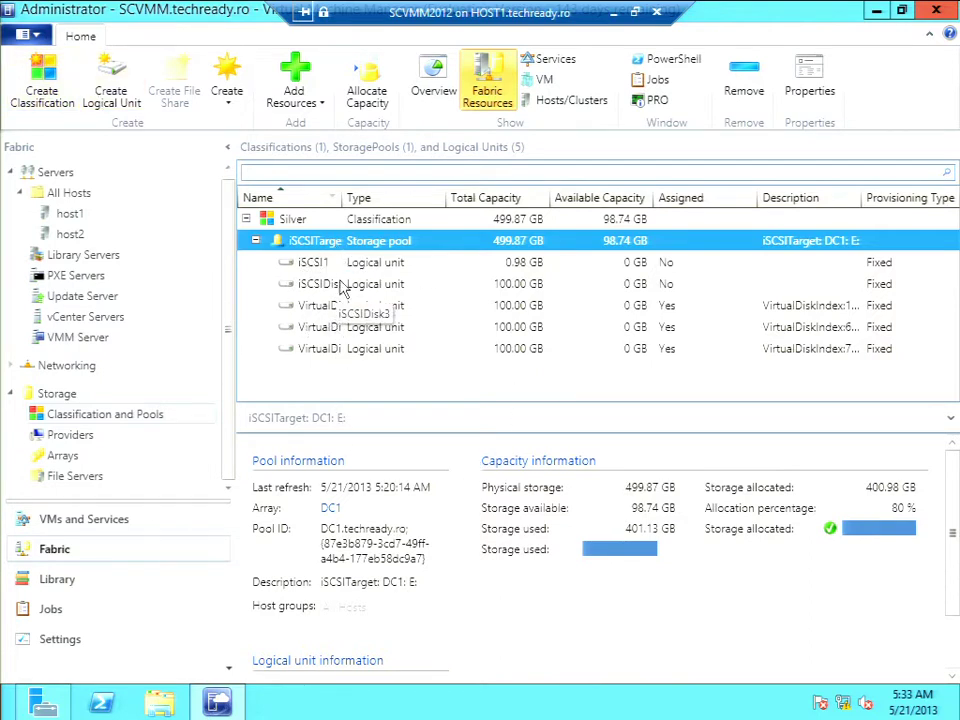
{"action": "left_click", "coordinate": [226, 92]}
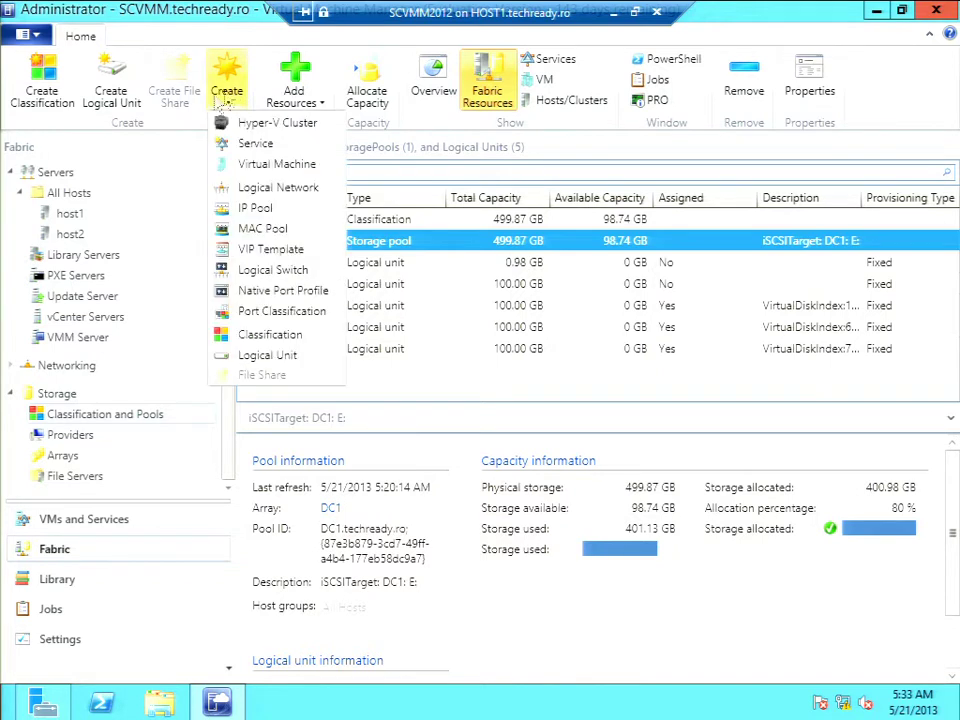
{"action": "left_click", "coordinate": [115, 90]}
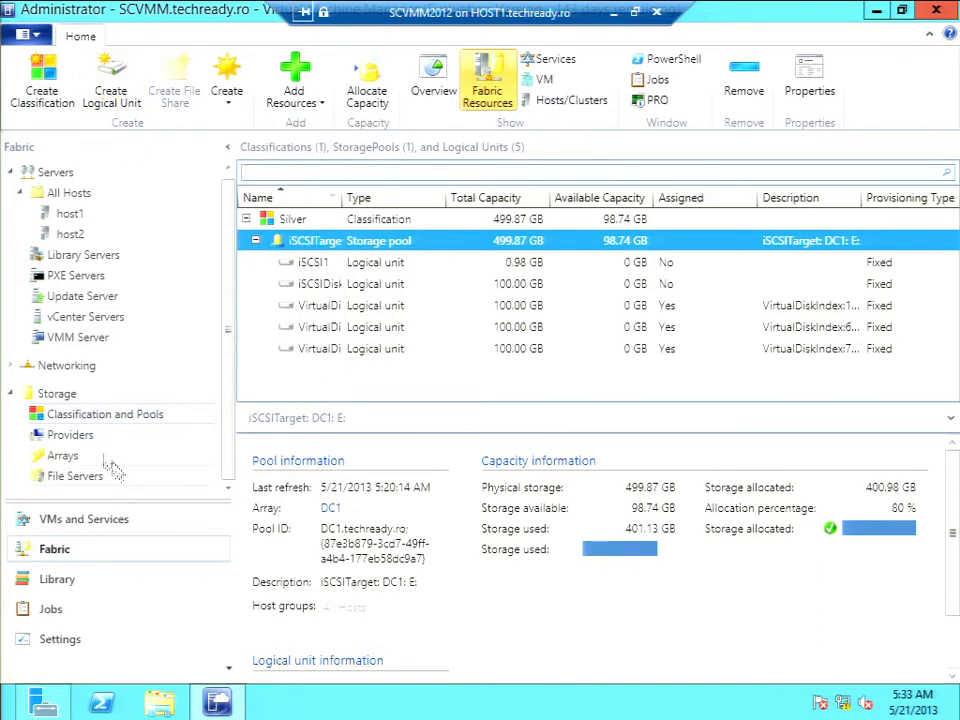
Review the storage providers, the DC1 array and the file servers, and collapse the Storage and All Hosts nodes.
{"action": "left_click", "coordinate": [66, 436]}
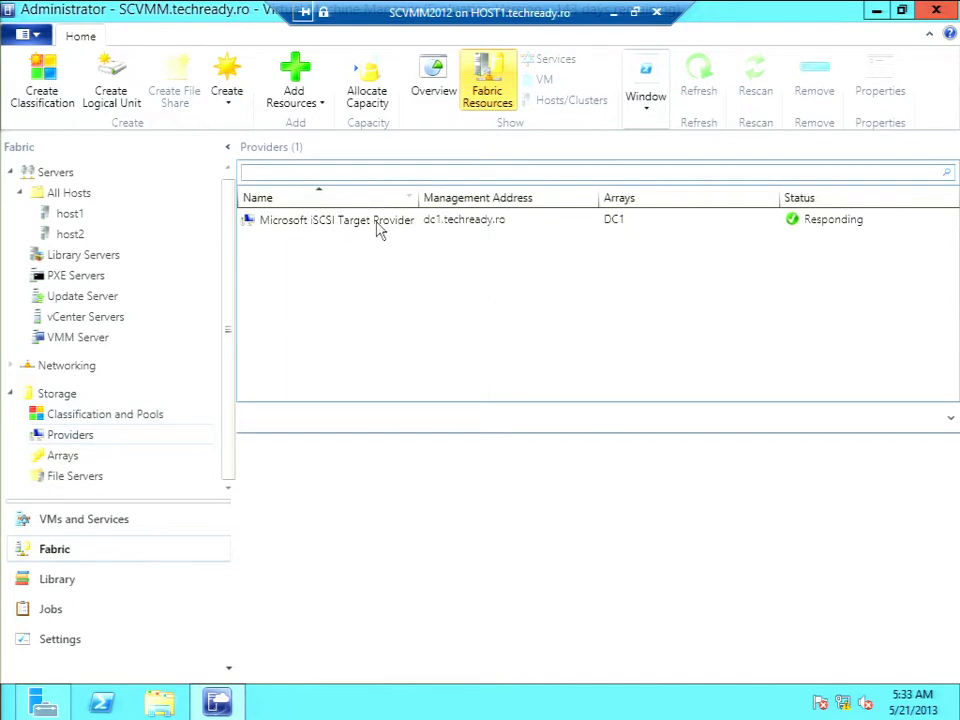
{"action": "left_click", "coordinate": [41, 455]}
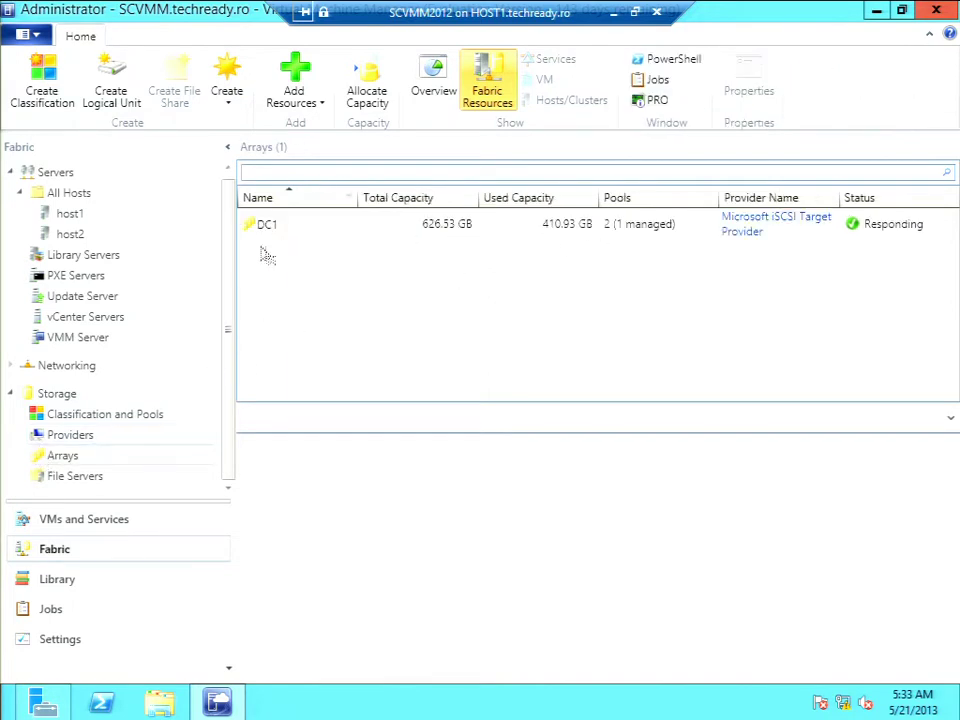
{"action": "left_click", "coordinate": [265, 230]}
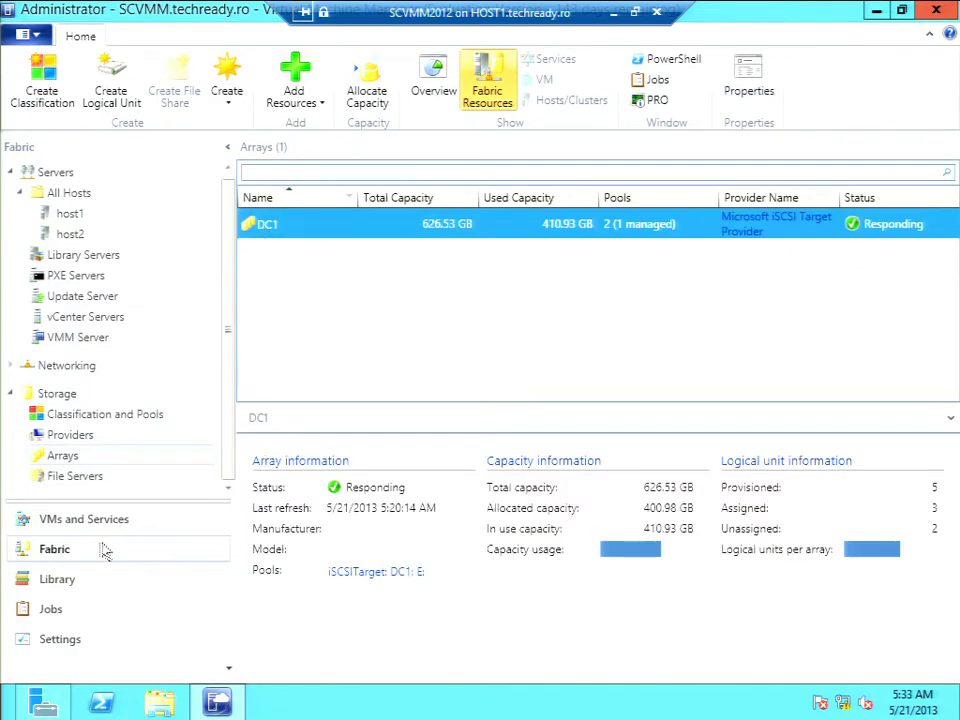
{"action": "left_click", "coordinate": [80, 478]}
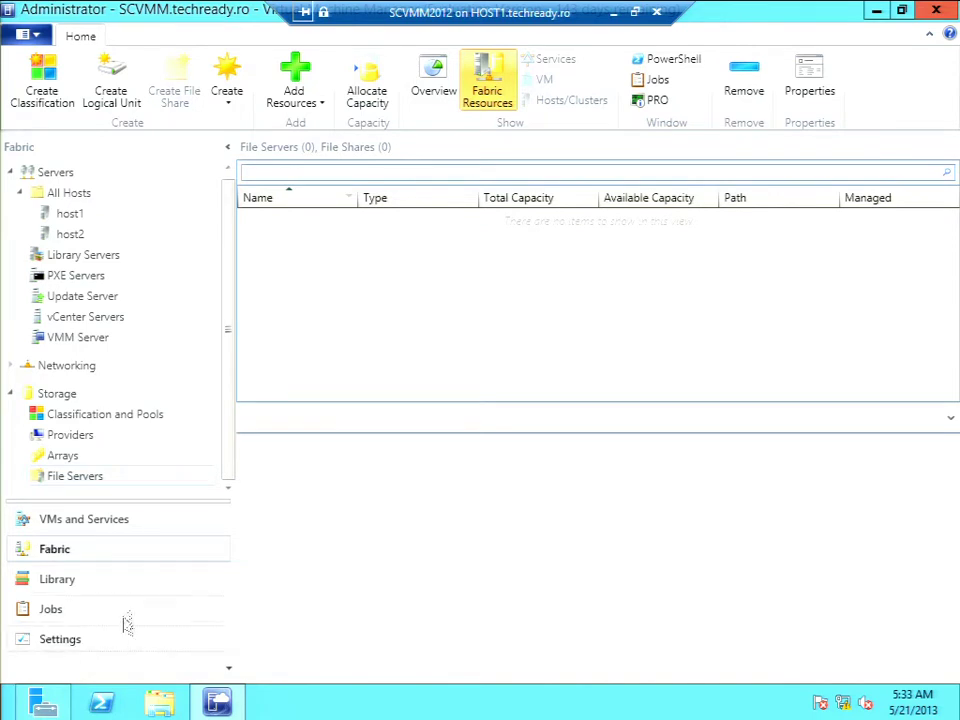
{"action": "left_click", "coordinate": [10, 393]}
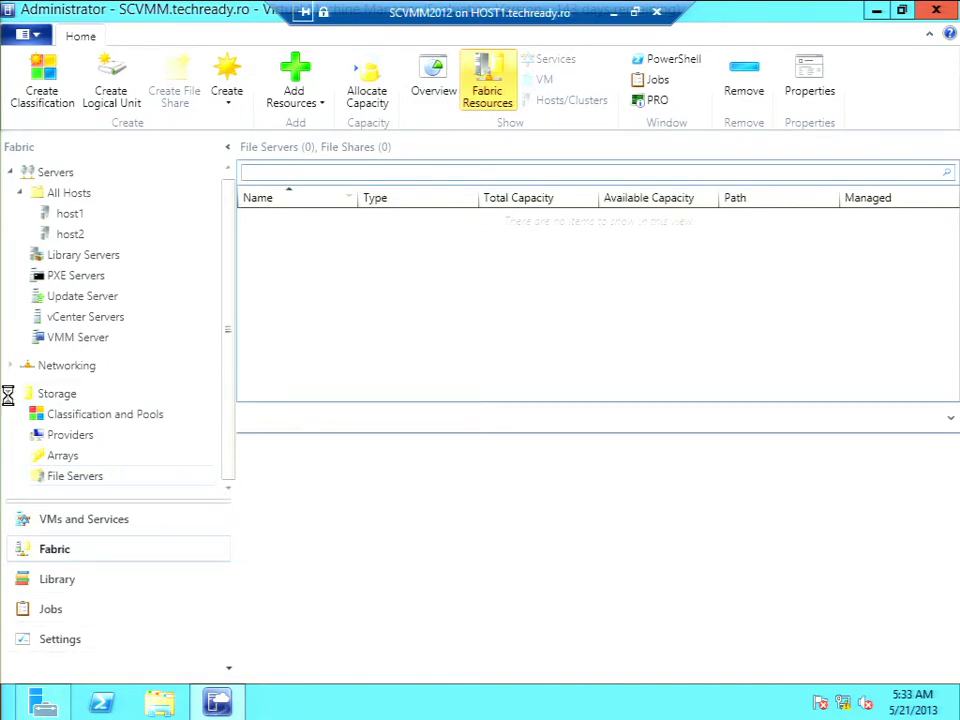
{"action": "left_click", "coordinate": [19, 196]}
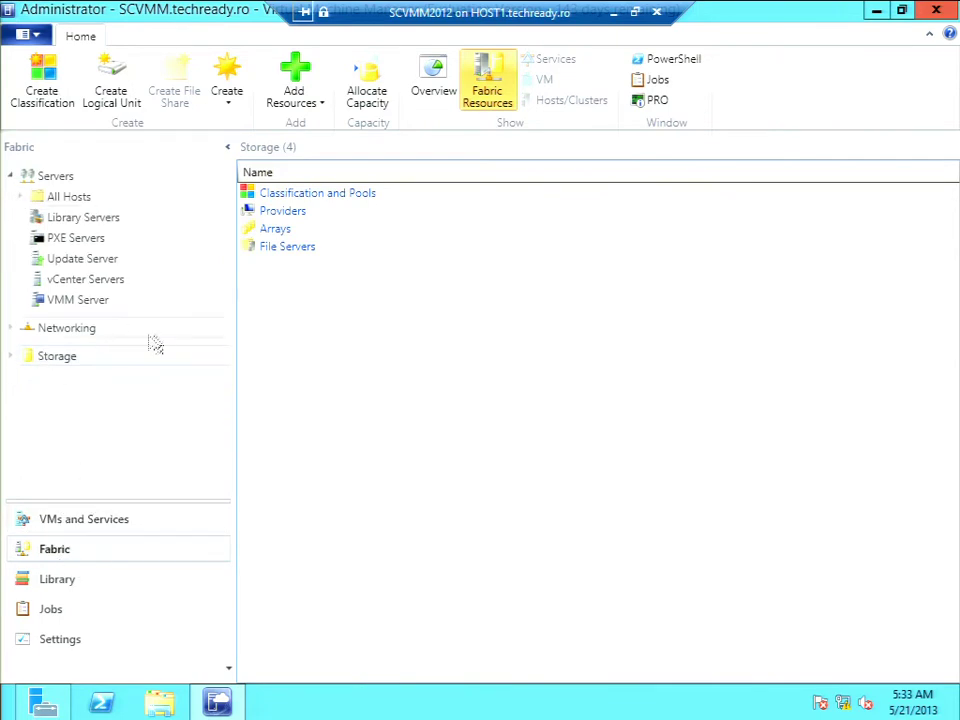
Switch to VMs and Services and view the virtual machines on host1 and host2.
{"action": "left_click", "coordinate": [60, 522]}
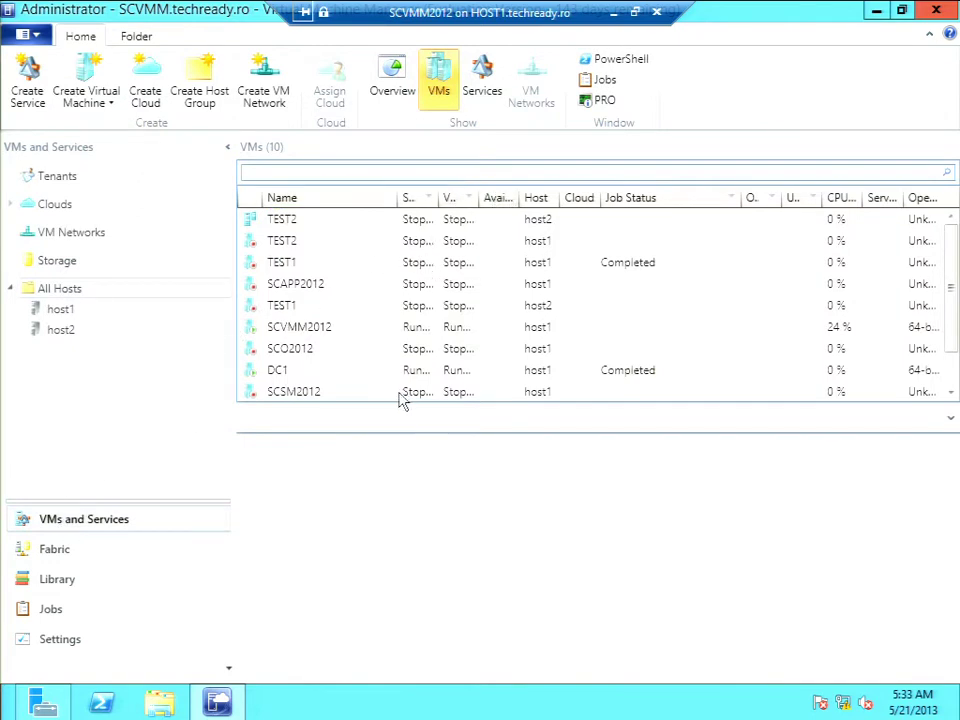
{"action": "left_click", "coordinate": [61, 317]}
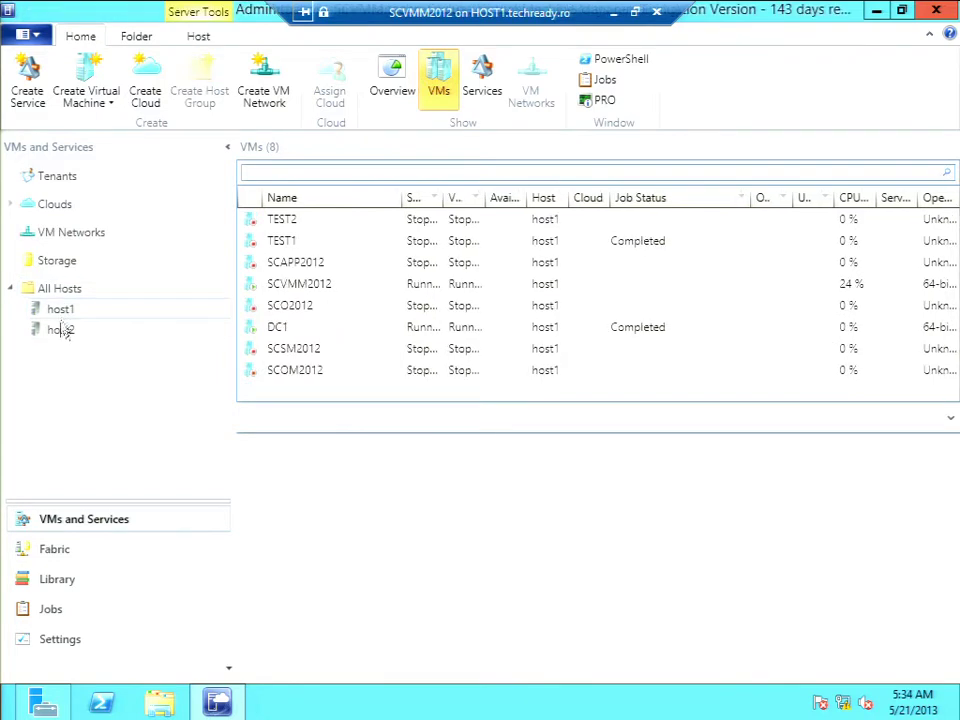
{"action": "left_click", "coordinate": [62, 338]}
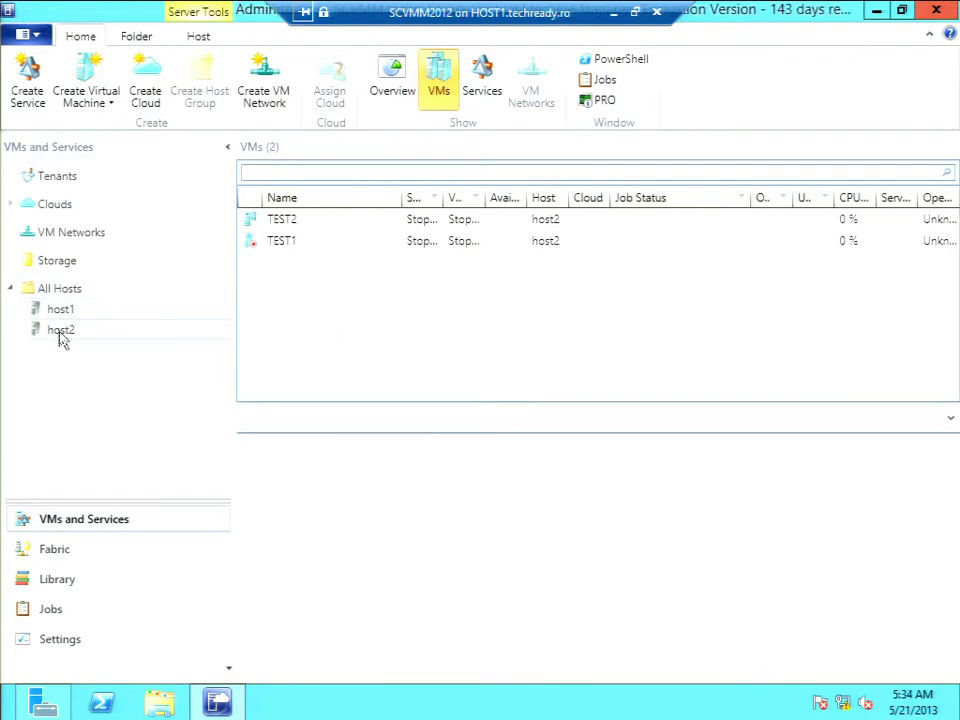
View the VM networks, sort the list by name and inspect the External Network's details.
{"action": "left_click", "coordinate": [50, 230]}
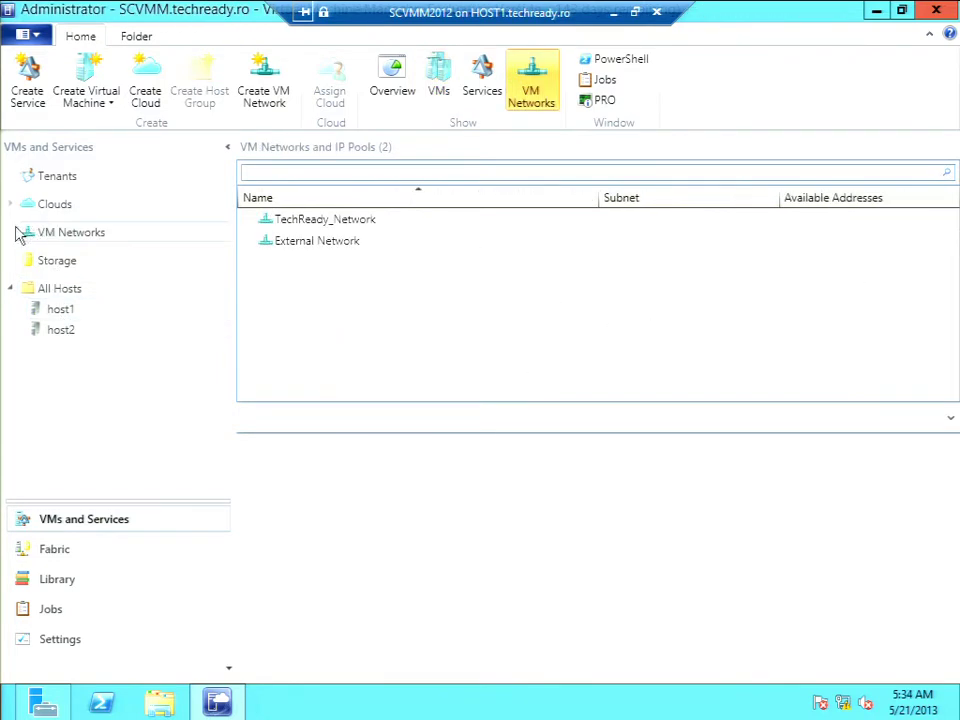
{"action": "left_click", "coordinate": [321, 199]}
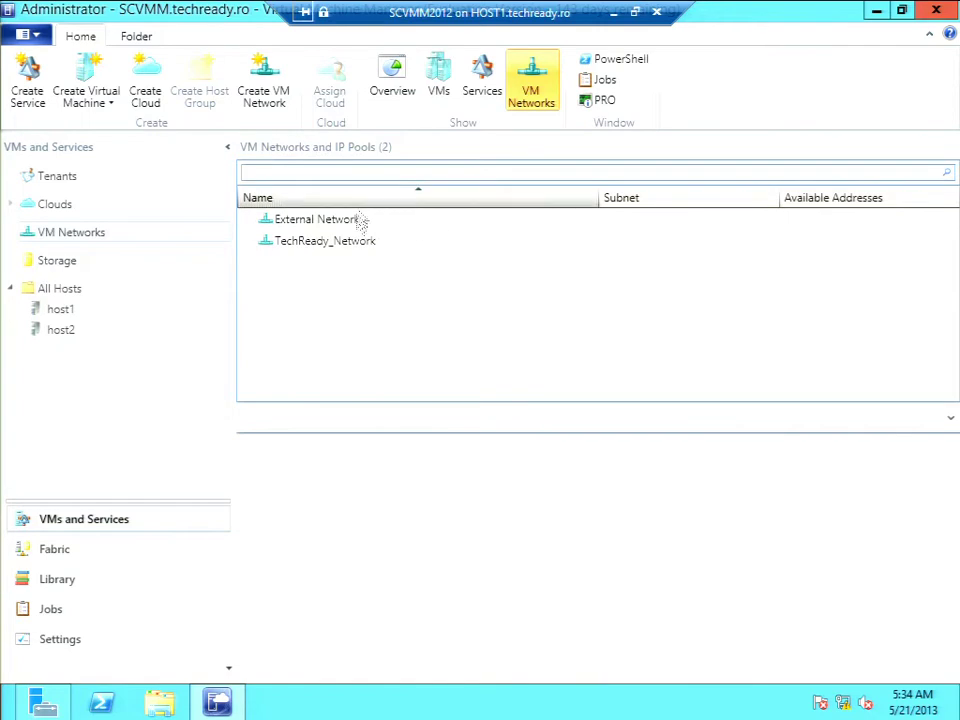
{"action": "left_click", "coordinate": [349, 242]}
{"action": "left_click", "coordinate": [323, 226]}
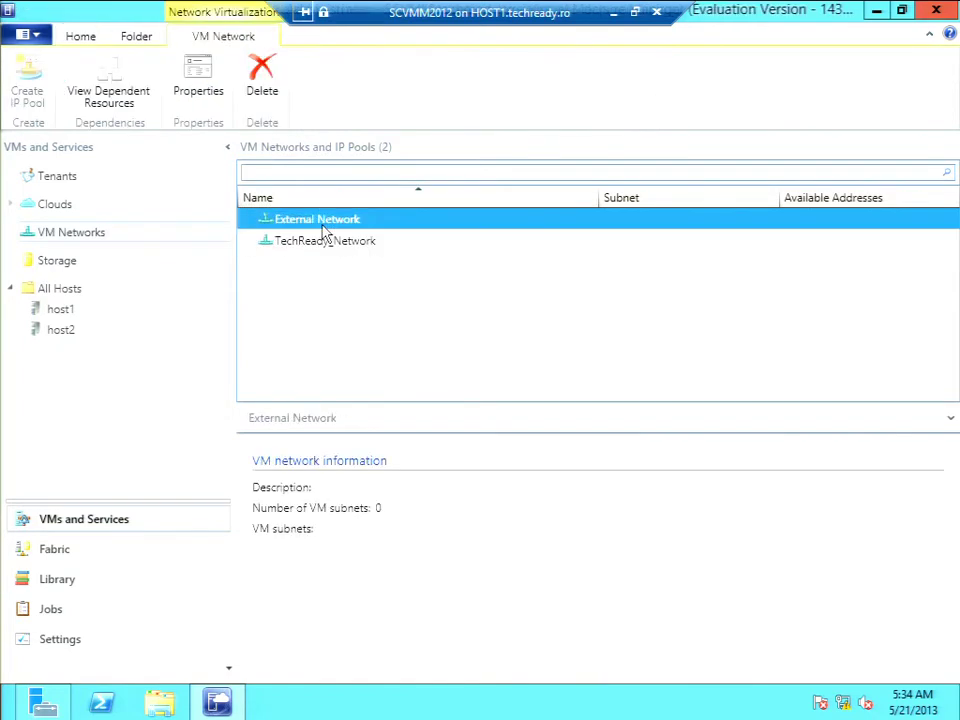
Open the properties of Cloud TechReady and review its resources, logical networks and load balancers.
{"action": "left_click", "coordinate": [13, 207]}
{"action": "left_click", "coordinate": [68, 227]}
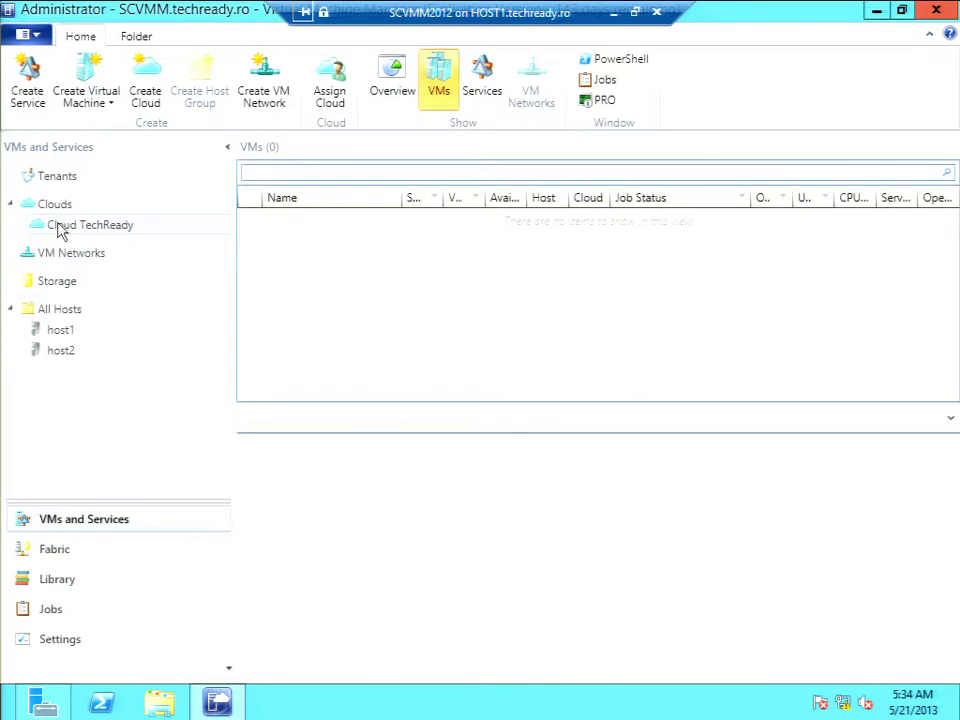
{"action": "right_click", "coordinate": [58, 225]}
{"action": "left_click", "coordinate": [120, 333]}
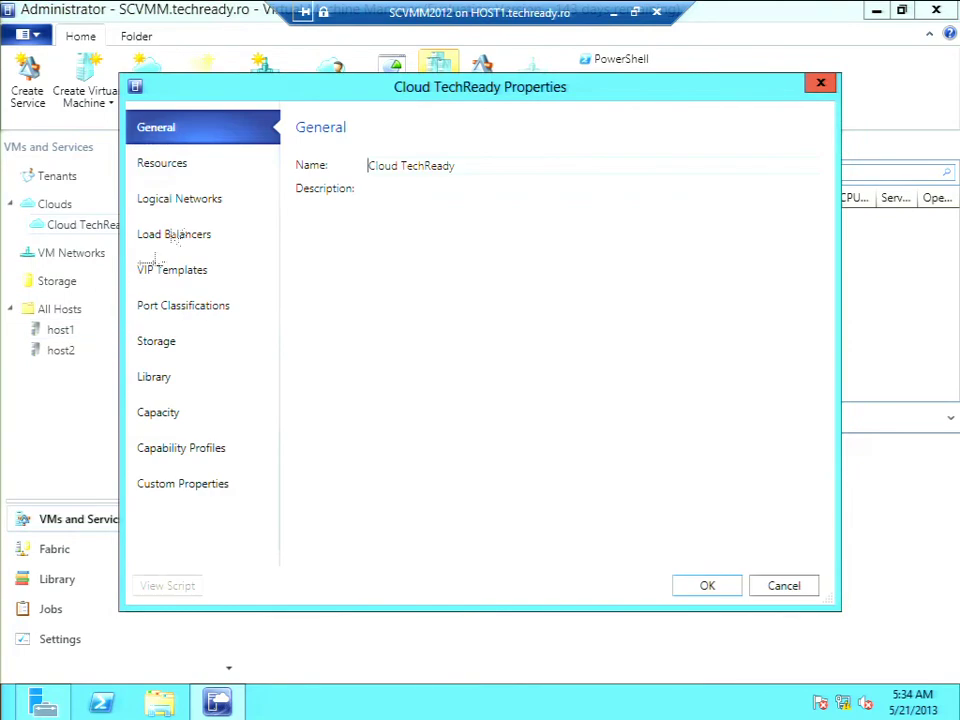
{"action": "left_click", "coordinate": [170, 166]}
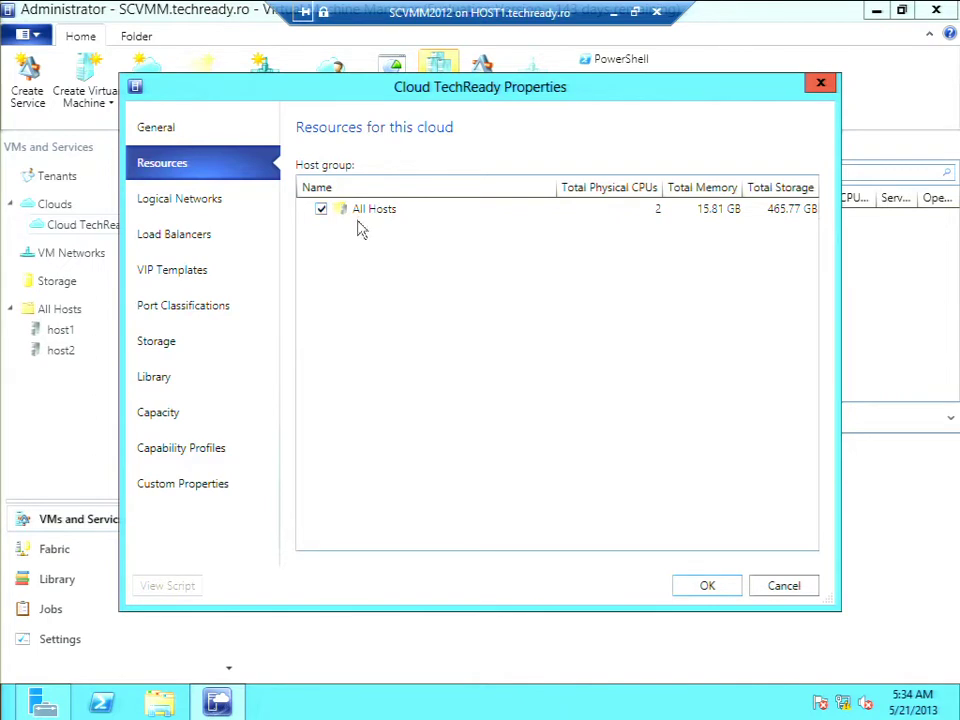
{"action": "left_click", "coordinate": [194, 210]}
{"action": "left_click", "coordinate": [180, 240]}
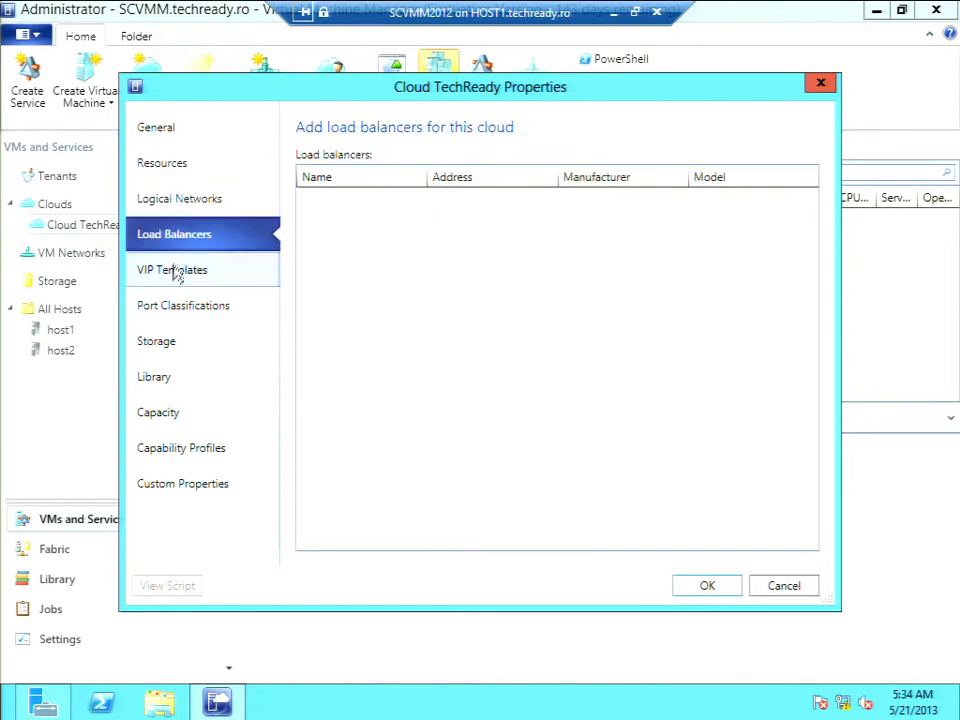
Review the cloud's VIP templates, port classifications, storage classifications and library shares.
{"action": "left_click", "coordinate": [172, 273]}
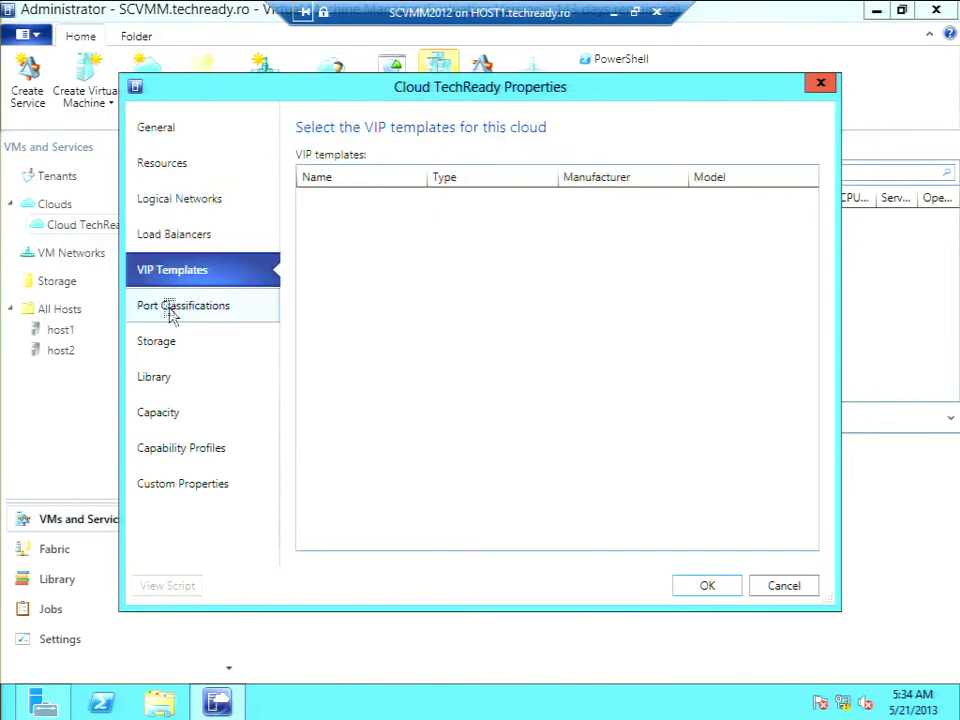
{"action": "left_click", "coordinate": [171, 313]}
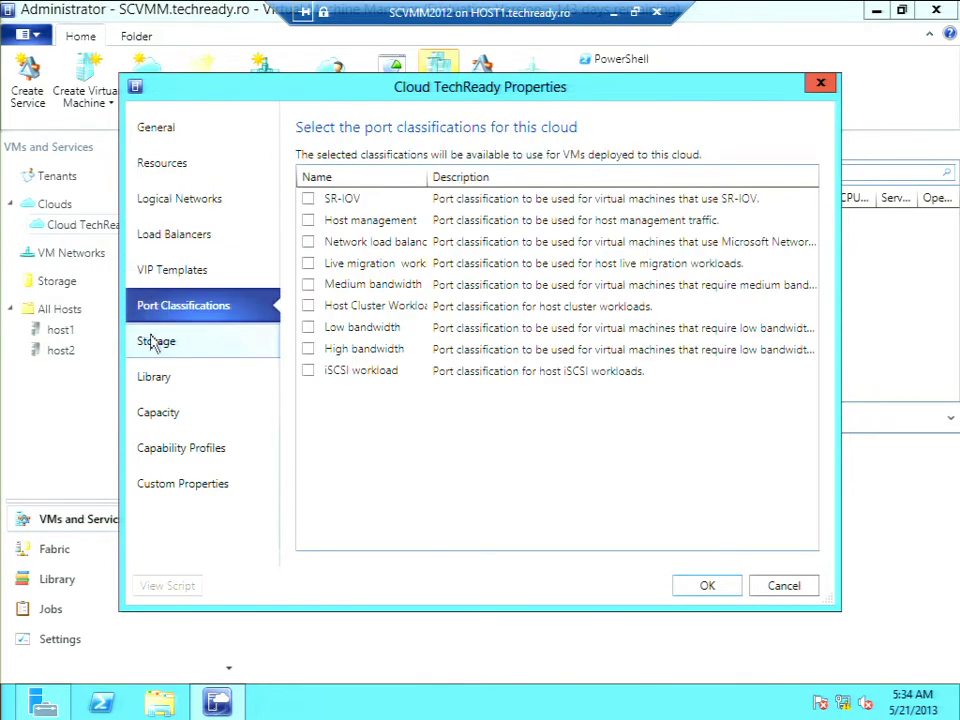
{"action": "left_click", "coordinate": [155, 346]}
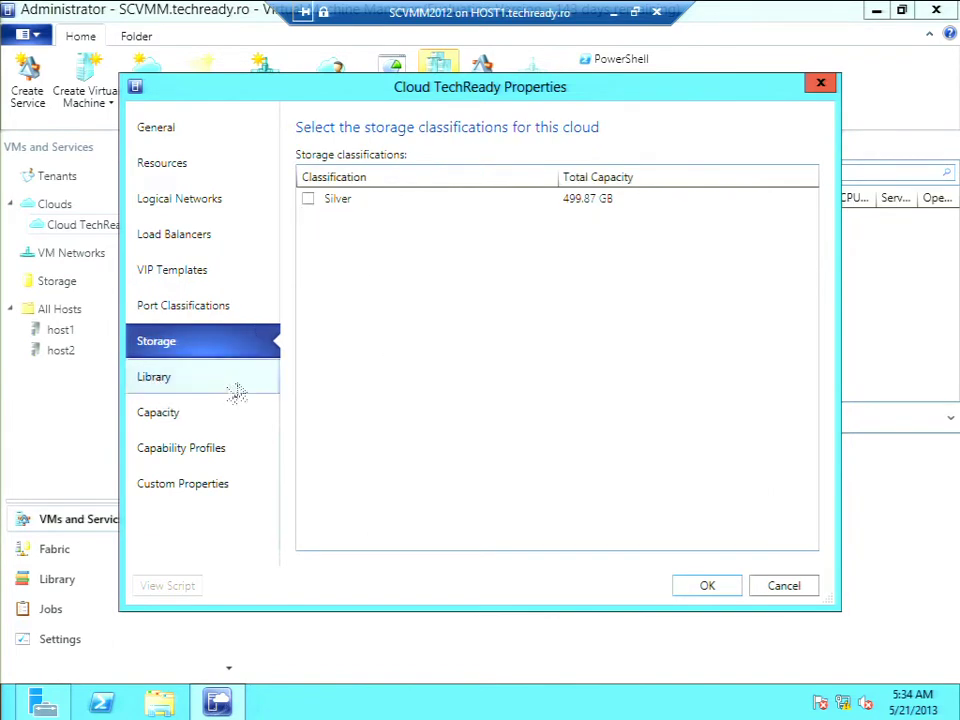
{"action": "left_click", "coordinate": [180, 388]}
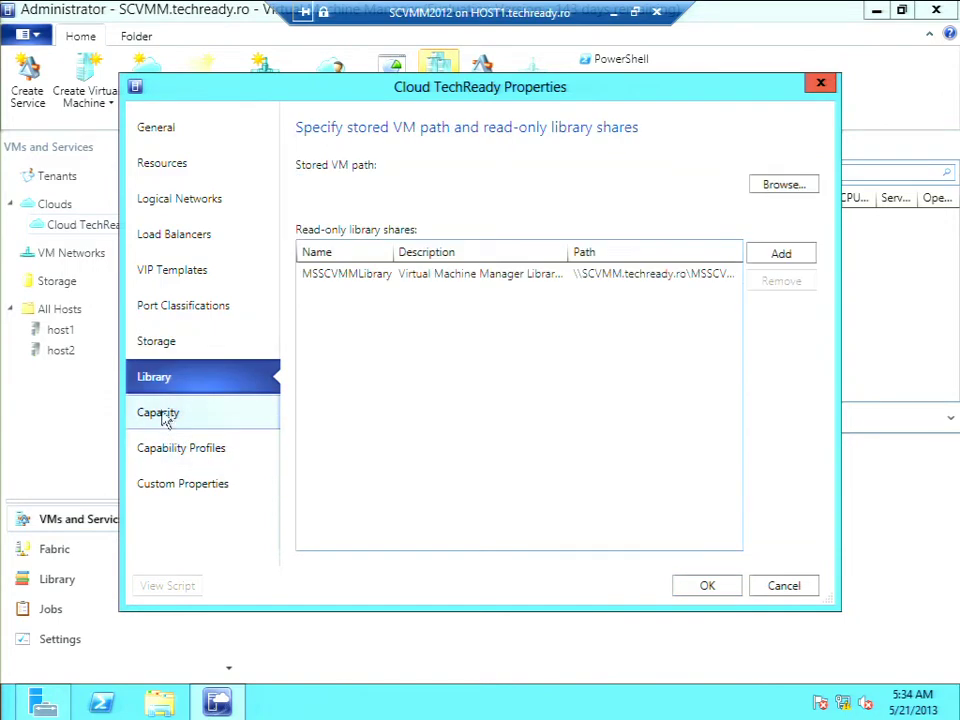
Examine the cloud's capacity limits and capability profiles, and close its properties without saving.
{"action": "left_click", "coordinate": [170, 418]}
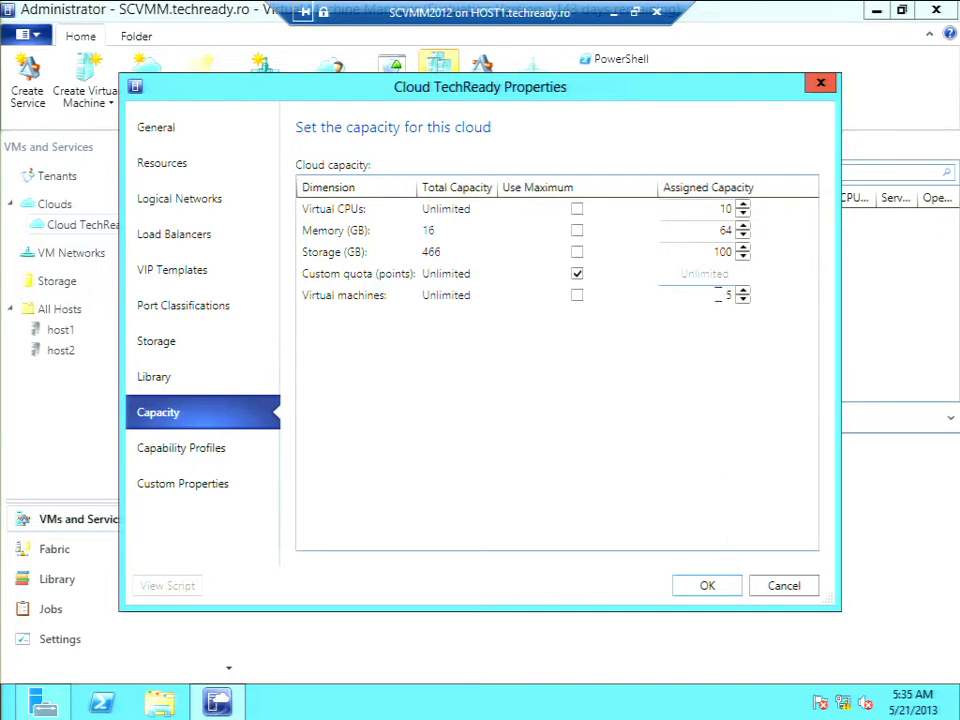
{"action": "left_click", "coordinate": [577, 271]}
{"action": "left_click", "coordinate": [200, 453]}
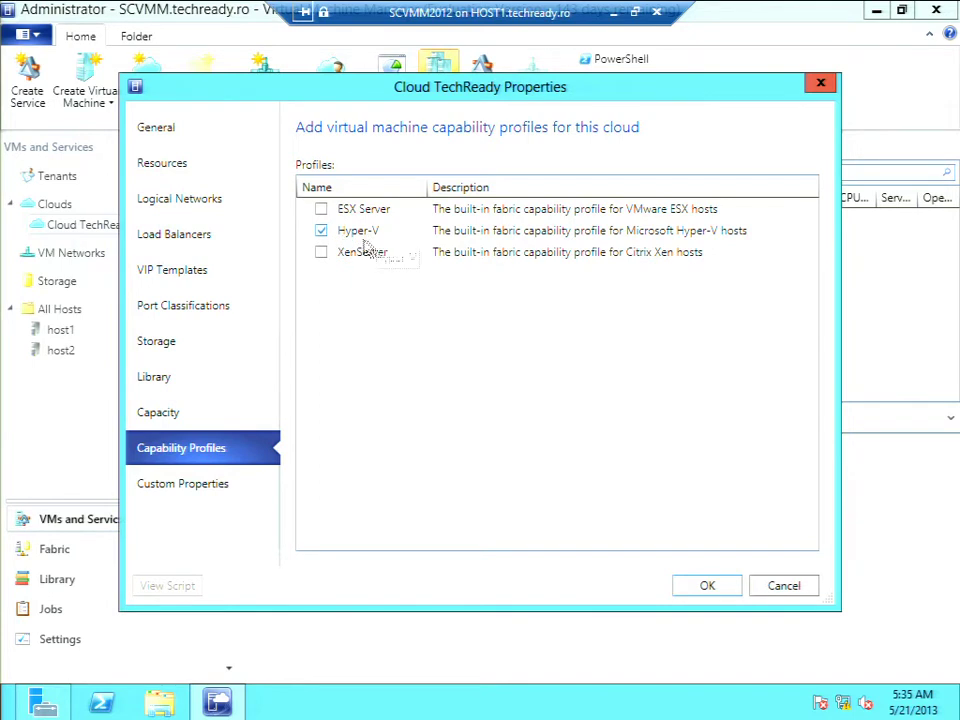
{"action": "left_click", "coordinate": [788, 589]}
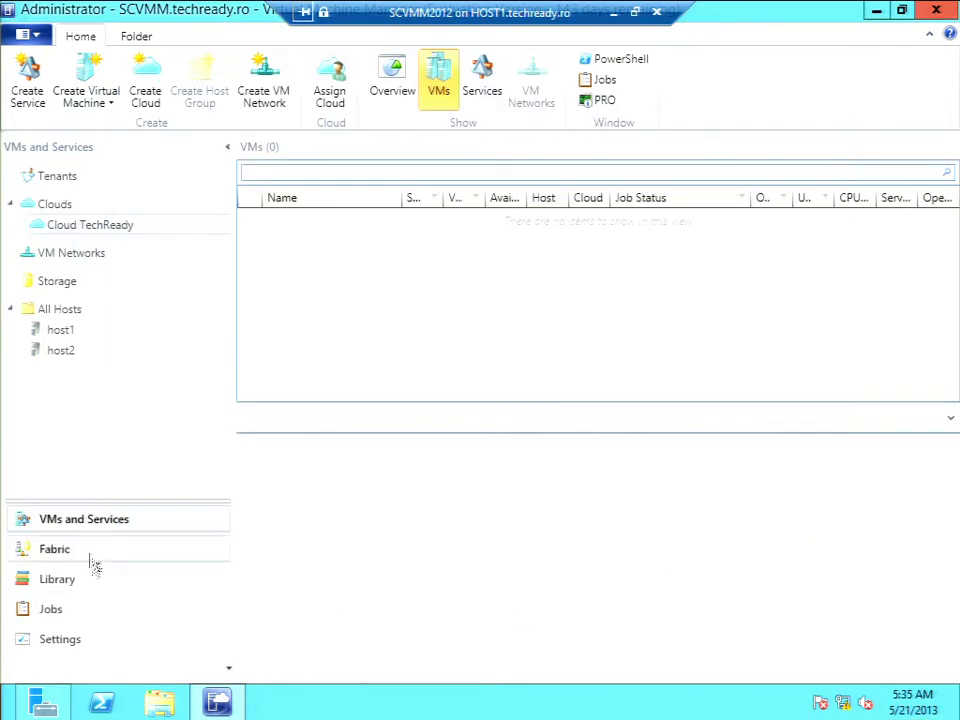
Switch to the Library and review the hardware, guest OS, SQL Server and application profiles and the VM templates.
{"action": "left_click", "coordinate": [97, 577]}
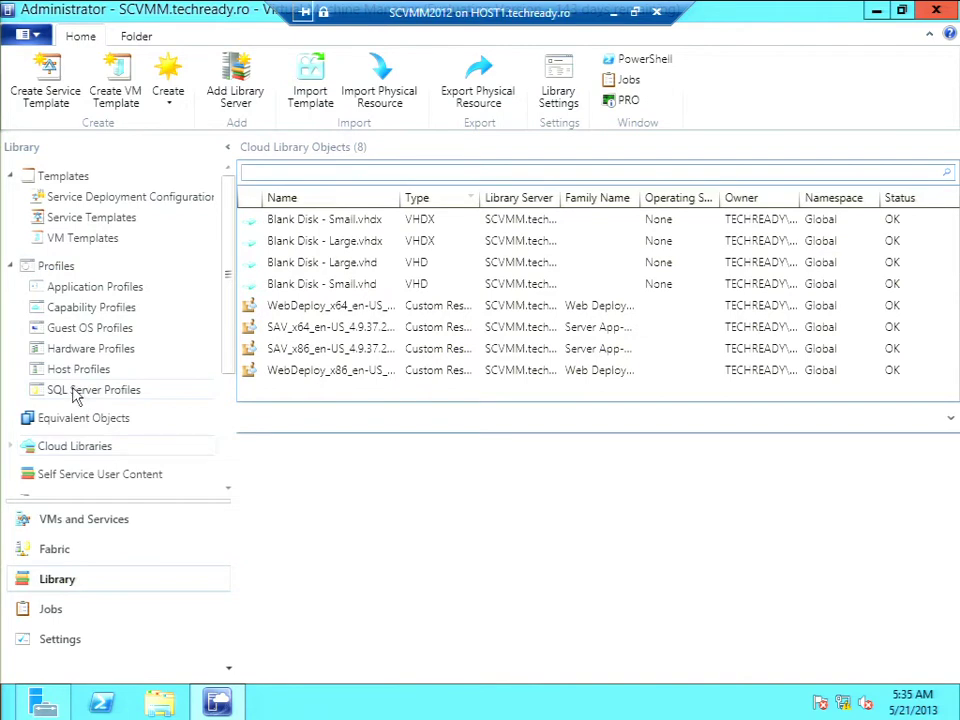
{"action": "left_click", "coordinate": [65, 351]}
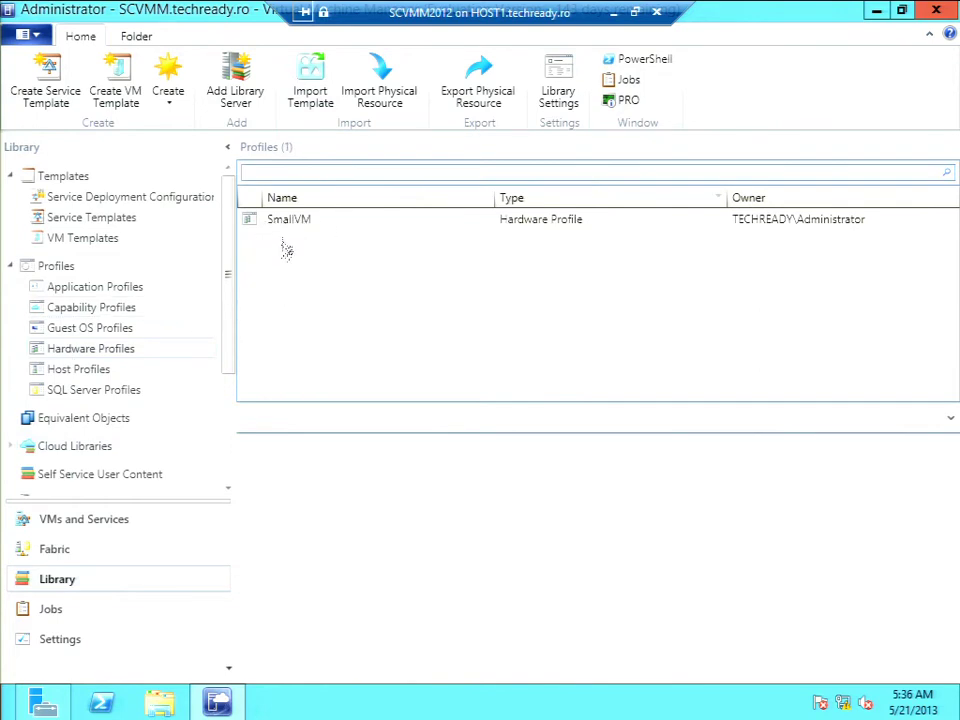
{"action": "left_click", "coordinate": [91, 328]}
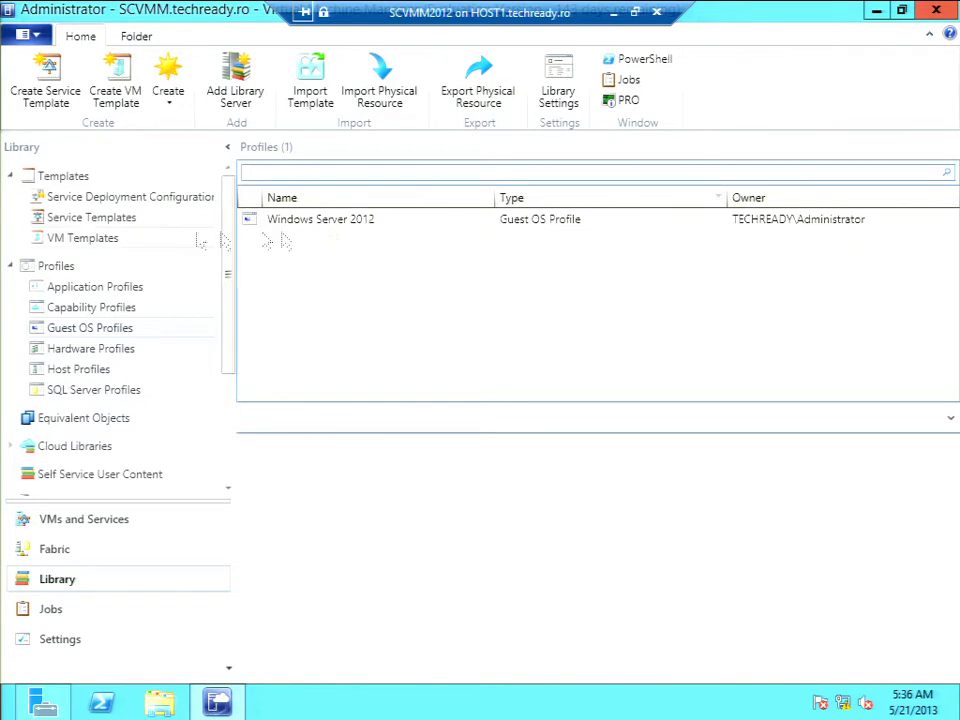
{"action": "left_click", "coordinate": [89, 237]}
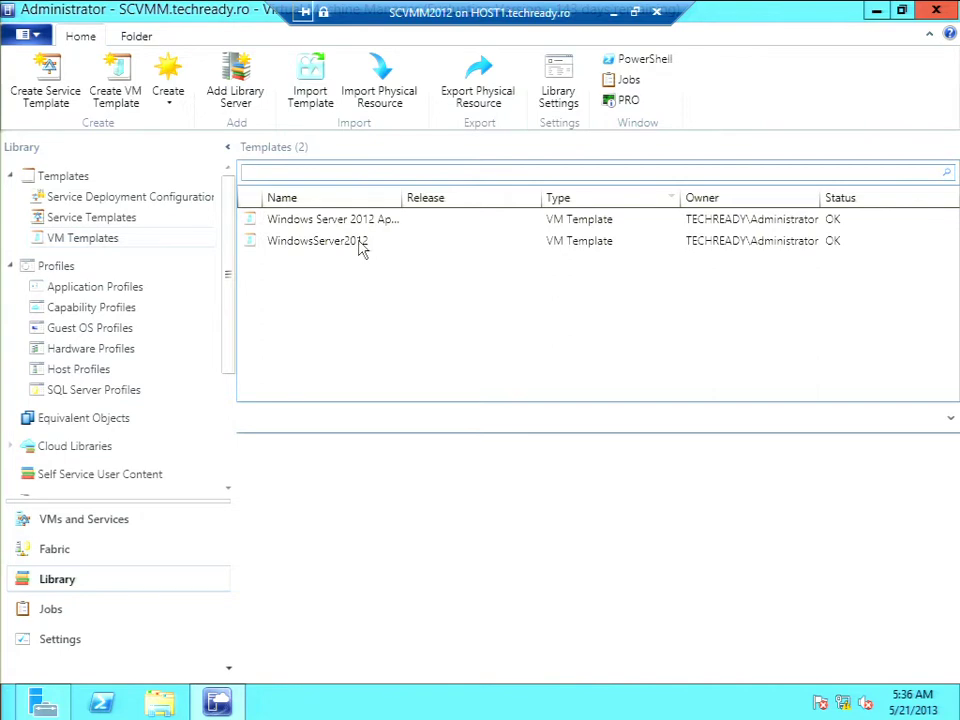
{"action": "left_click", "coordinate": [77, 390]}
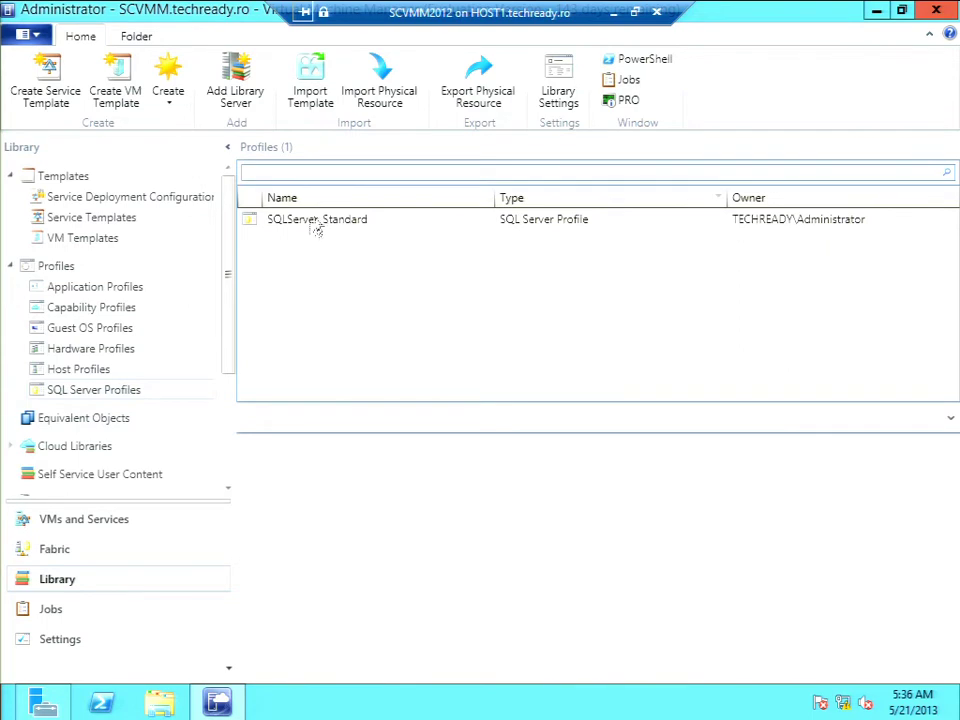
{"action": "left_click", "coordinate": [78, 293]}
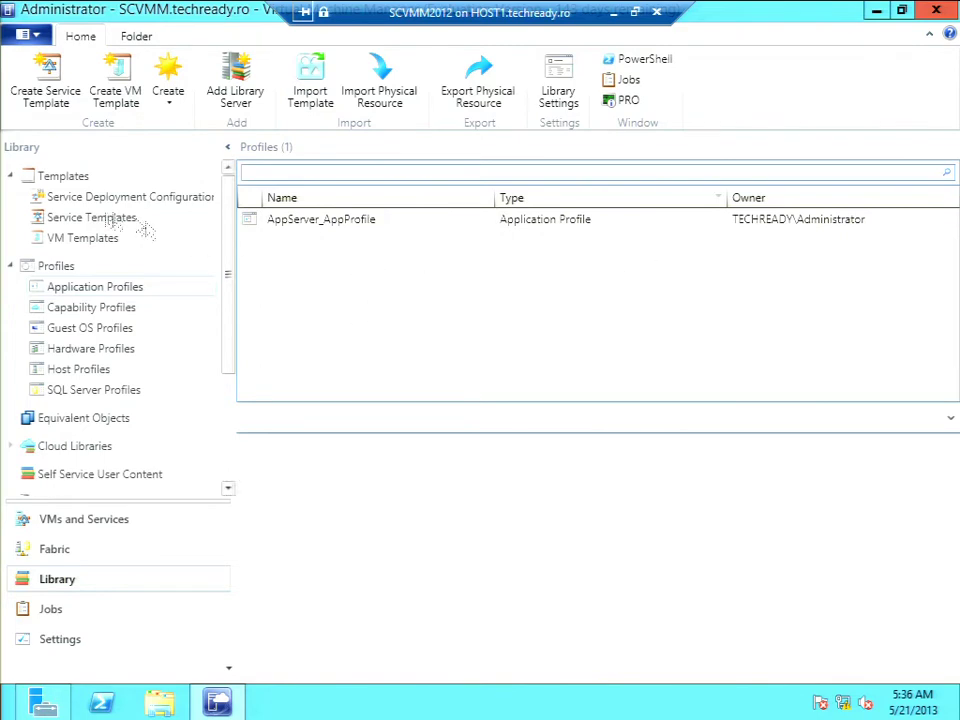
Open the TechReady_LOB_Application service template in the designer and examine its Windows Server 2012 Application Server machine tier.
{"action": "left_click", "coordinate": [64, 218]}
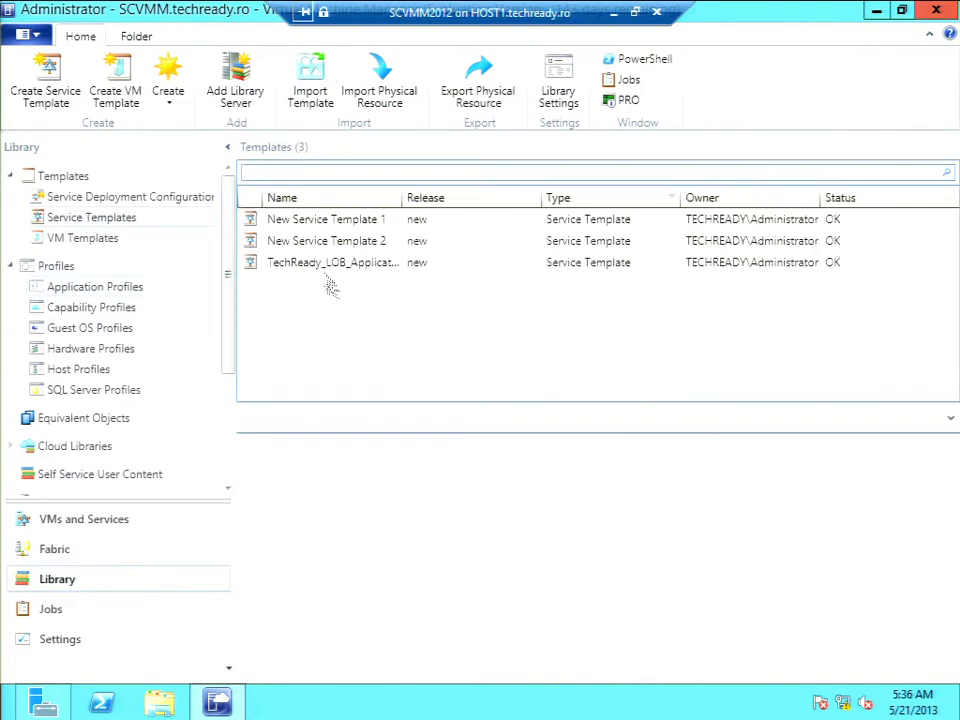
{"action": "left_click", "coordinate": [322, 264]}
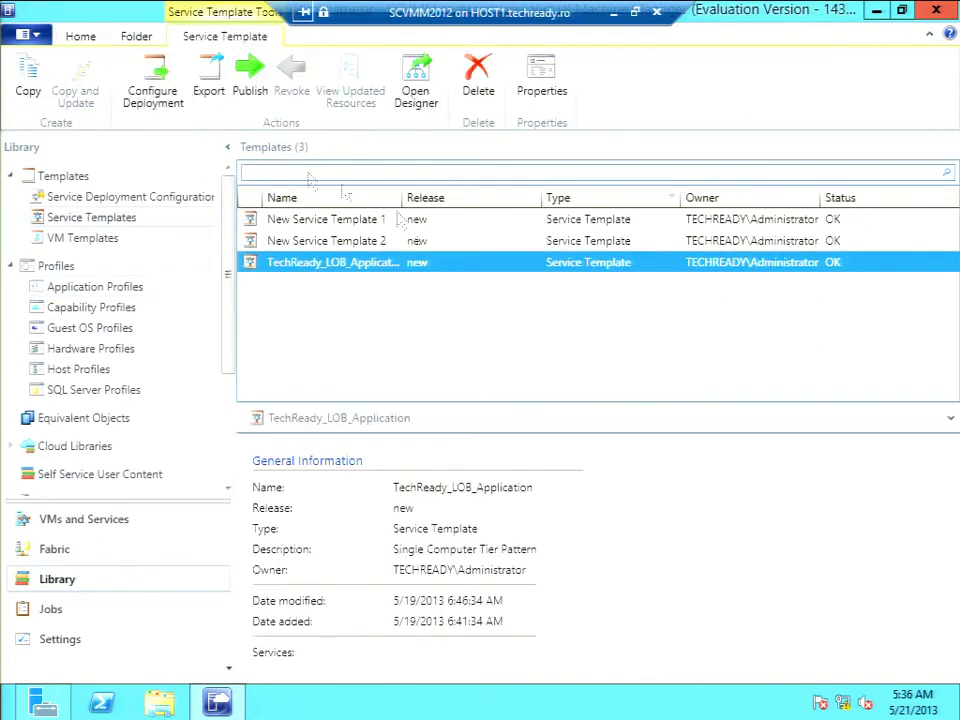
{"action": "left_click", "coordinate": [418, 104]}
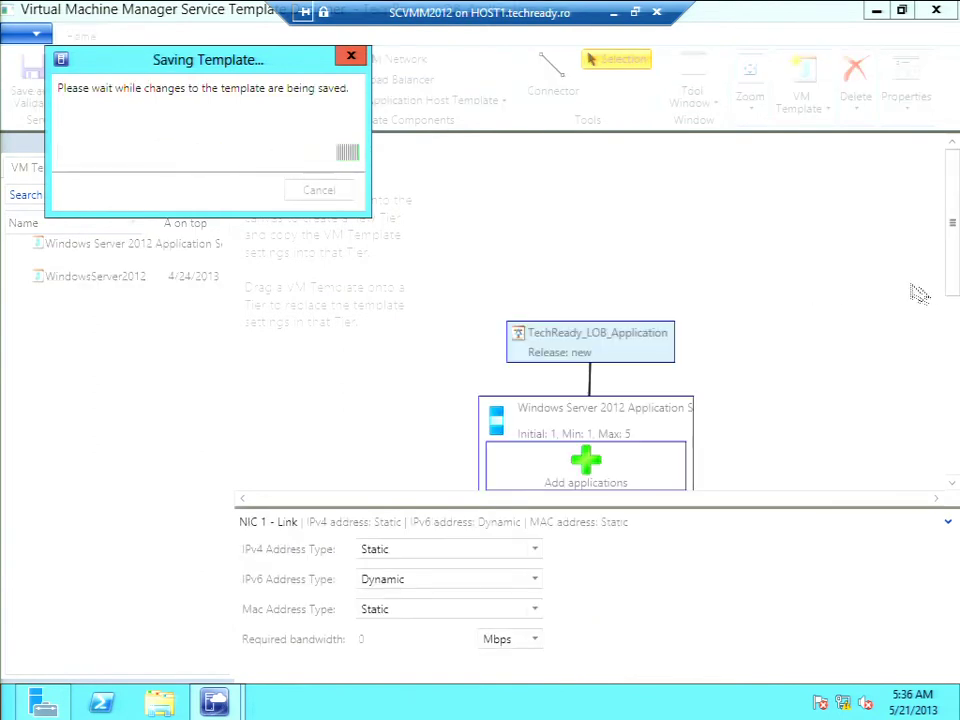
{"action": "scroll", "coordinate": [953, 265], "scroll_direction": "down", "scroll_amount": 5}
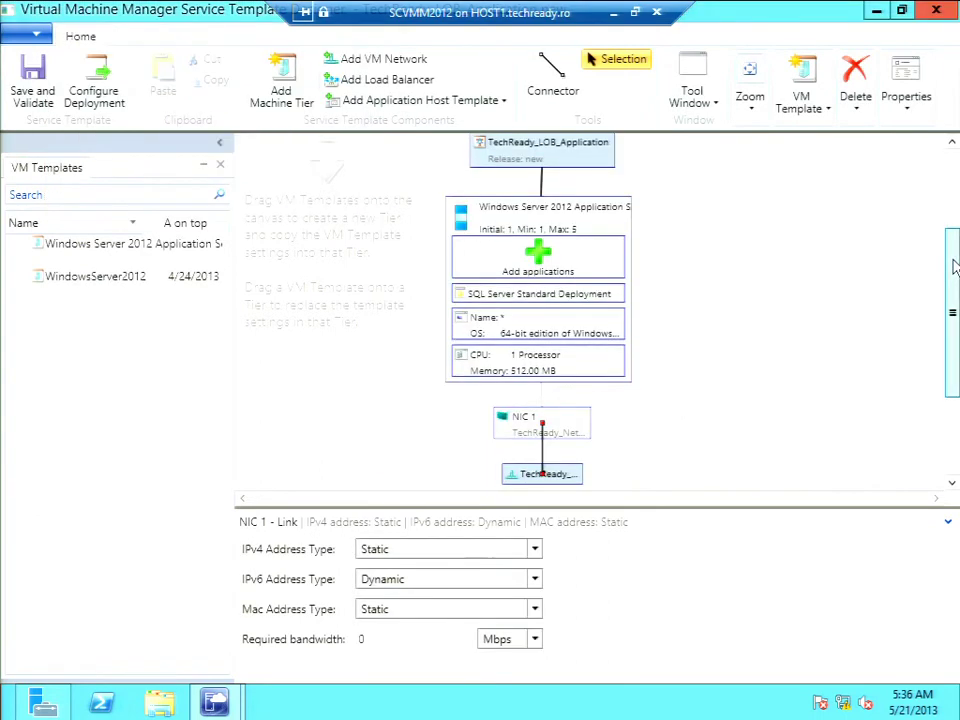
{"action": "left_click_drag", "start_coordinate": [953, 260], "coordinate": [951, 248]}
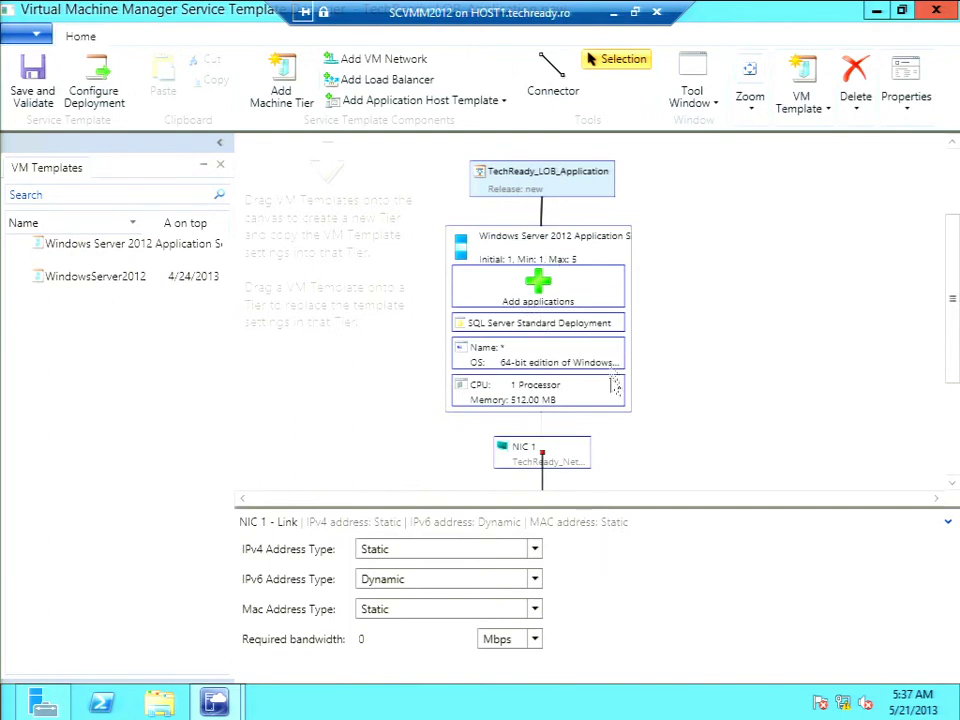
{"action": "left_click", "coordinate": [574, 245]}
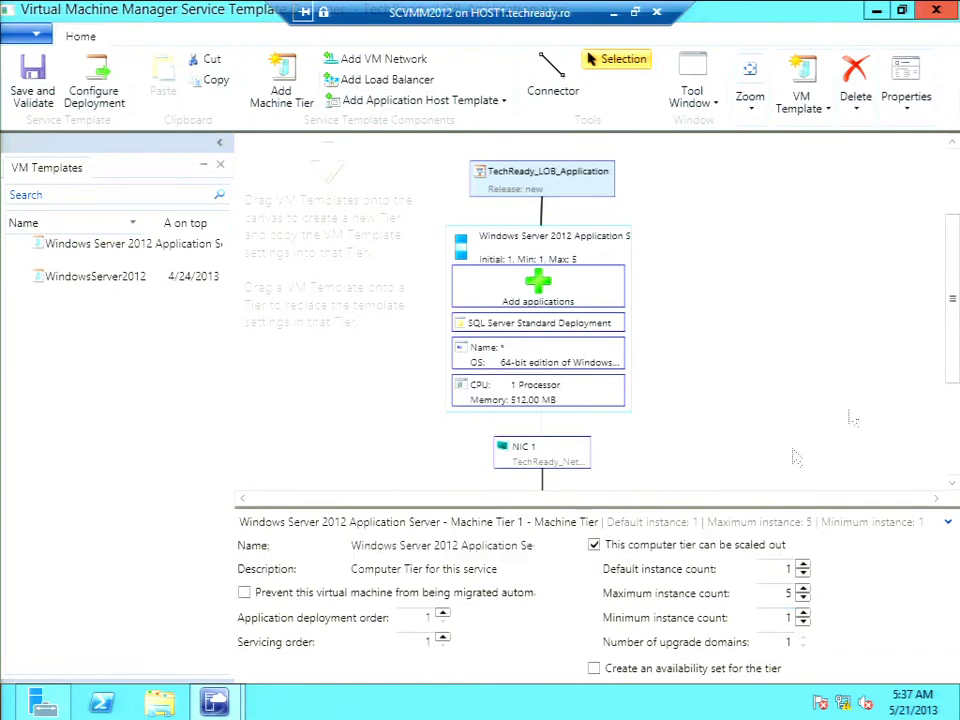
{"action": "mouse_move", "coordinate": [930, 11]}
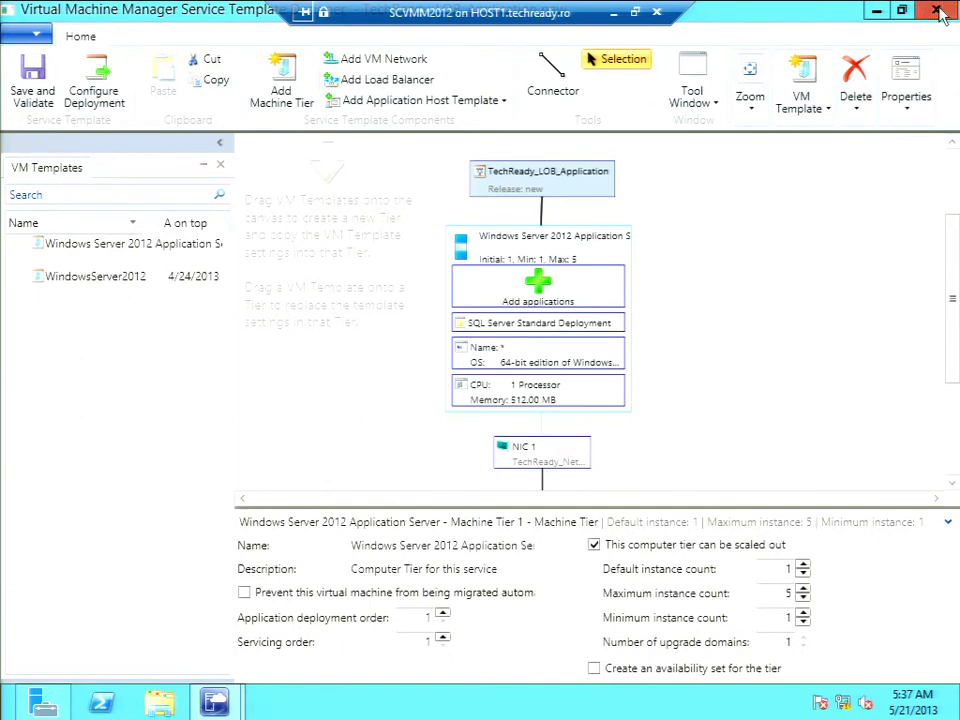
Close the service template designer and view the library's host profiles.
{"action": "left_click", "coordinate": [936, 10]}
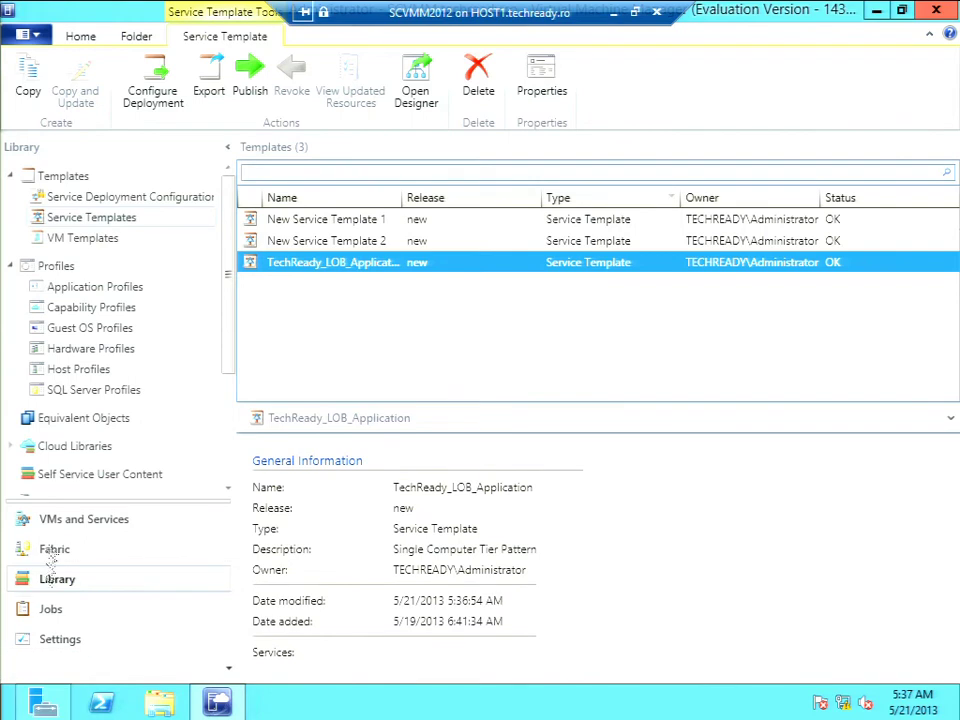
{"action": "scroll", "coordinate": [229, 454], "scroll_direction": "down", "scroll_amount": 3}
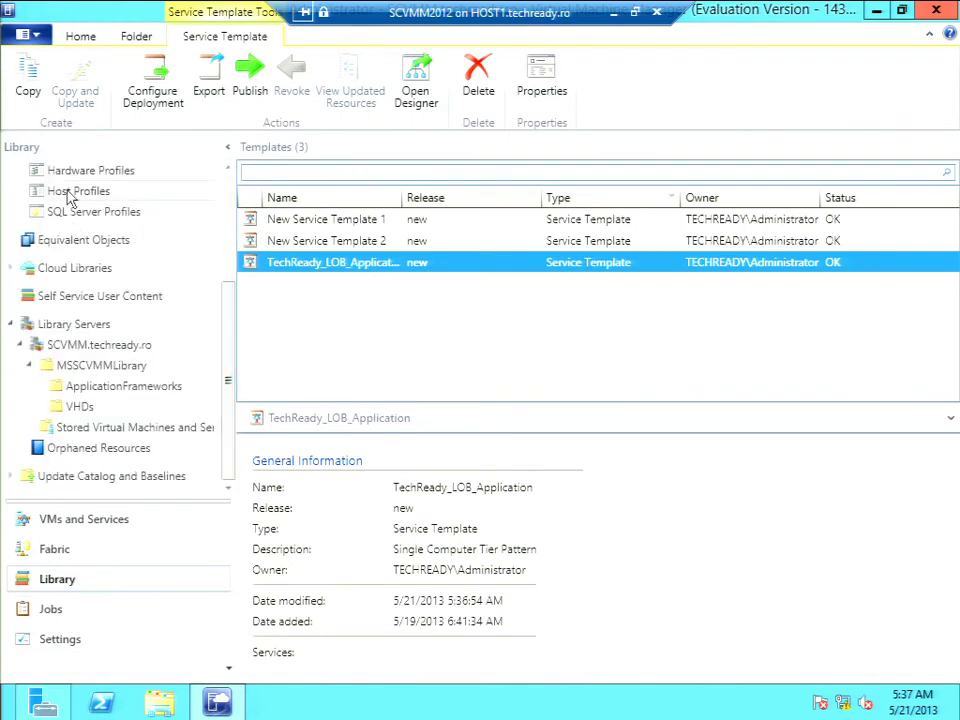
{"action": "left_click", "coordinate": [65, 190]}
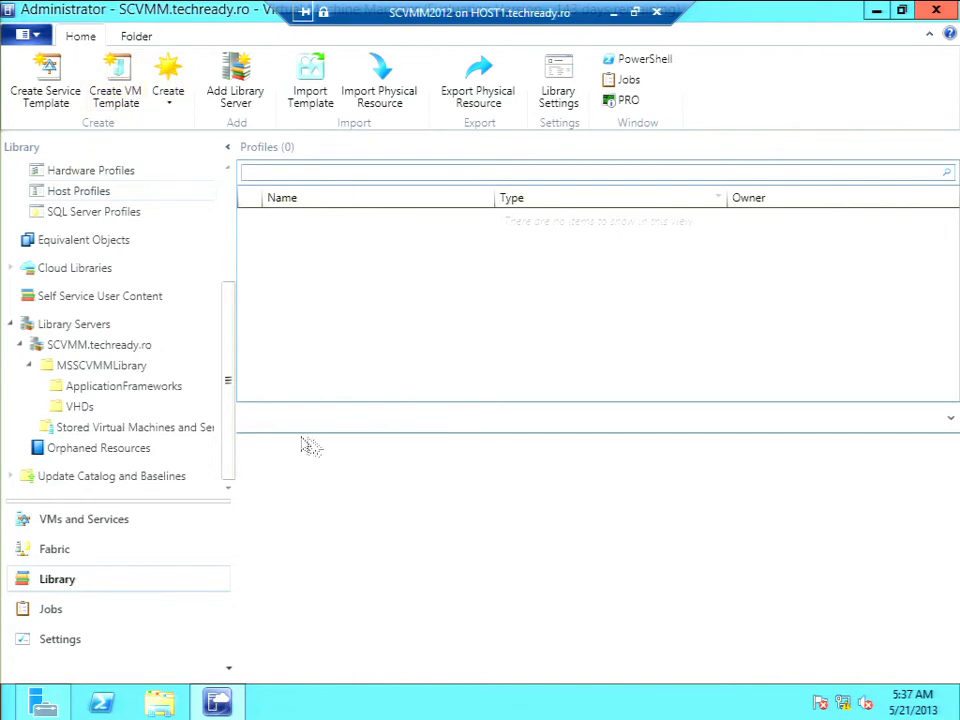
View the job history and inspect the Resolve Service Template, service template modification and host2 Refresh host jobs.
{"action": "left_click", "coordinate": [49, 609]}
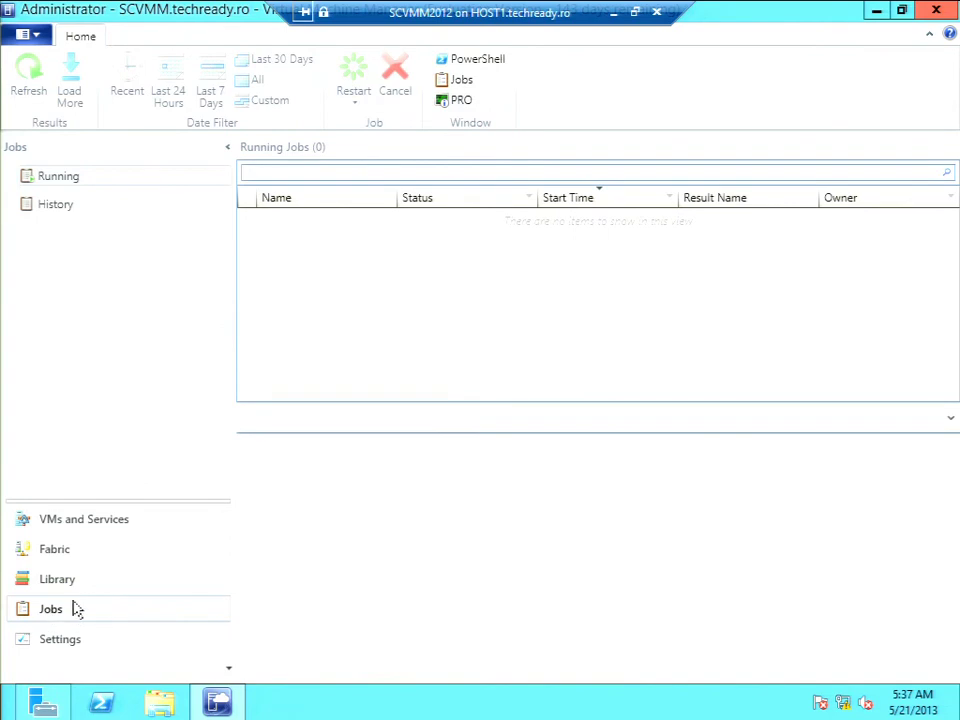
{"action": "left_click", "coordinate": [52, 212]}
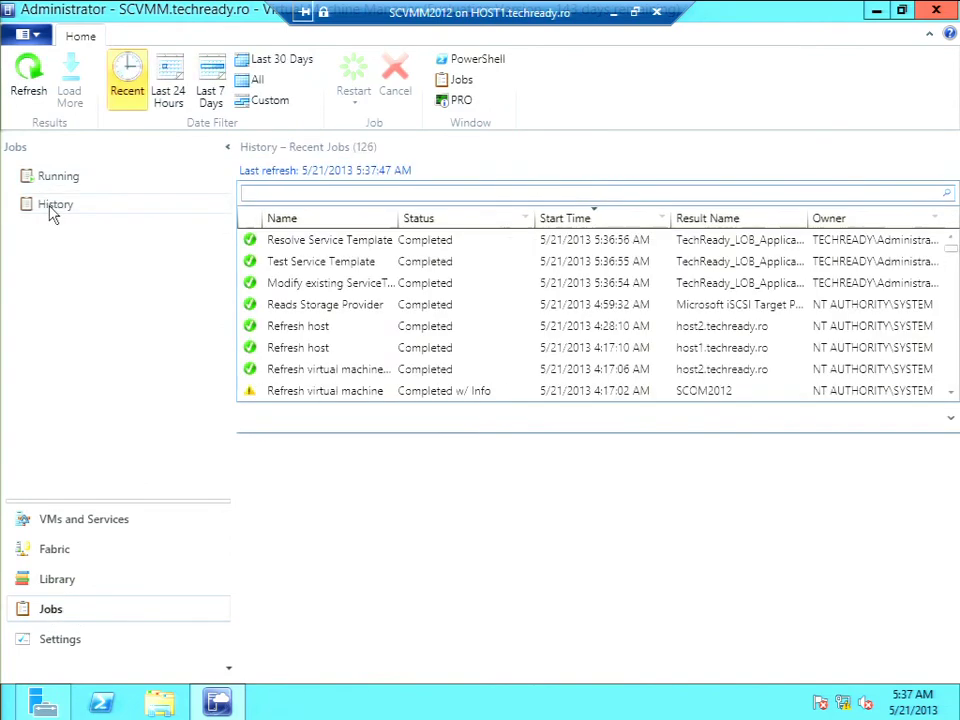
{"action": "left_click", "coordinate": [352, 244]}
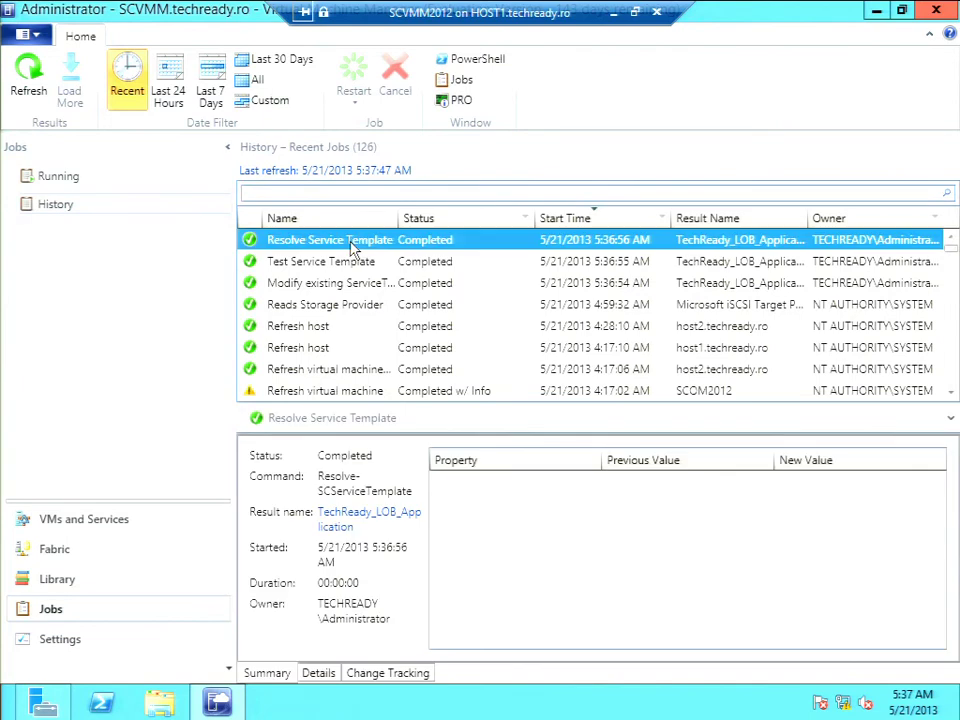
{"action": "left_click", "coordinate": [333, 284]}
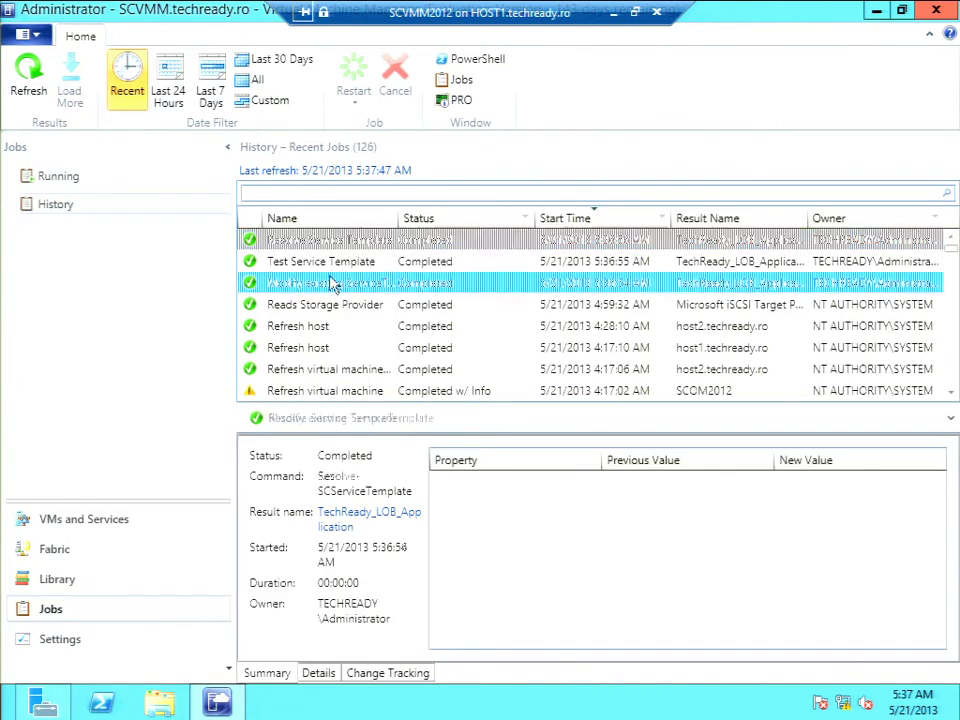
{"action": "left_click", "coordinate": [305, 330]}
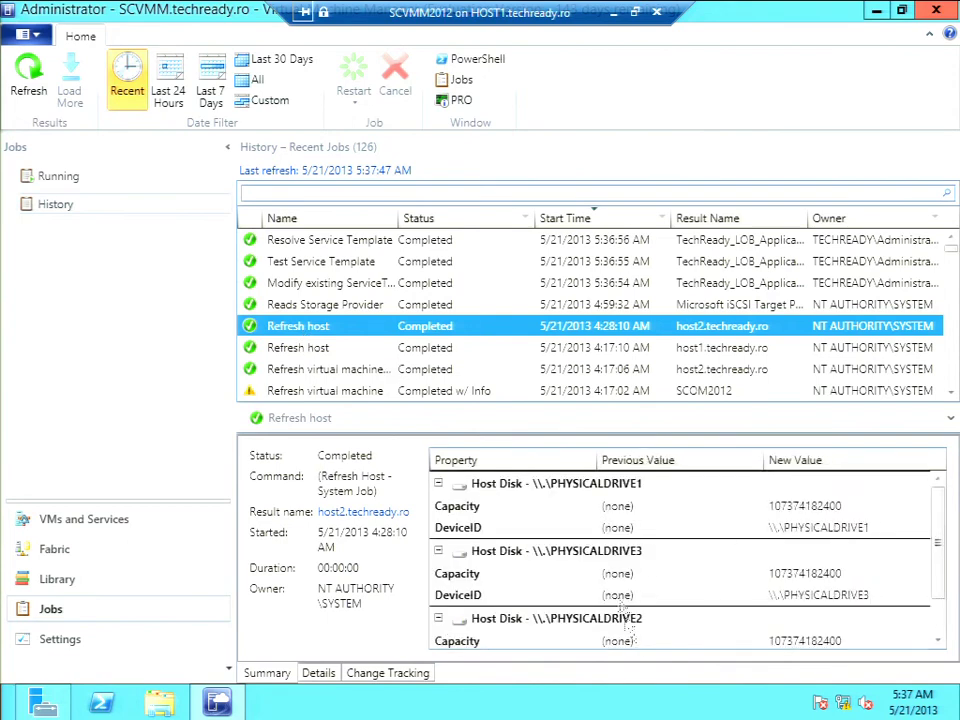
Switch to the general settings and view the Database Connection properties.
{"action": "left_click", "coordinate": [62, 642]}
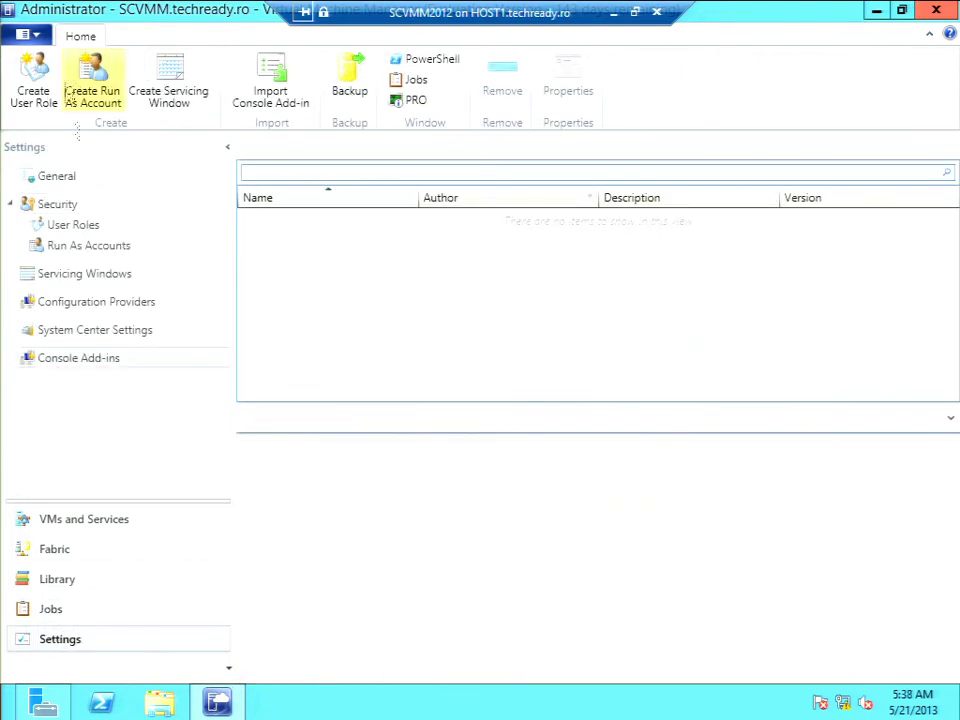
{"action": "left_click", "coordinate": [50, 178]}
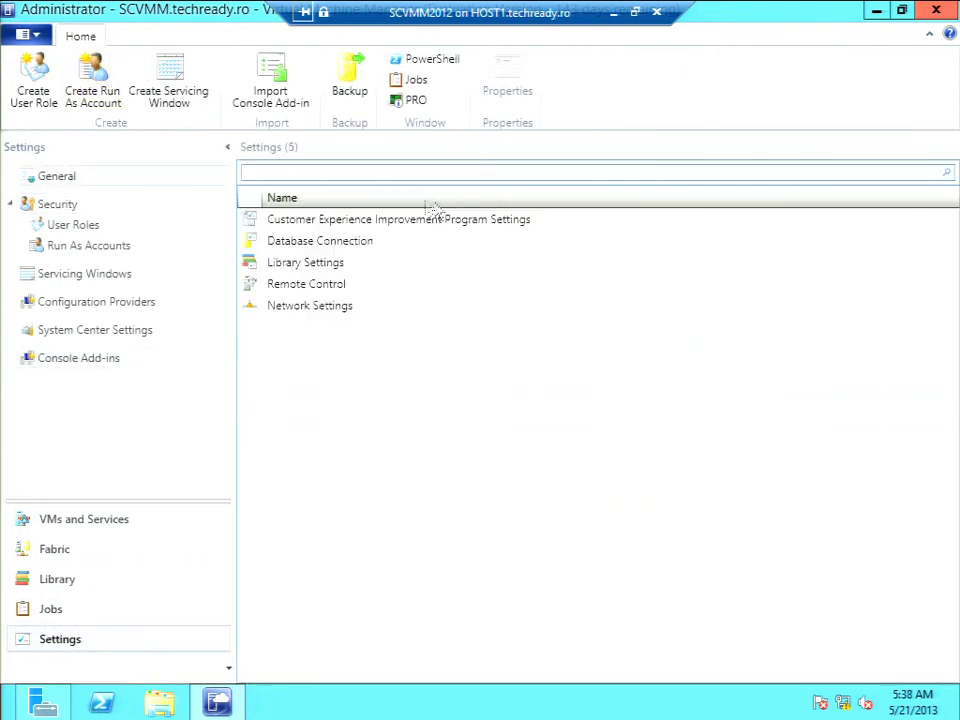
{"action": "left_click", "coordinate": [329, 245]}
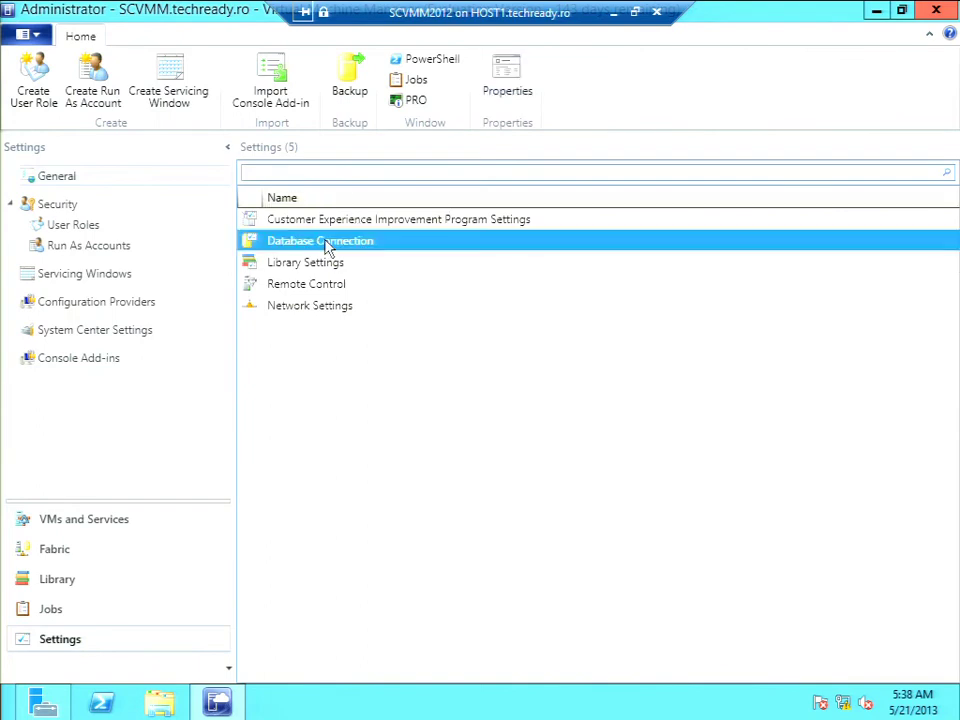
{"action": "right_click", "coordinate": [330, 250]}
{"action": "left_click", "coordinate": [385, 254]}
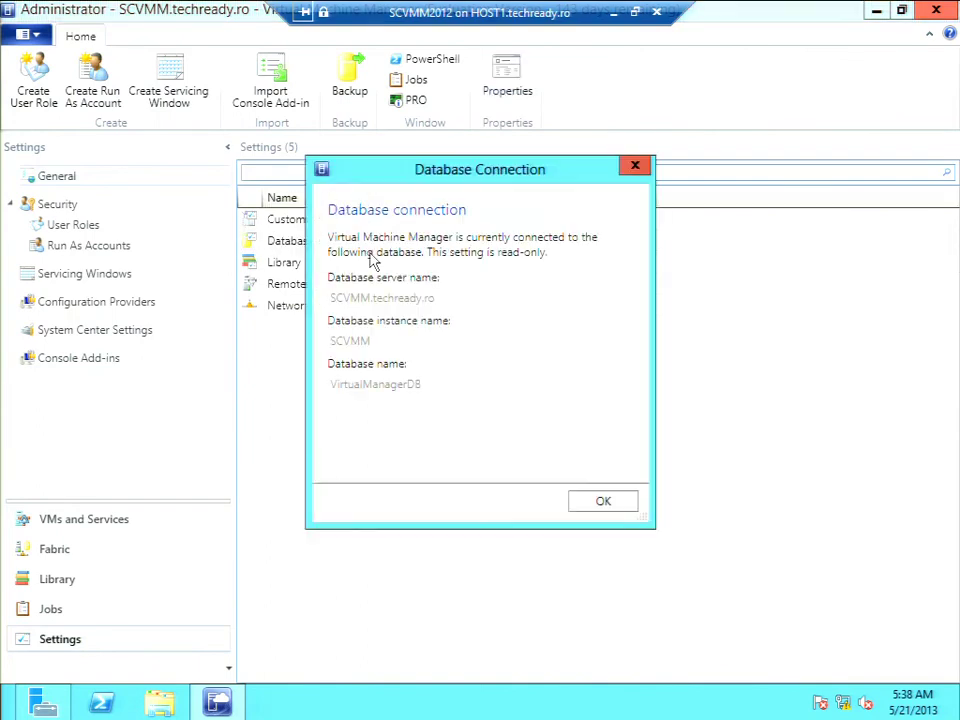
{"action": "left_click", "coordinate": [604, 502]}
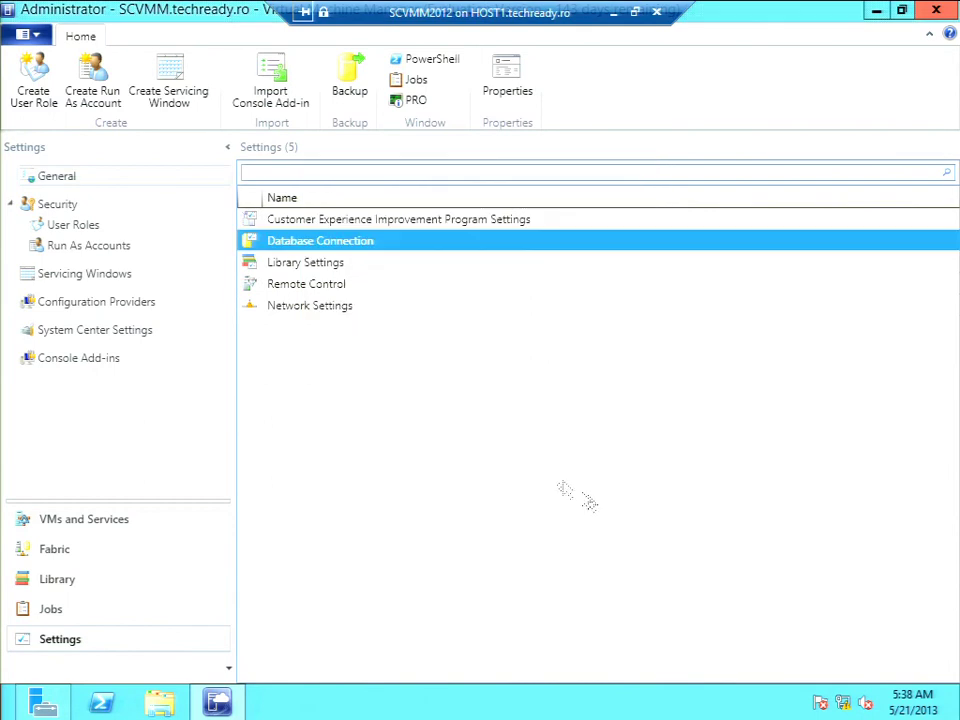
View the Library Settings properties, including the library refresh interval, and close them without changes.
{"action": "left_click", "coordinate": [322, 265]}
{"action": "right_click", "coordinate": [318, 268]}
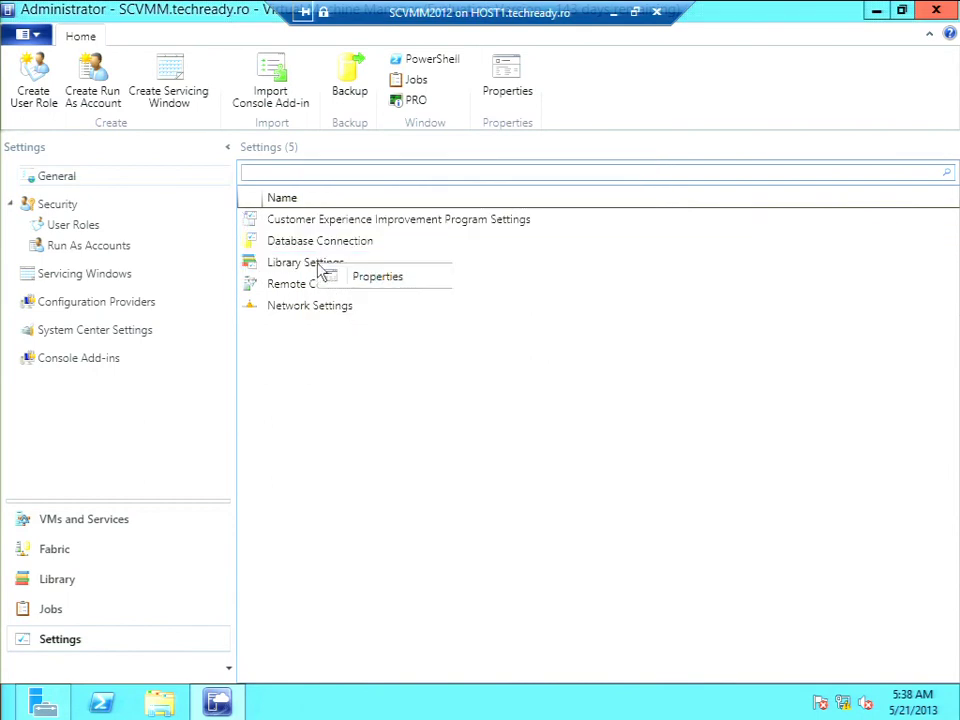
{"action": "left_click", "coordinate": [354, 281]}
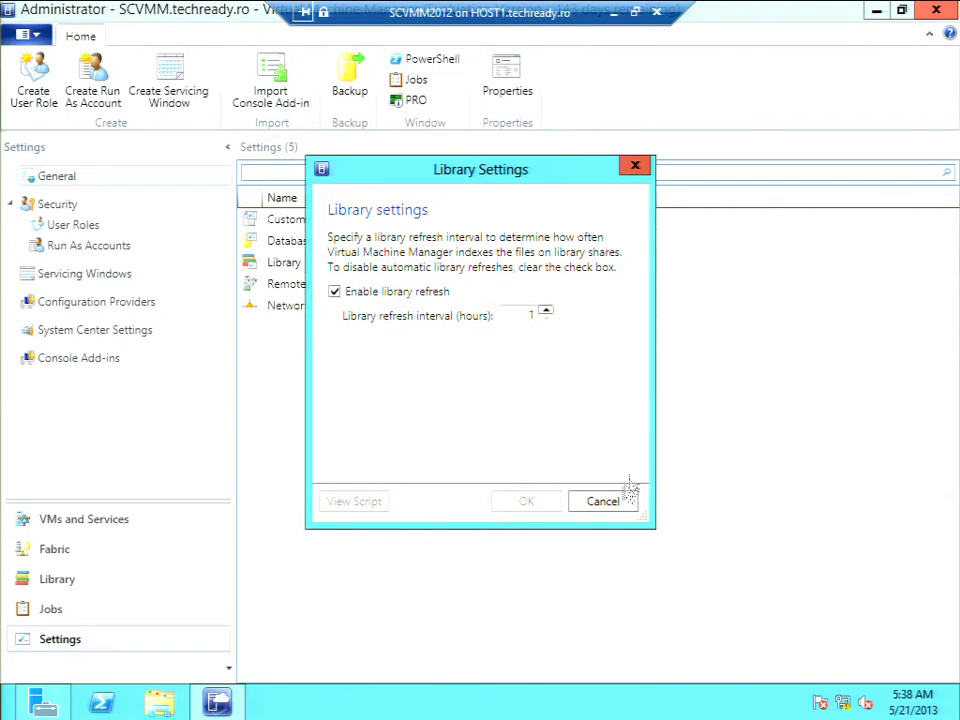
{"action": "left_click", "coordinate": [603, 501]}
View the Remote Control properties with the default VMConnect port and close them without changes.
{"action": "left_click", "coordinate": [305, 285]}
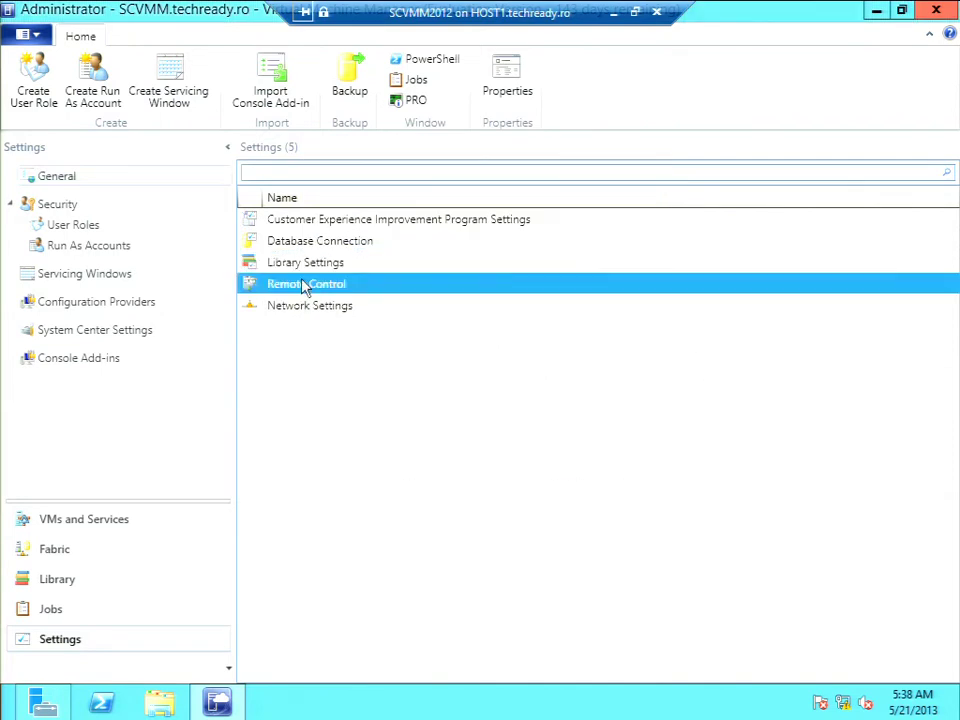
{"action": "right_click", "coordinate": [305, 285]}
{"action": "left_click", "coordinate": [340, 295]}
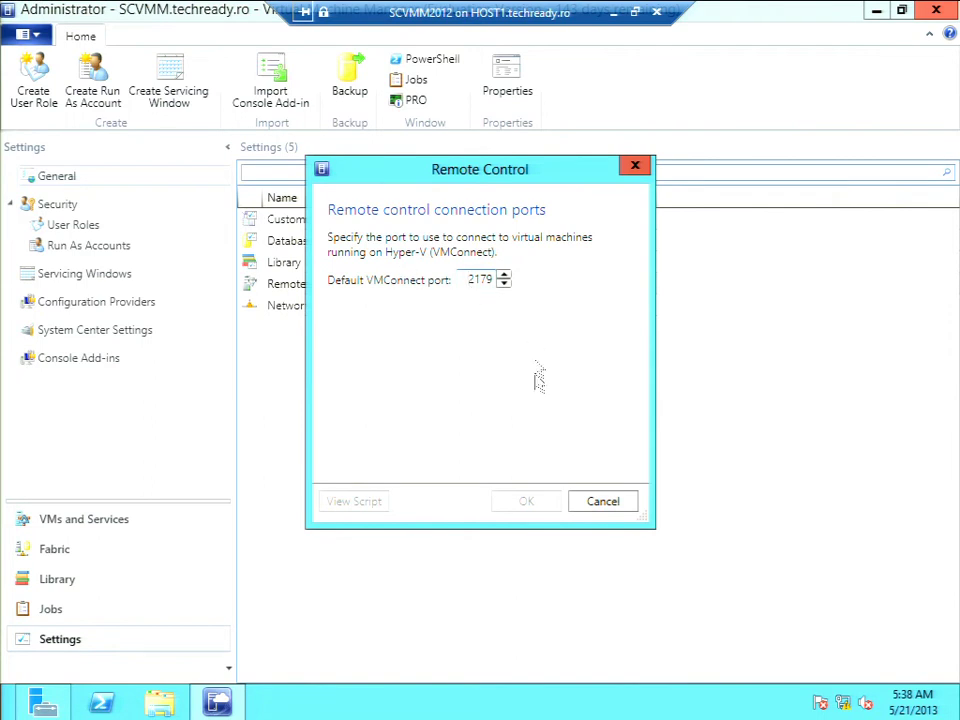
{"action": "left_click", "coordinate": [605, 505]}
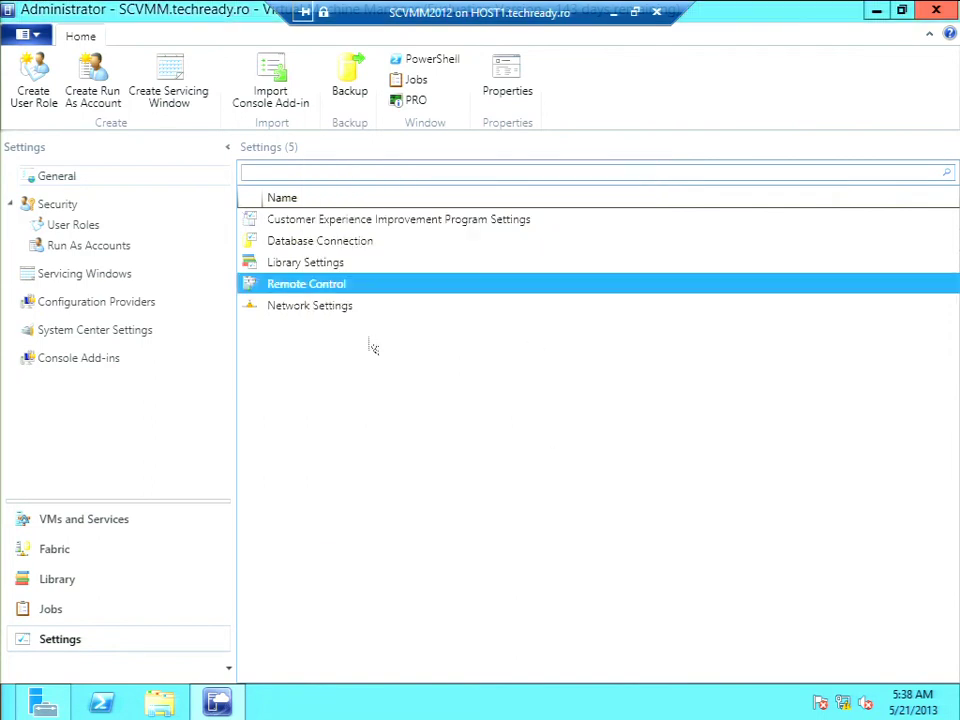
Review the Network Settings options for logical network matching and automatic creation, and close them without changes.
{"action": "right_click", "coordinate": [343, 312]}
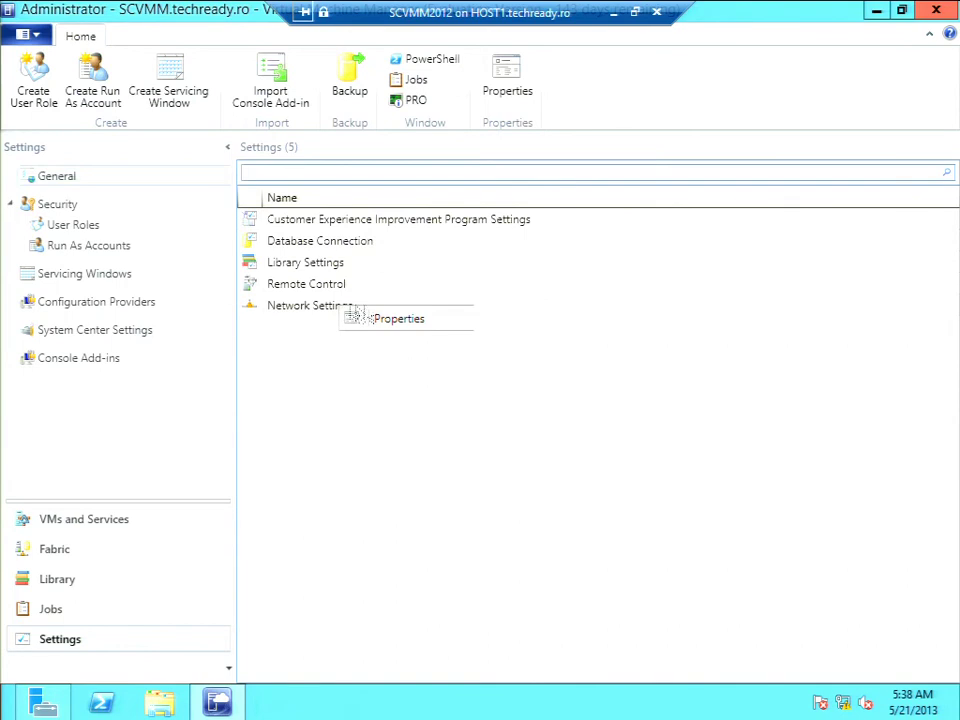
{"action": "left_click", "coordinate": [377, 325]}
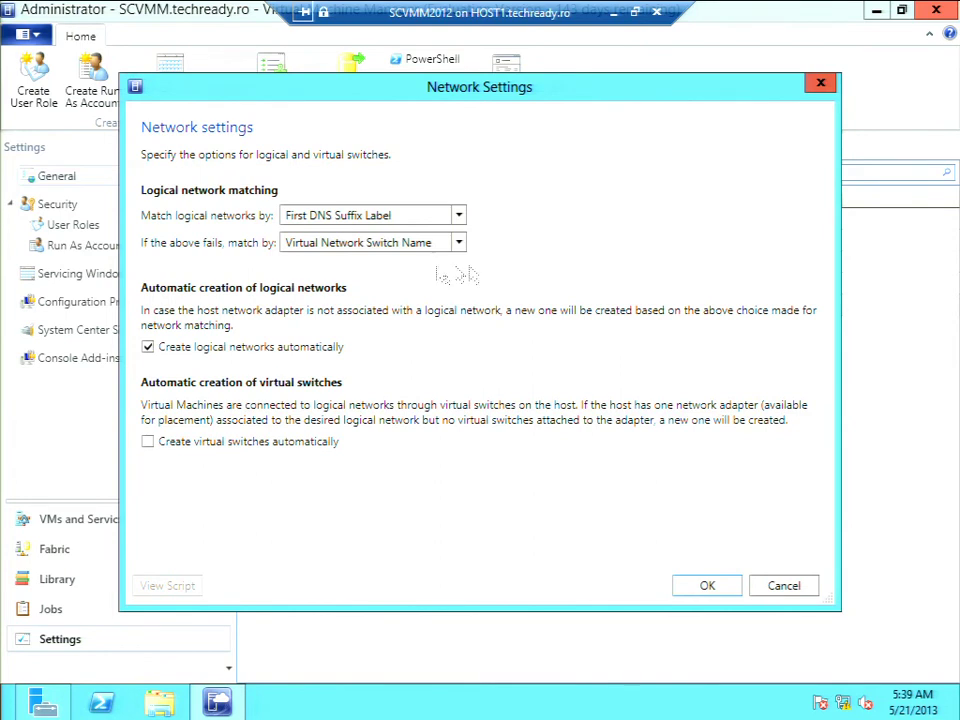
{"action": "left_click", "coordinate": [796, 587]}
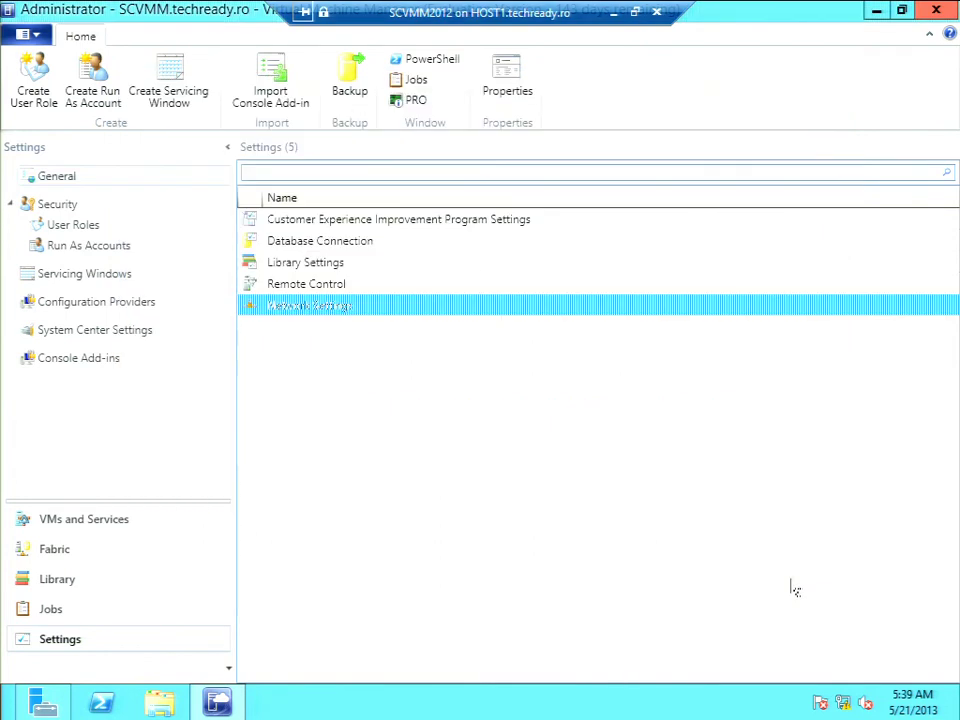
Show the user roles, start a new role named ssu to examine the available role profiles, and cancel its creation.
{"action": "left_click", "coordinate": [83, 227]}
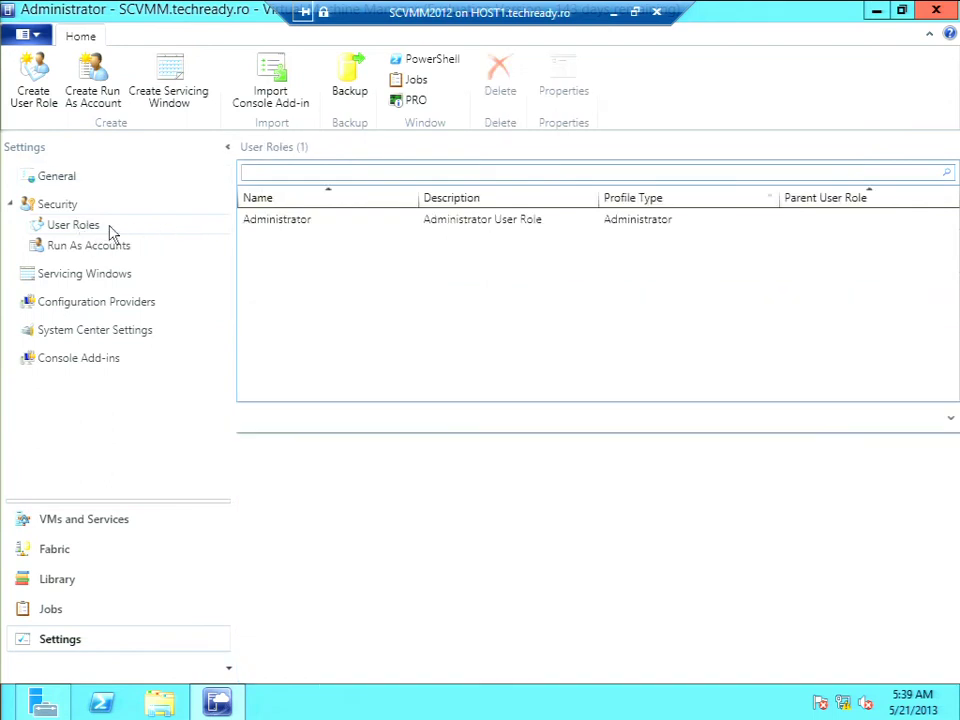
{"action": "left_click", "coordinate": [33, 95]}
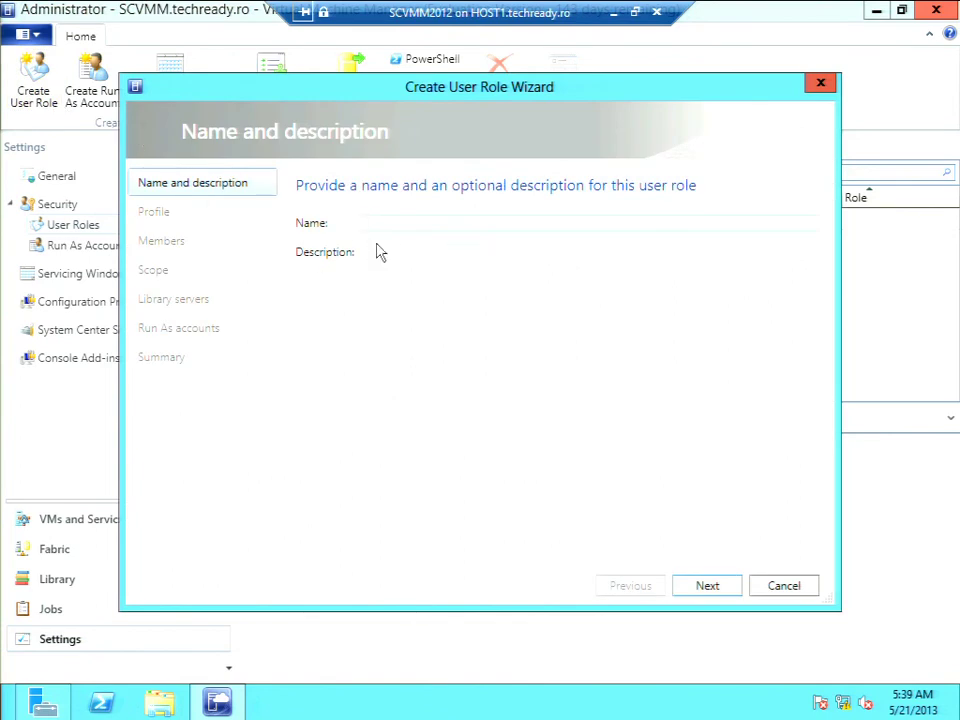
{"action": "type", "text": "ssu"}
{"action": "left_click", "coordinate": [726, 583]}
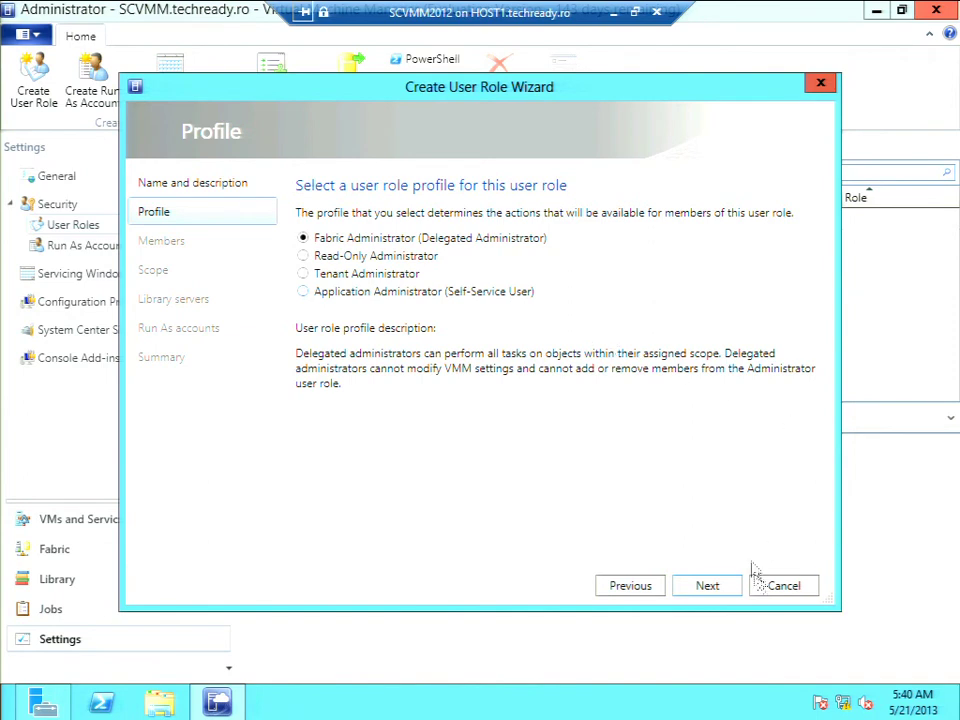
{"action": "left_click", "coordinate": [797, 597]}
{"action": "left_click", "coordinate": [565, 358]}
View the servicing windows and configuration providers, widening the provider name column to inspect the Microsoft Network Load Balancing provider.
{"action": "left_click", "coordinate": [66, 273]}
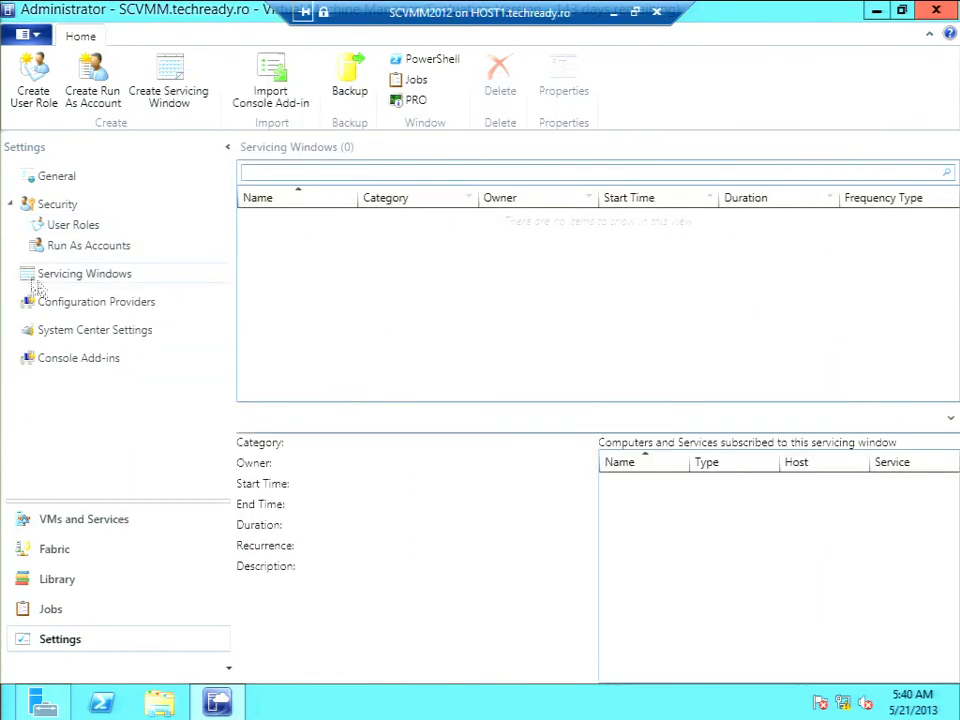
{"action": "left_click", "coordinate": [67, 301]}
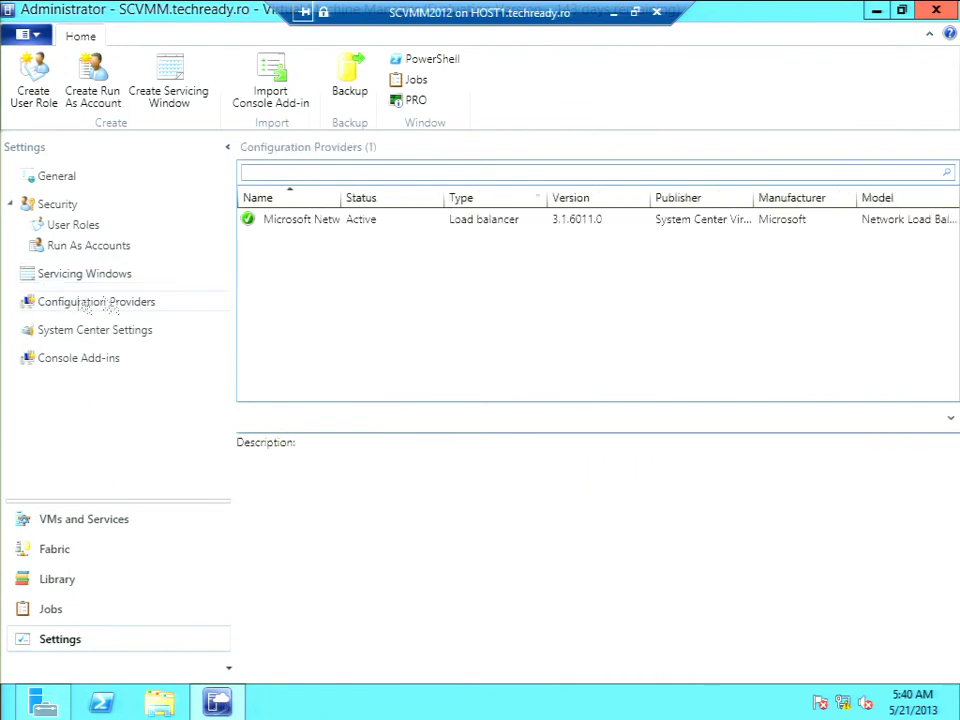
{"action": "left_click_drag", "start_coordinate": [340, 197], "coordinate": [478, 195]}
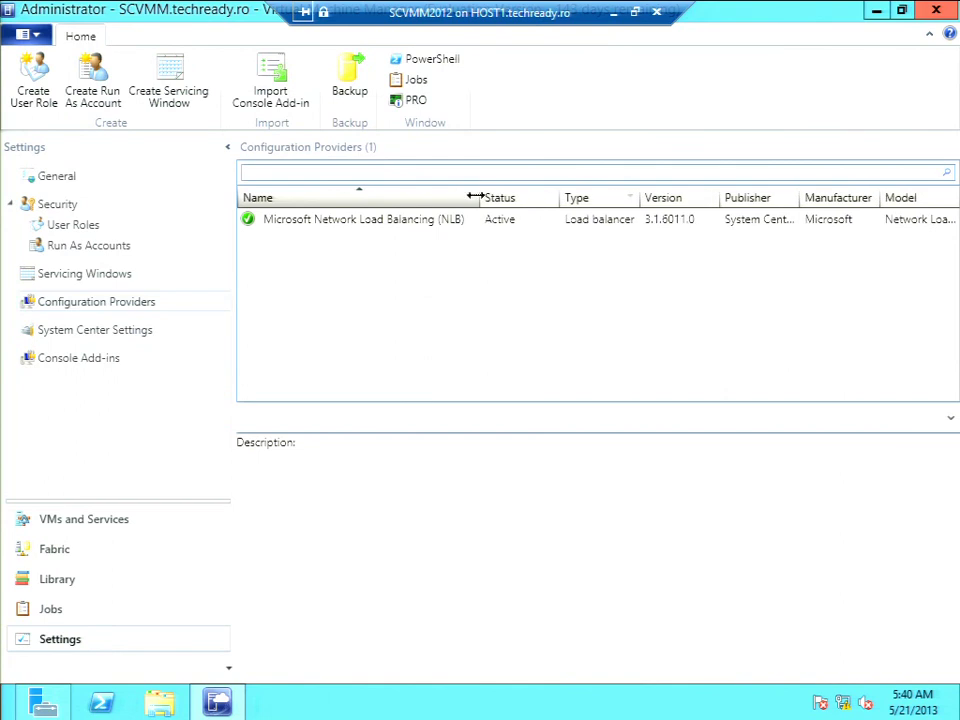
{"action": "left_click", "coordinate": [301, 224]}
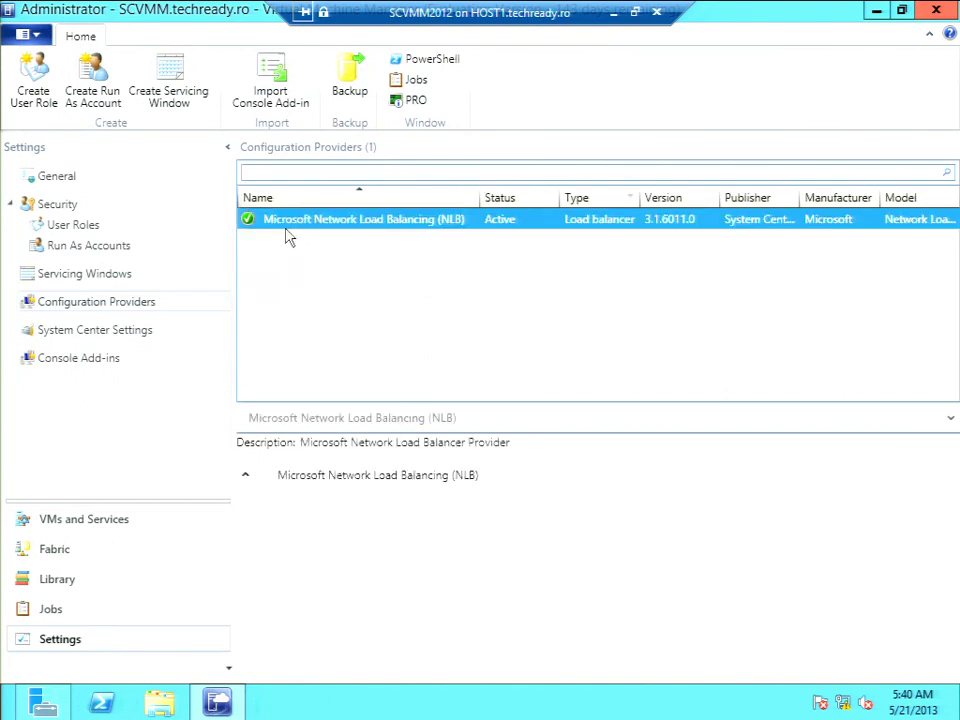
View the Operations Manager Server entry in the System Center settings and the console add-ins list.
{"action": "left_click", "coordinate": [75, 338]}
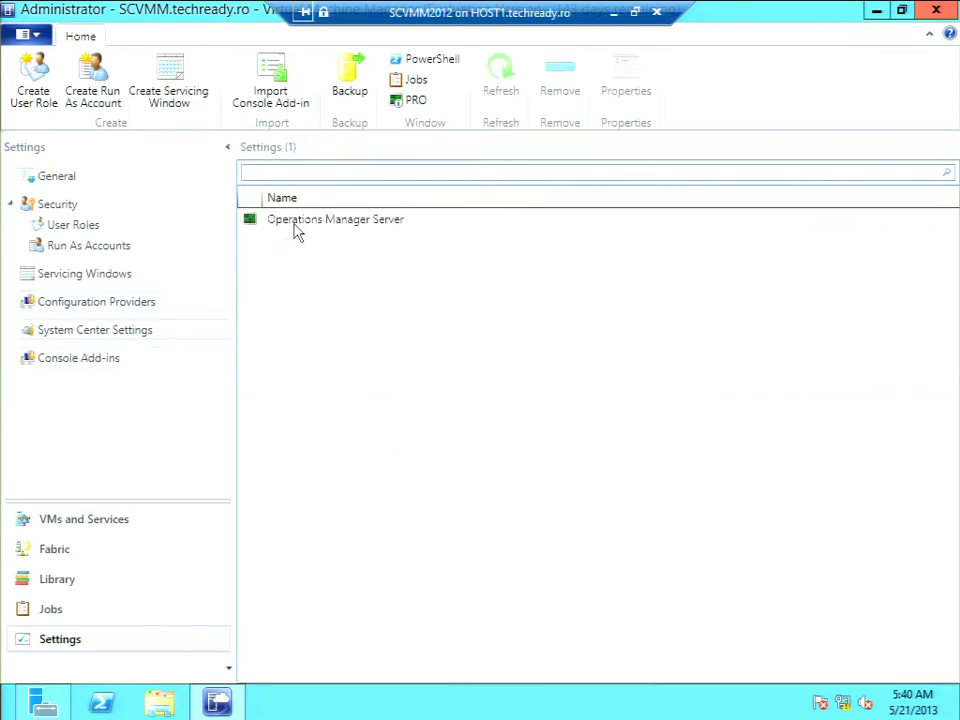
{"action": "left_click", "coordinate": [296, 221]}
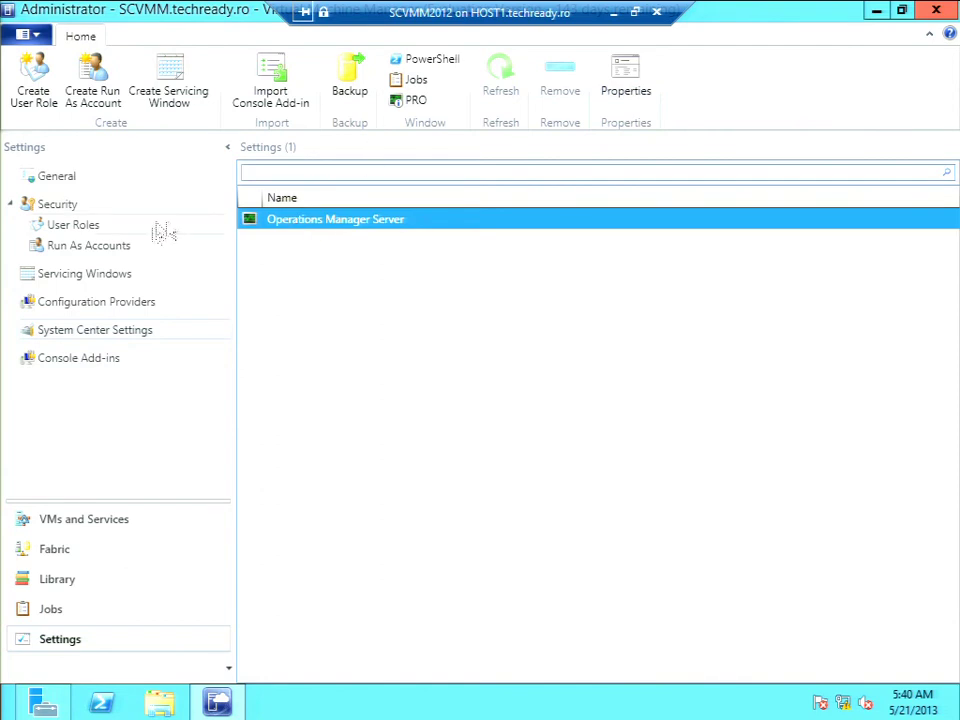
{"action": "left_click", "coordinate": [66, 362]}
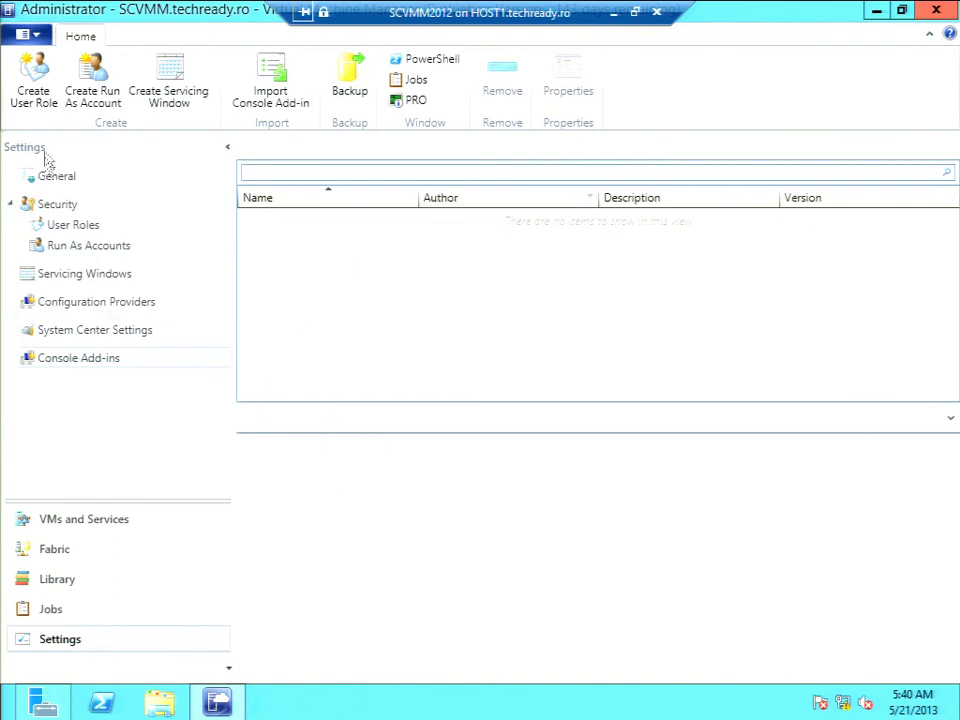
Switch to the Fabric workspace, expand All Hosts, and view host1 and the full host list.
{"action": "left_click", "coordinate": [54, 550]}
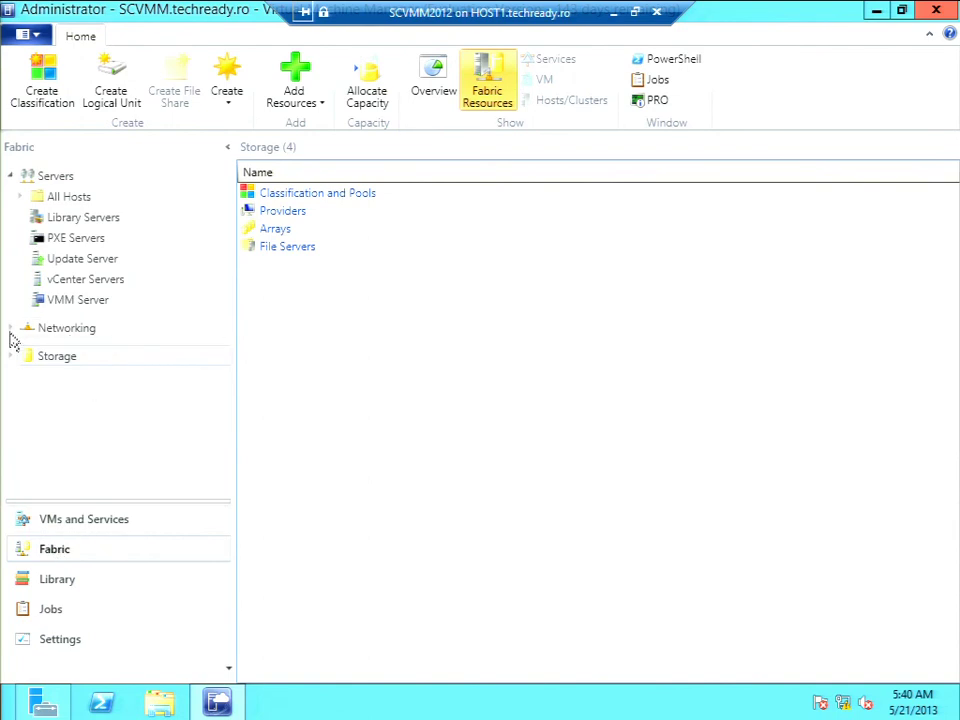
{"action": "left_click", "coordinate": [20, 196]}
{"action": "left_click", "coordinate": [68, 217]}
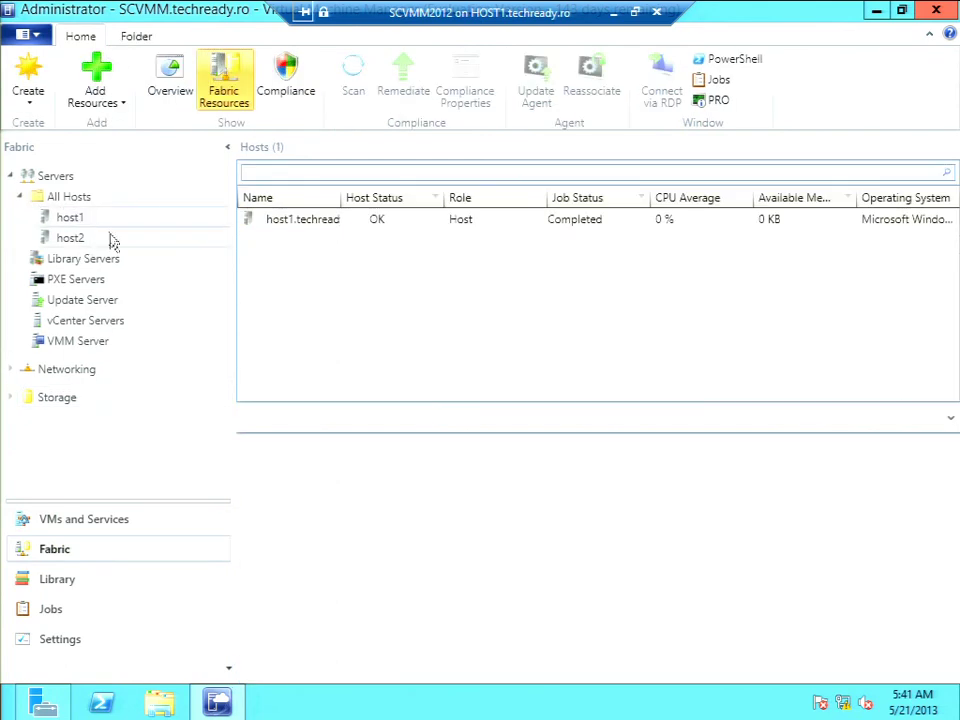
{"action": "left_click", "coordinate": [69, 199]}
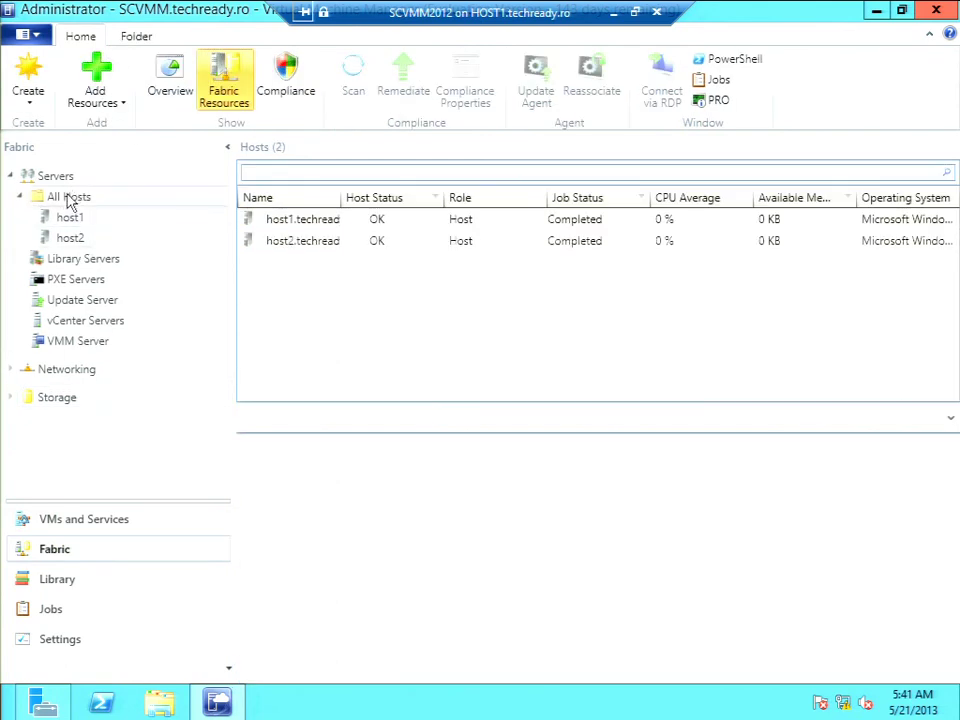
View the overview and compliance information for All Hosts, and return to the fabric resources view.
{"action": "left_click", "coordinate": [177, 76]}
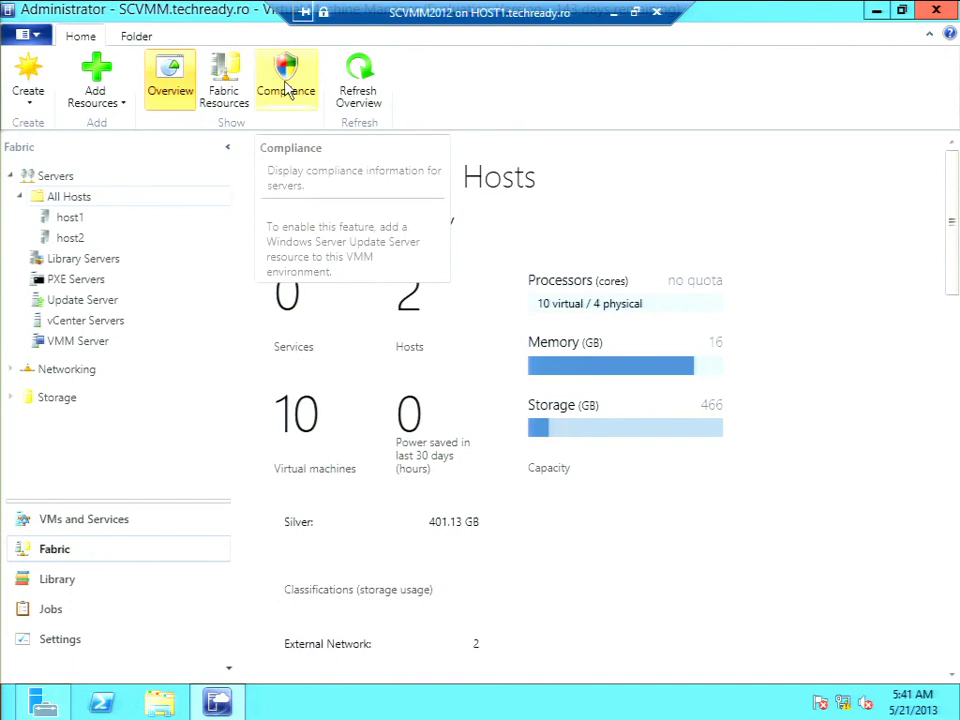
{"action": "left_click", "coordinate": [282, 89]}
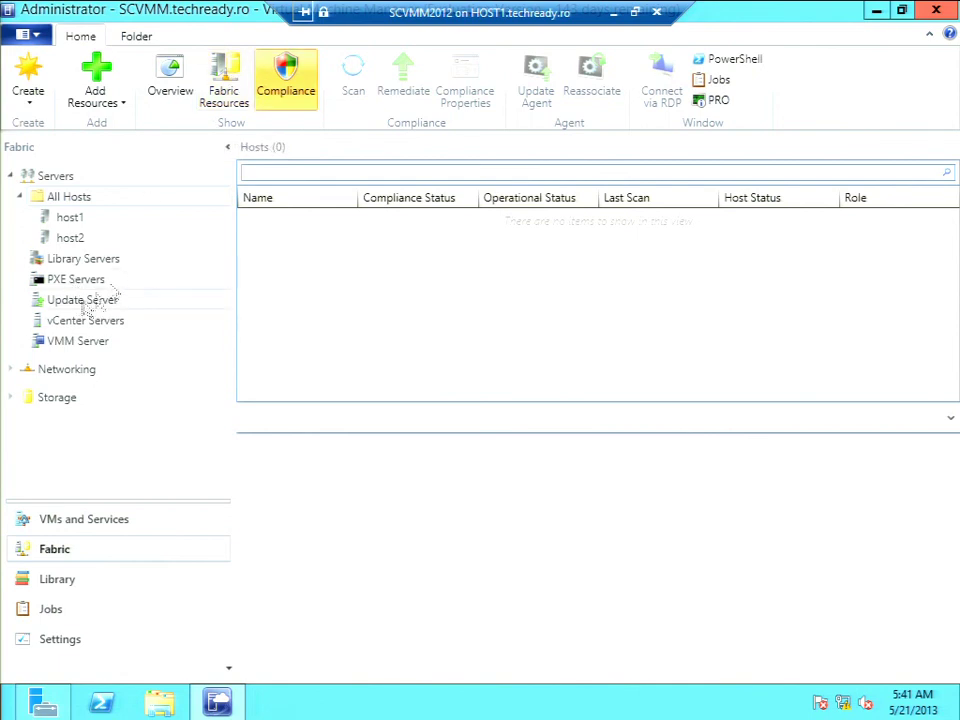
{"action": "left_click", "coordinate": [217, 92]}
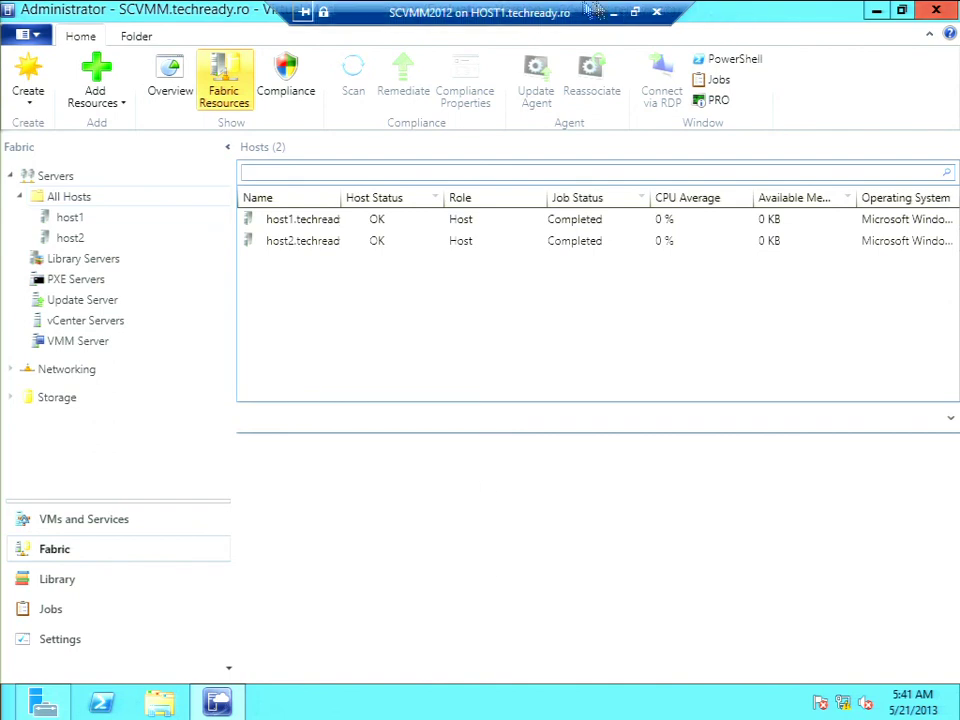
Switch to the 3_Introduction_to_SCVMM2012 presentation in PowerPoint, start the slide show from slide 46 and advance to Module Review.
{"action": "left_click", "coordinate": [613, 11]}
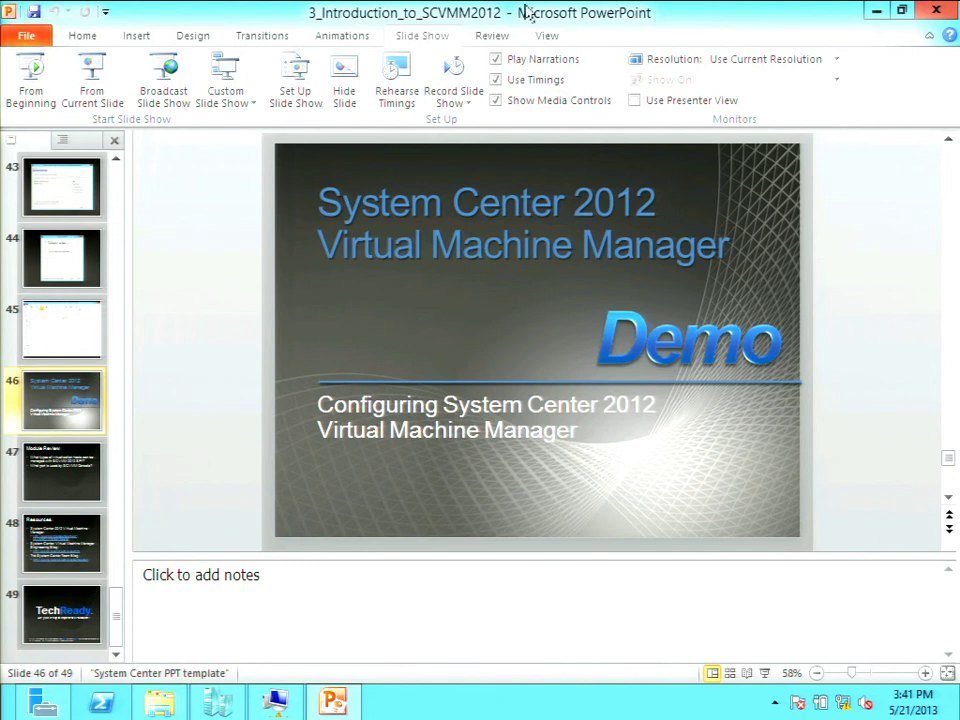
{"action": "left_click", "coordinate": [107, 106]}
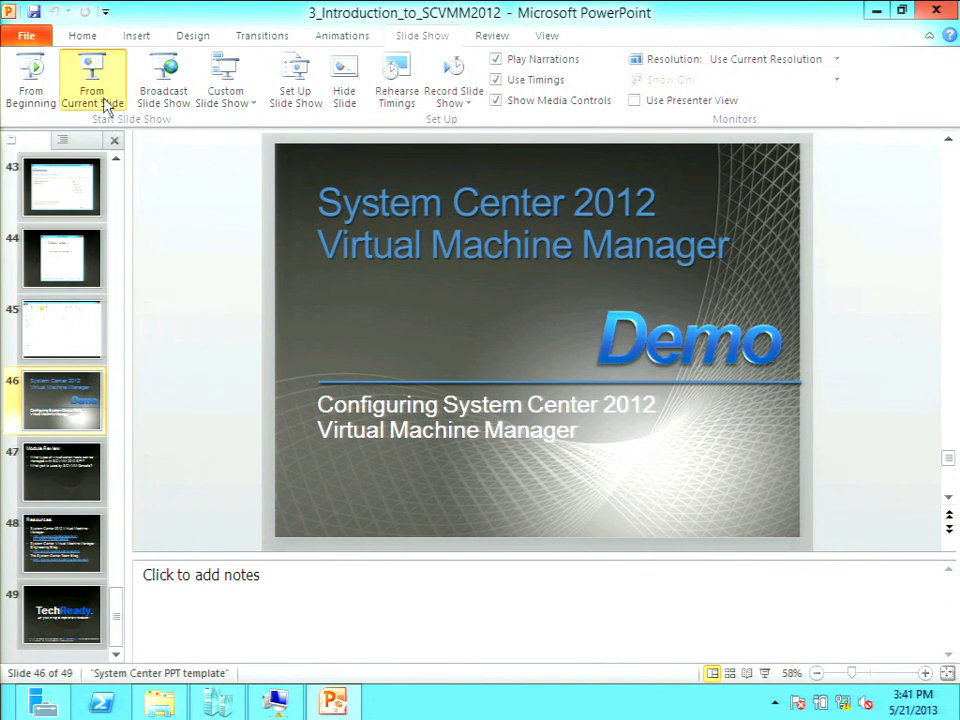
{"action": "key", "text": "Right"}
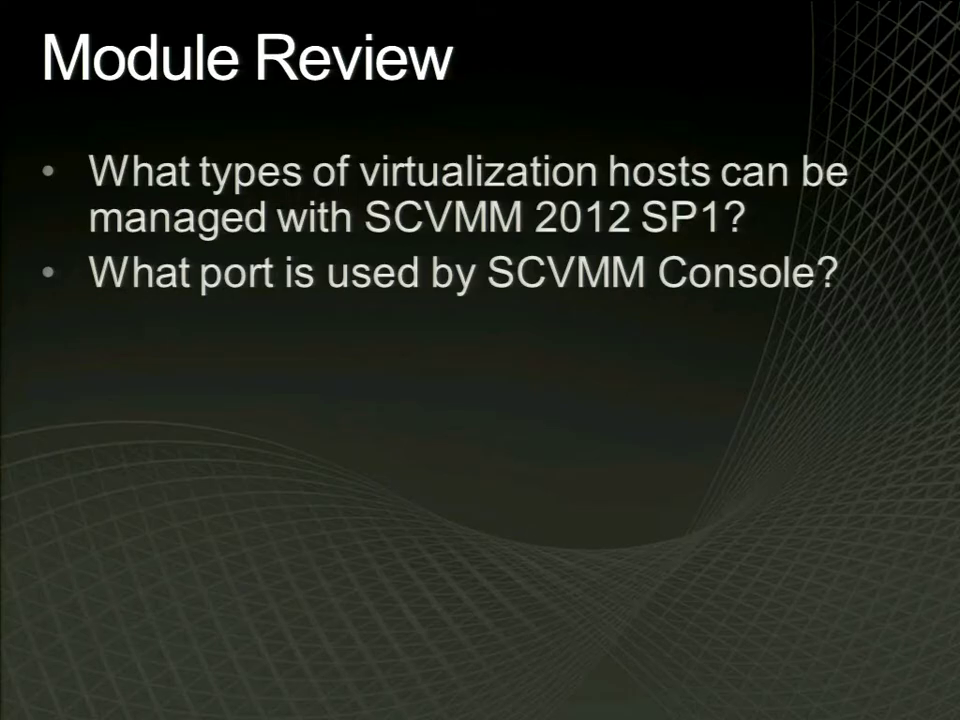